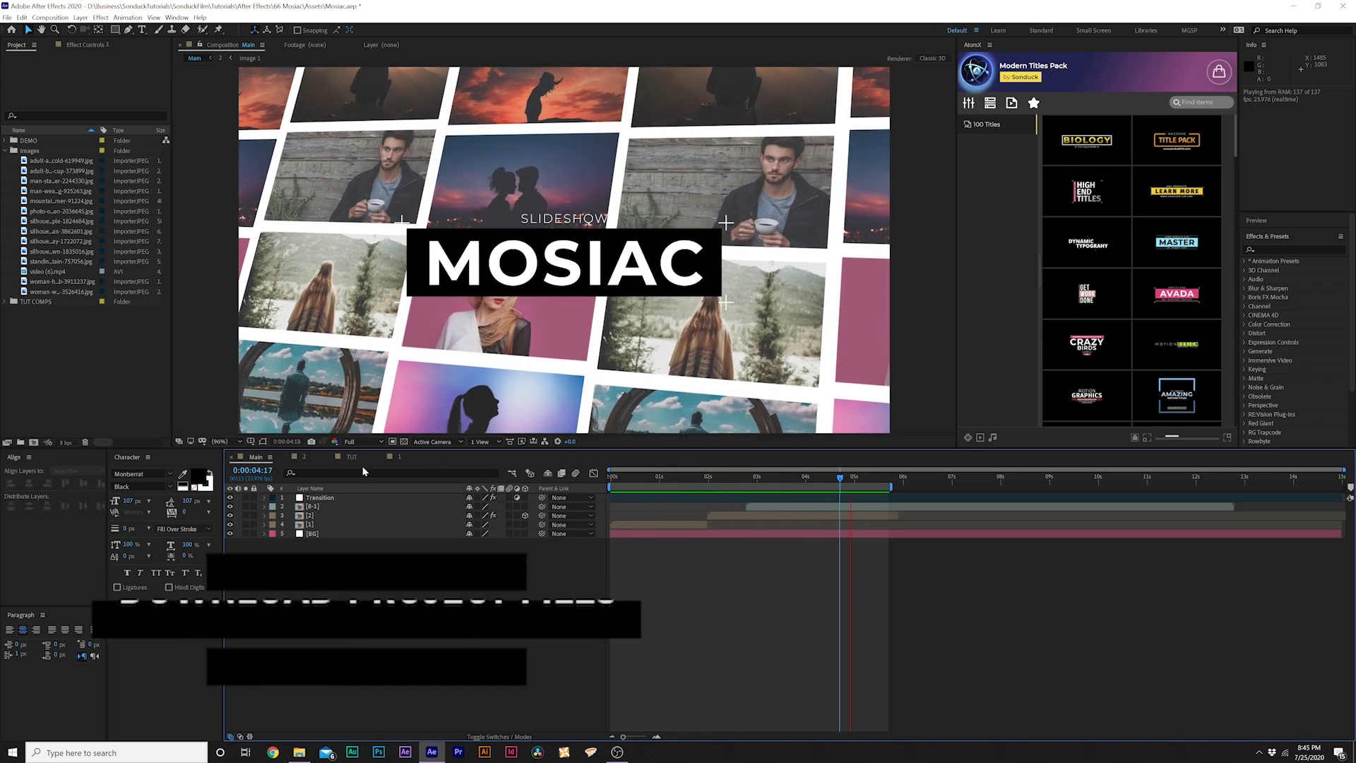
# Step: Examine the TUT, Main and 1 compositions and preview several photos from the Images folder
pyautogui.click(353, 459)
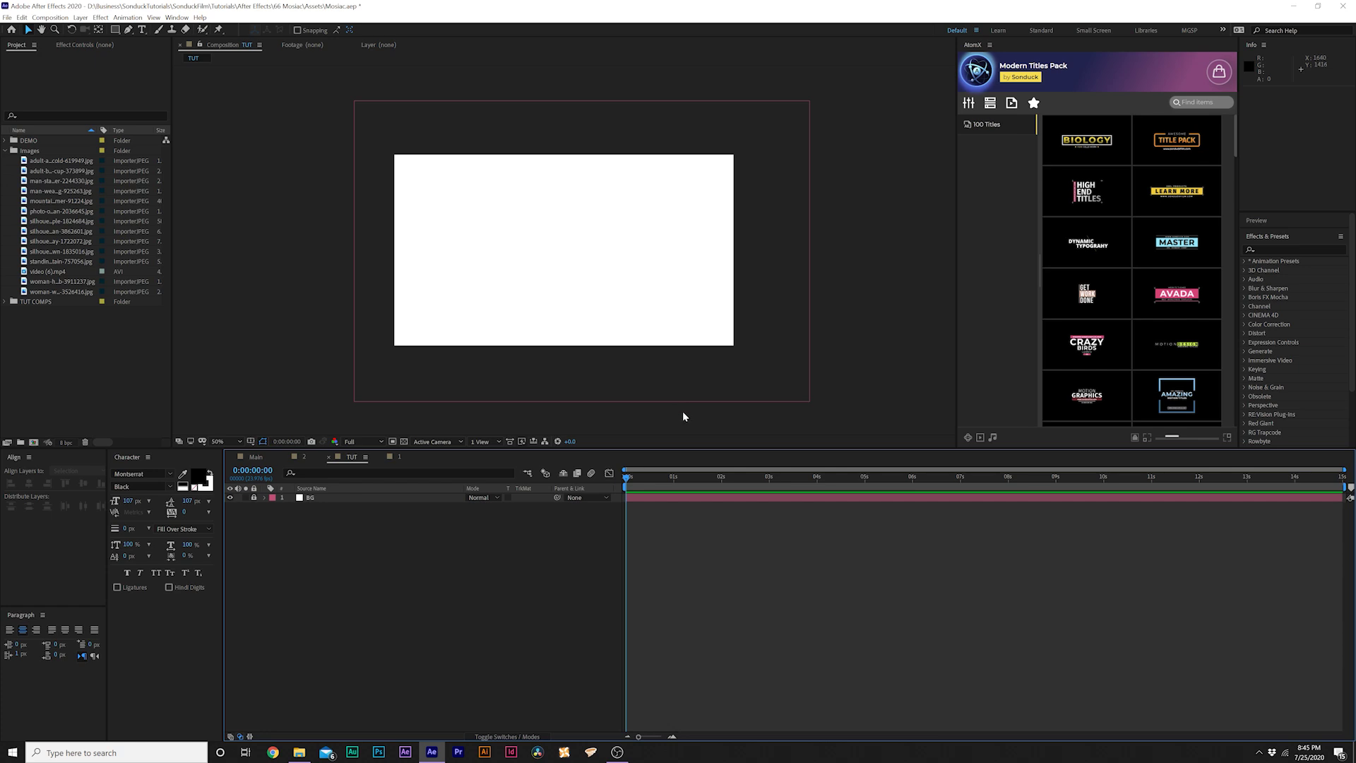
pyautogui.moveTo(638, 471); pyautogui.dragTo(859, 472)
pyautogui.moveTo(692, 498); pyautogui.dragTo(592, 515)
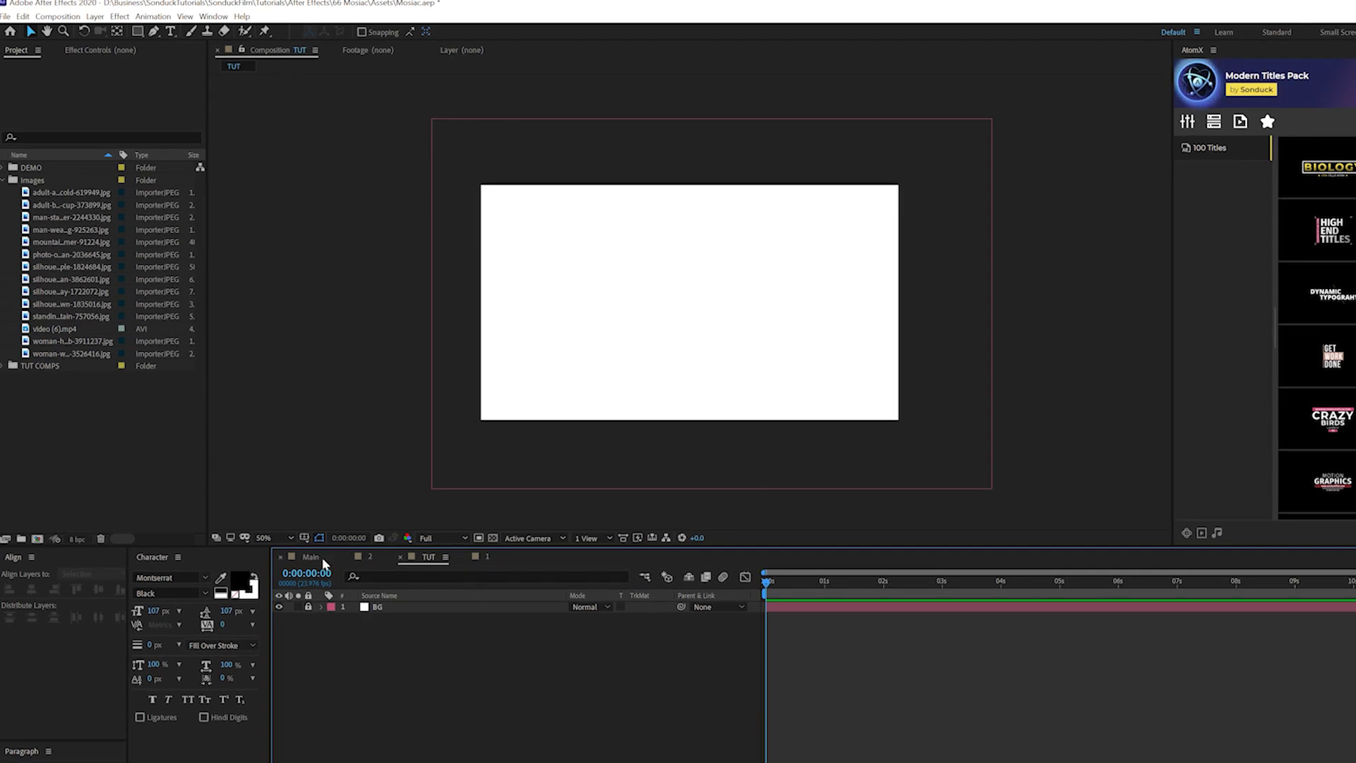
pyautogui.click(315, 558)
pyautogui.click(487, 557)
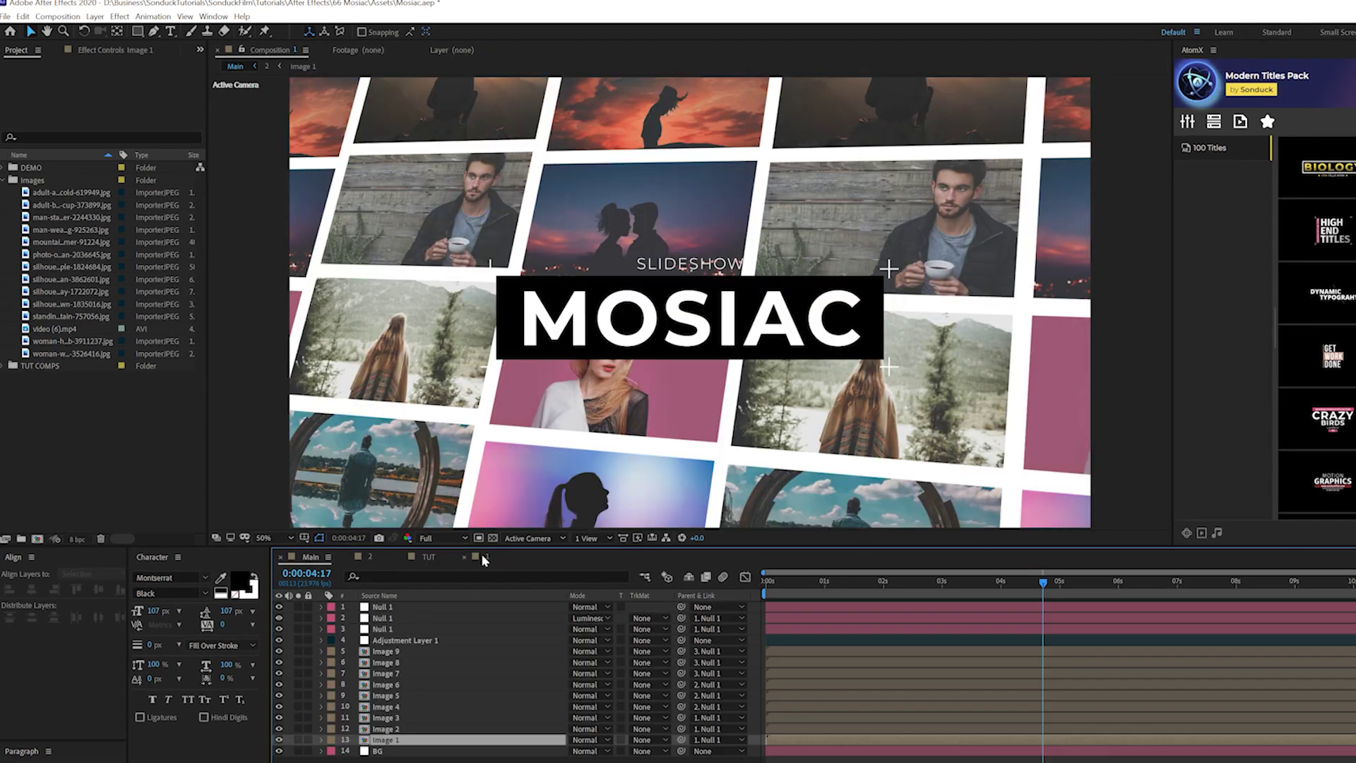
pyautogui.click(53, 205)
pyautogui.click(58, 254)
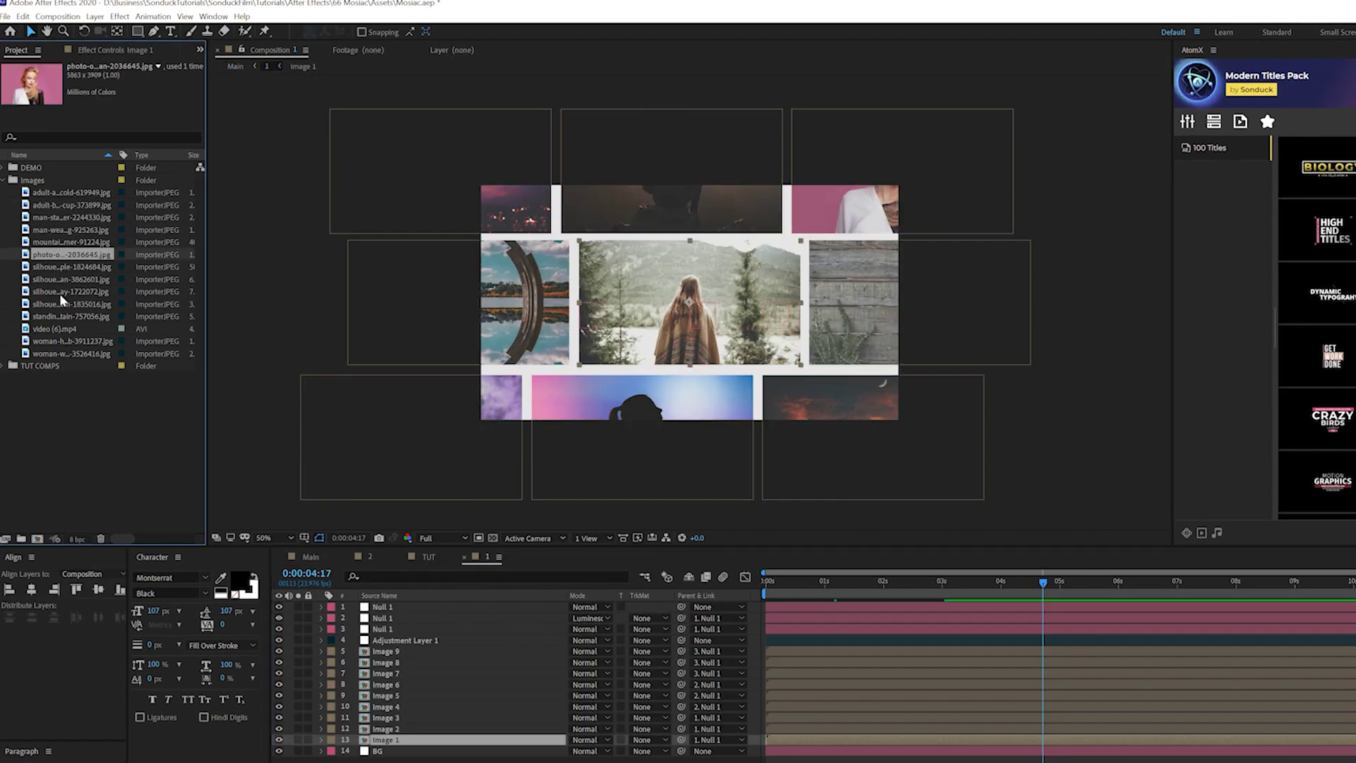
pyautogui.click(62, 292)
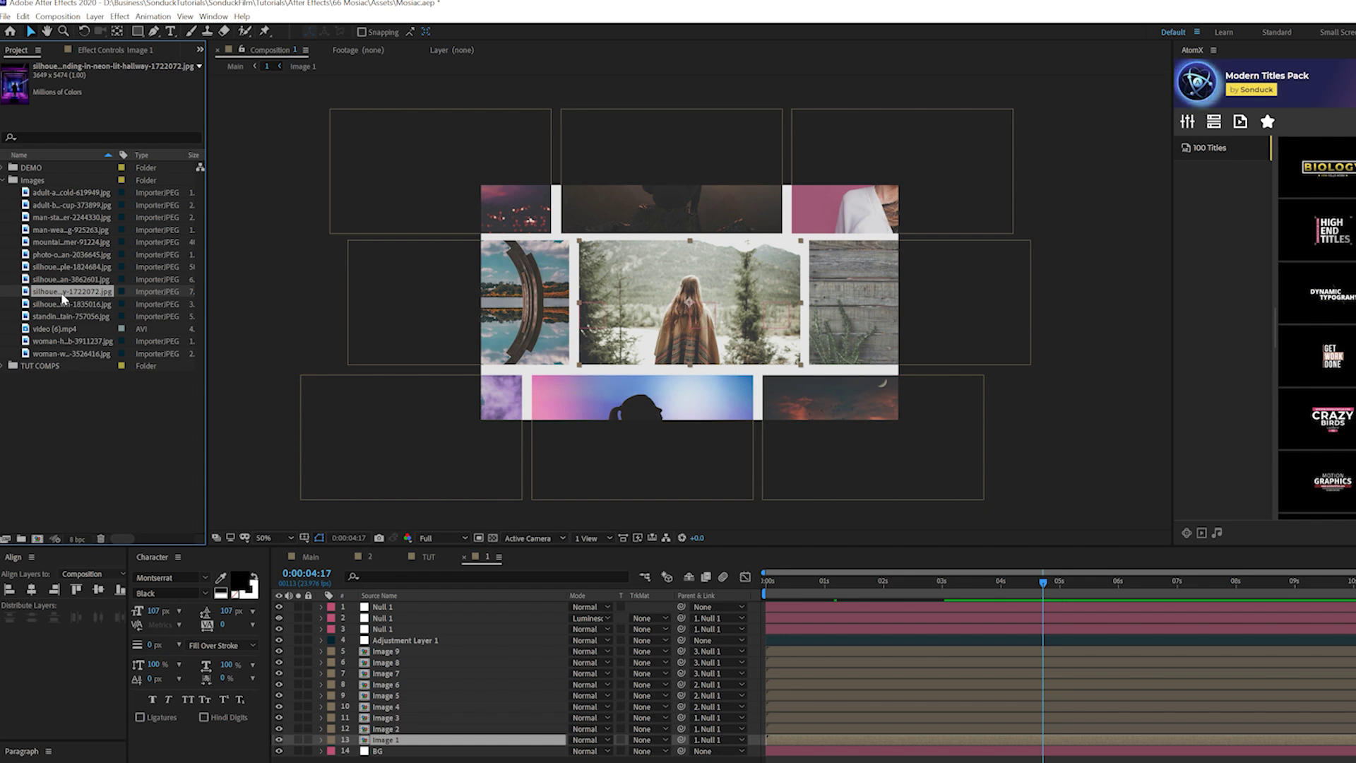
# Step: Add the photo adult-beard-black-jacket-cup-373899.jpg to the TUT composition above the BG layer
pyautogui.click(430, 558)
pyautogui.click(73, 207)
pyautogui.click(74, 192)
pyautogui.click(67, 205)
pyautogui.moveTo(63, 206); pyautogui.dragTo(361, 605)
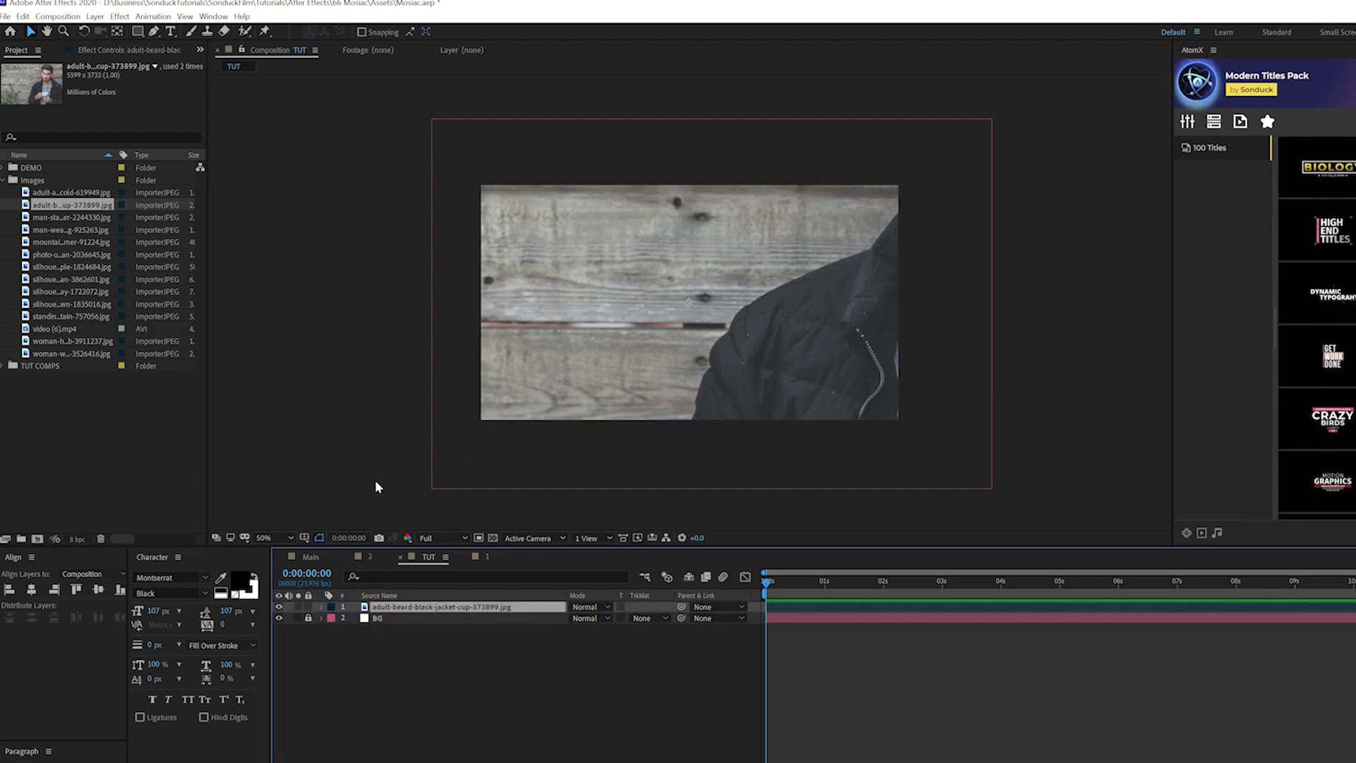
# Step: Pre-compose the photo layer as Image 1, moving all attributes into the new composition
pyautogui.click(94, 16)
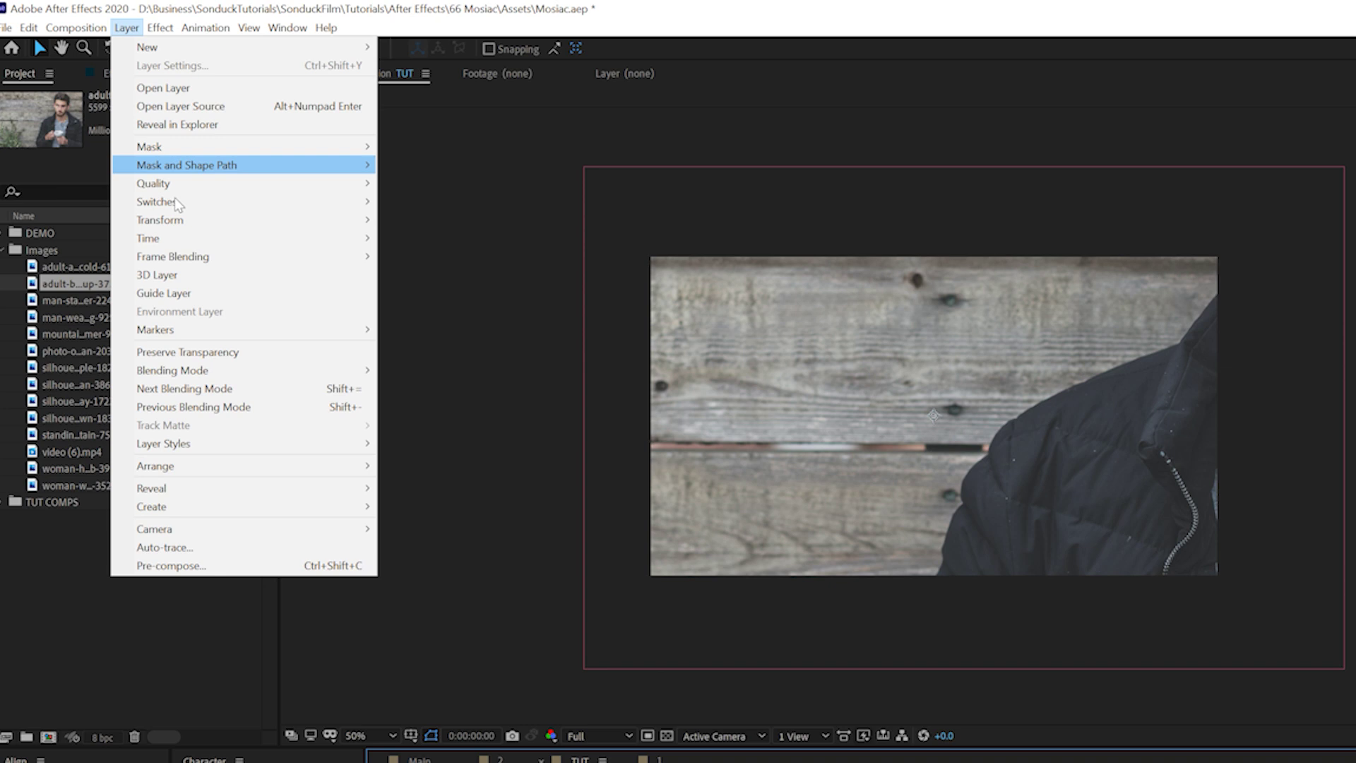
pyautogui.click(227, 566)
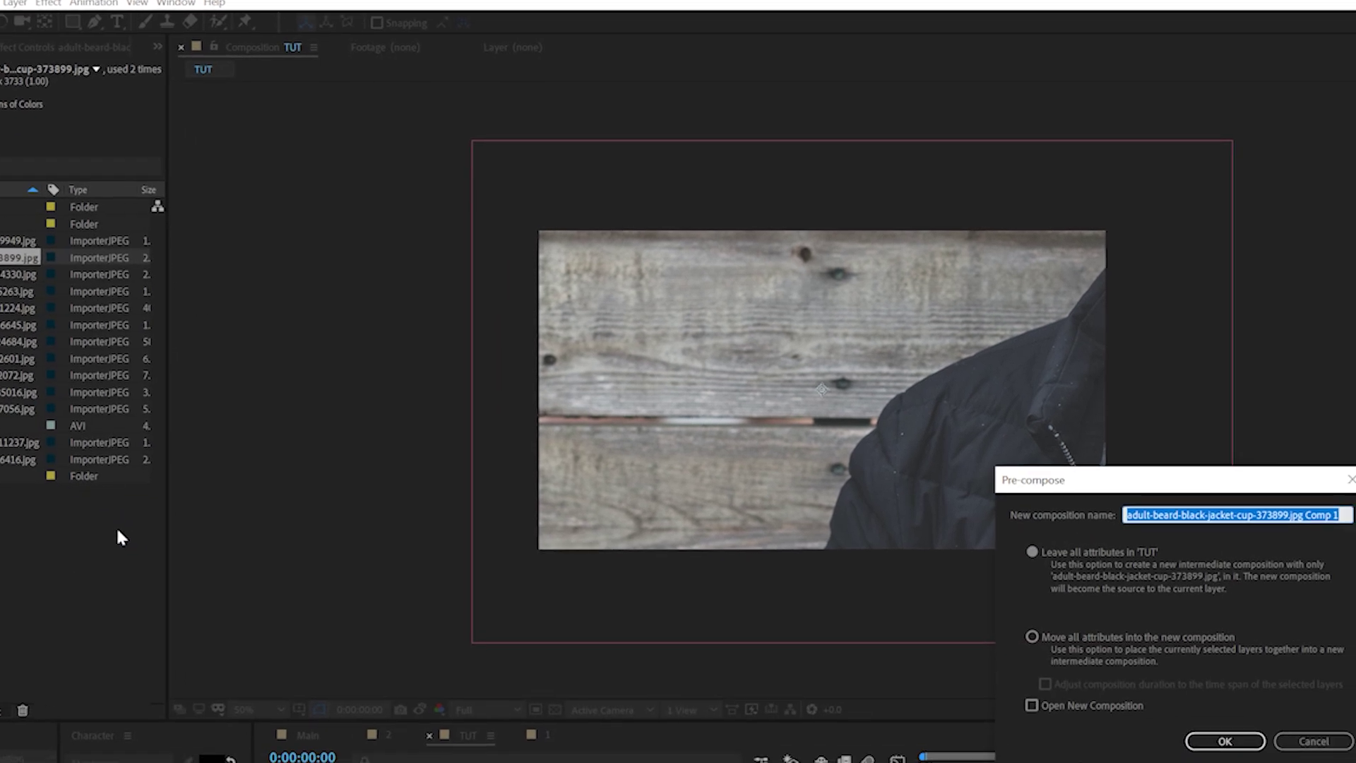
pyautogui.write('Image 1')
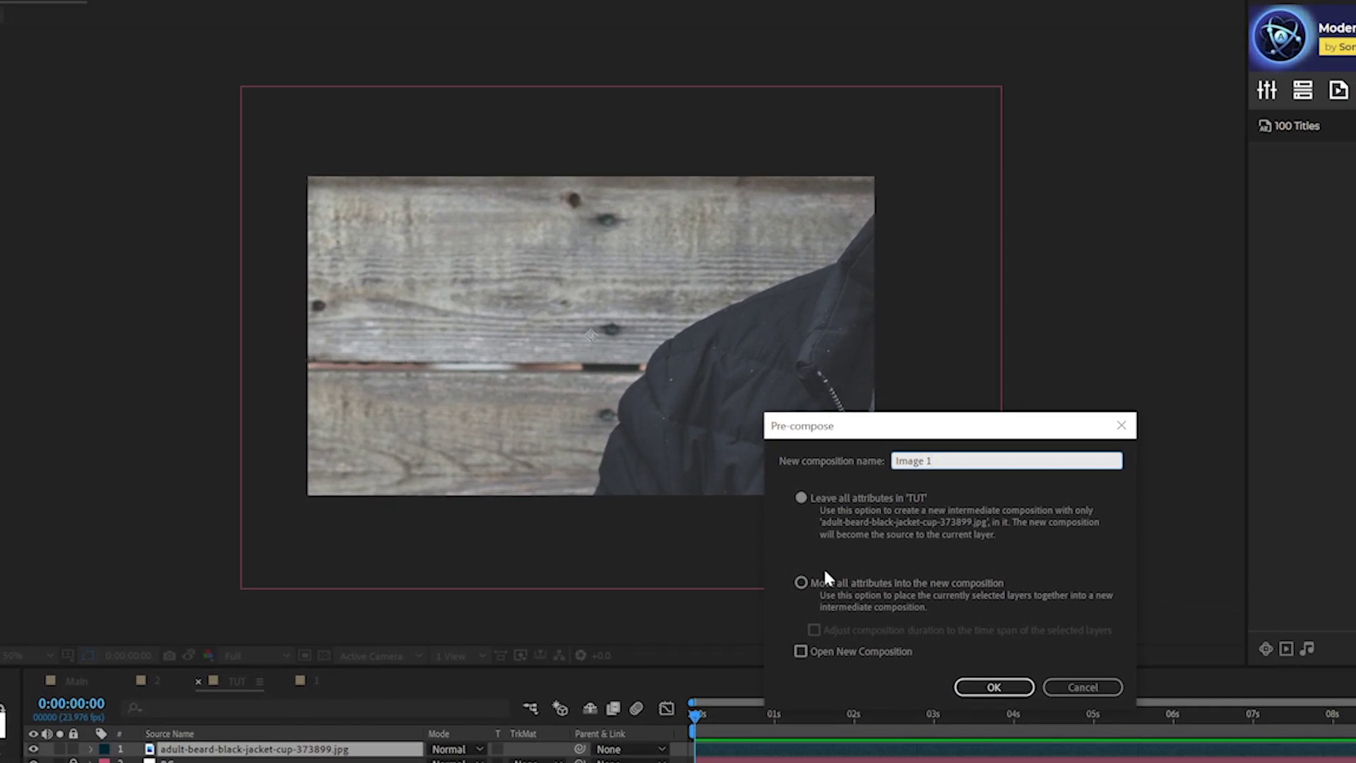
pyautogui.click(836, 584)
pyautogui.click(994, 687)
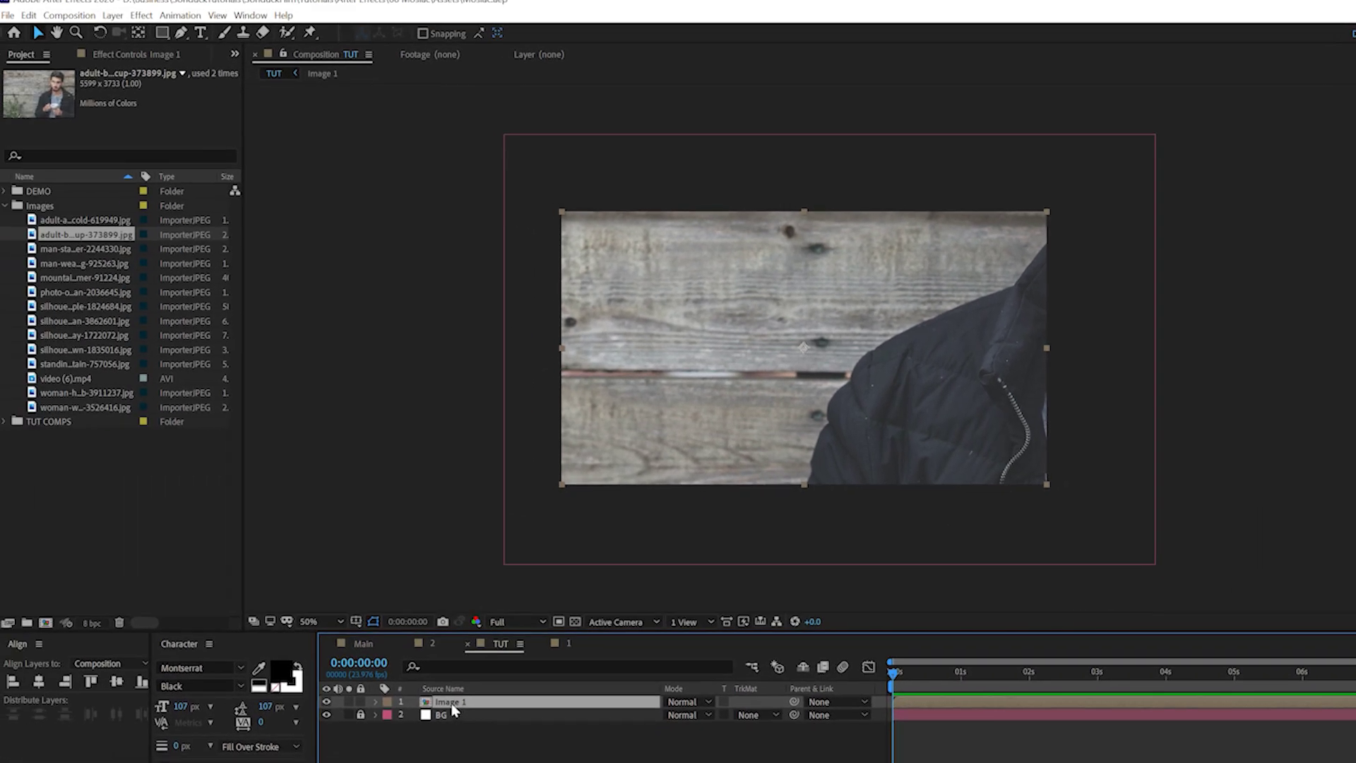
# Step: Scale the photo inside the Image 1 composition to 35% so it fills the frame
pyautogui.doubleClick(453, 706)
pyautogui.press('s')
pyautogui.moveTo(687, 717); pyautogui.dragTo(630, 708)
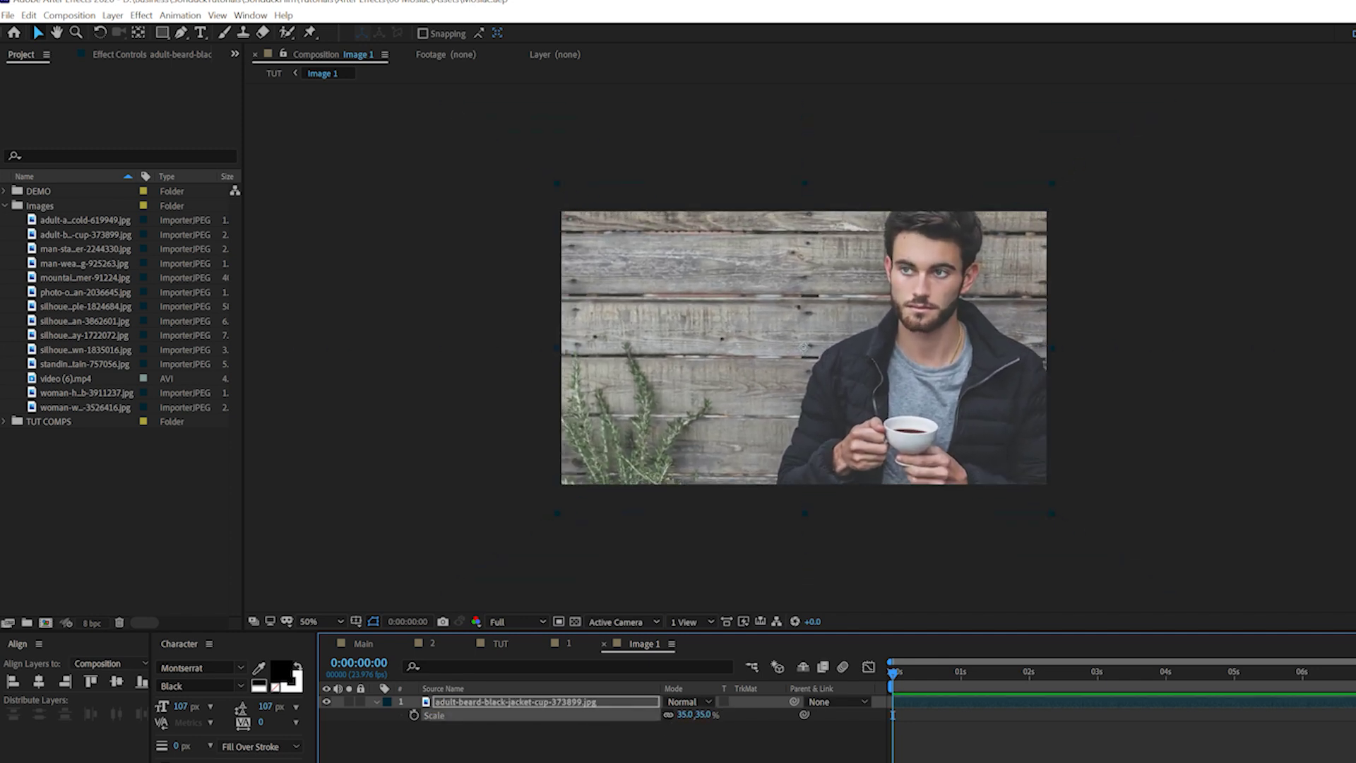
pyautogui.click(465, 710)
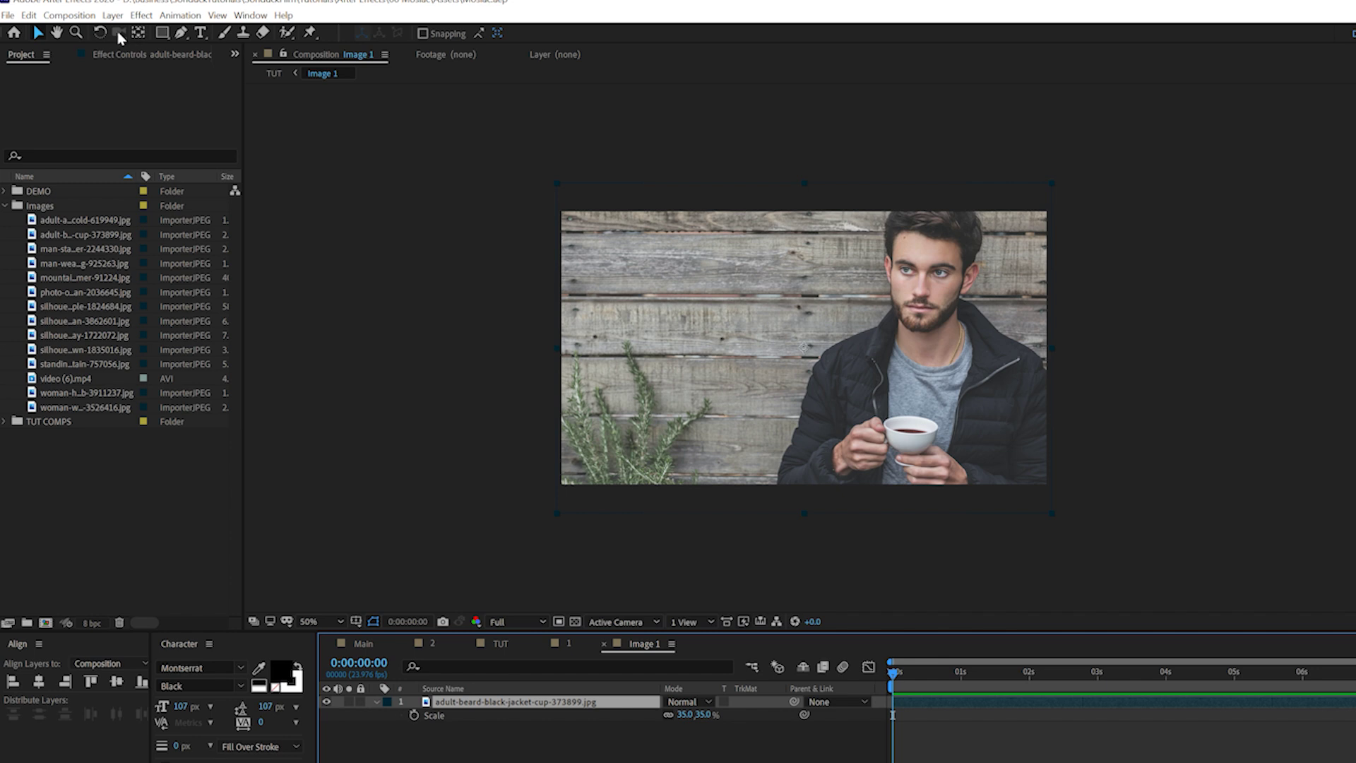
# Step: Check the frame size and duration in the Image 1 composition's settings
pyautogui.click(69, 15)
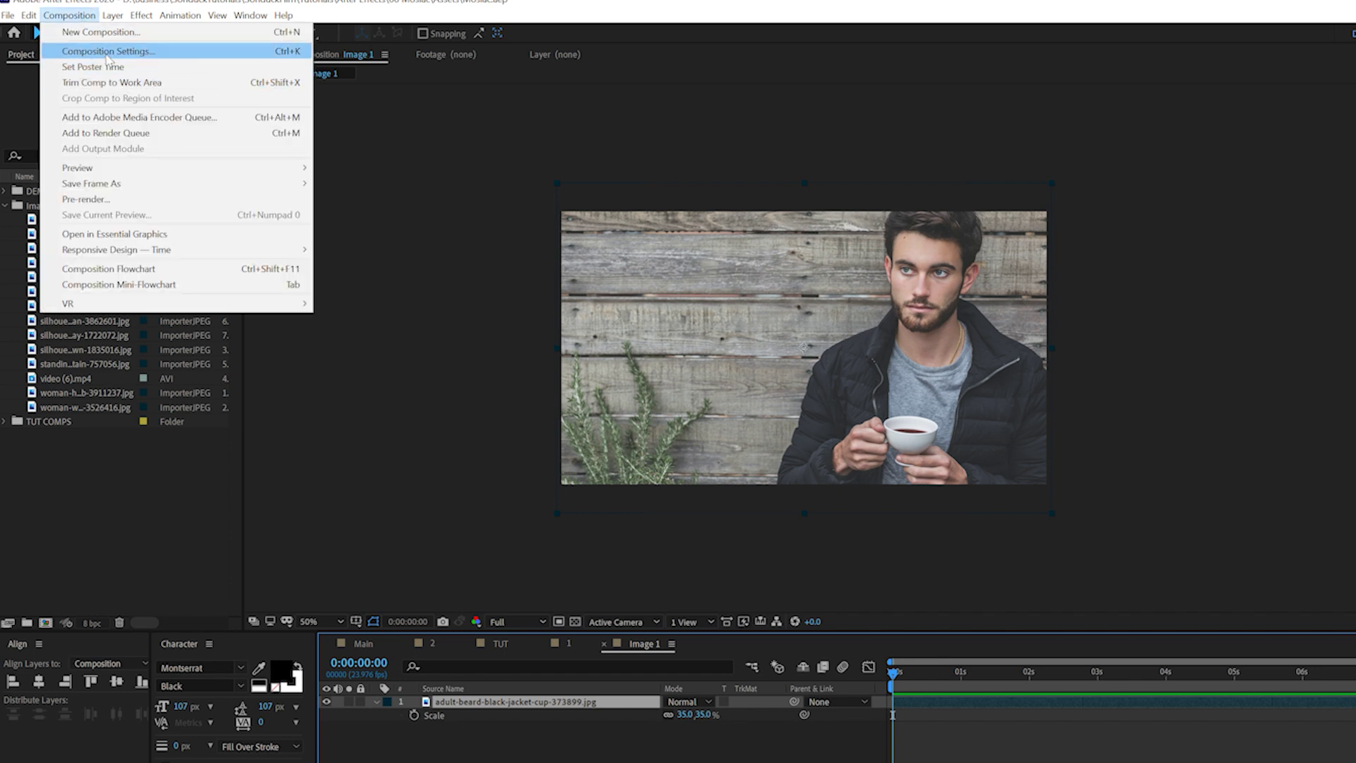
pyautogui.click(107, 51)
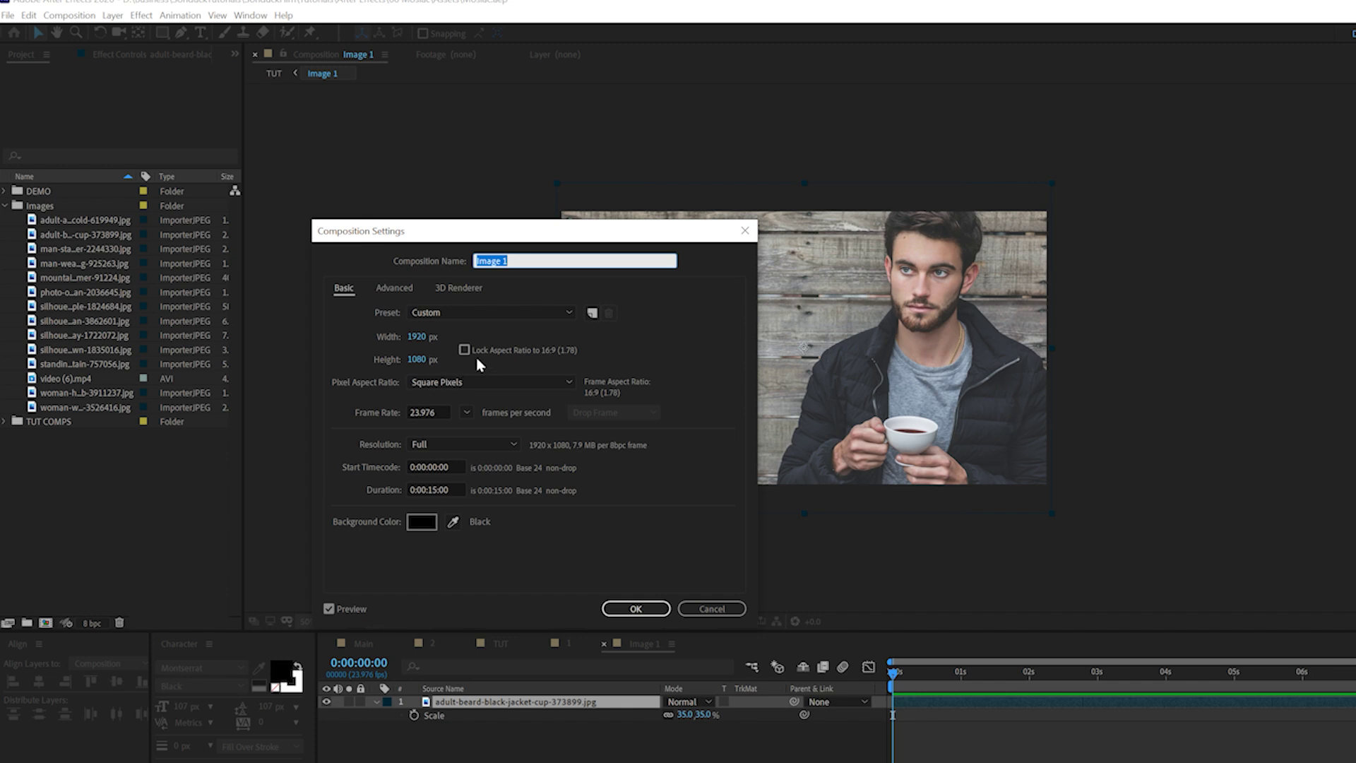
pyautogui.click(625, 612)
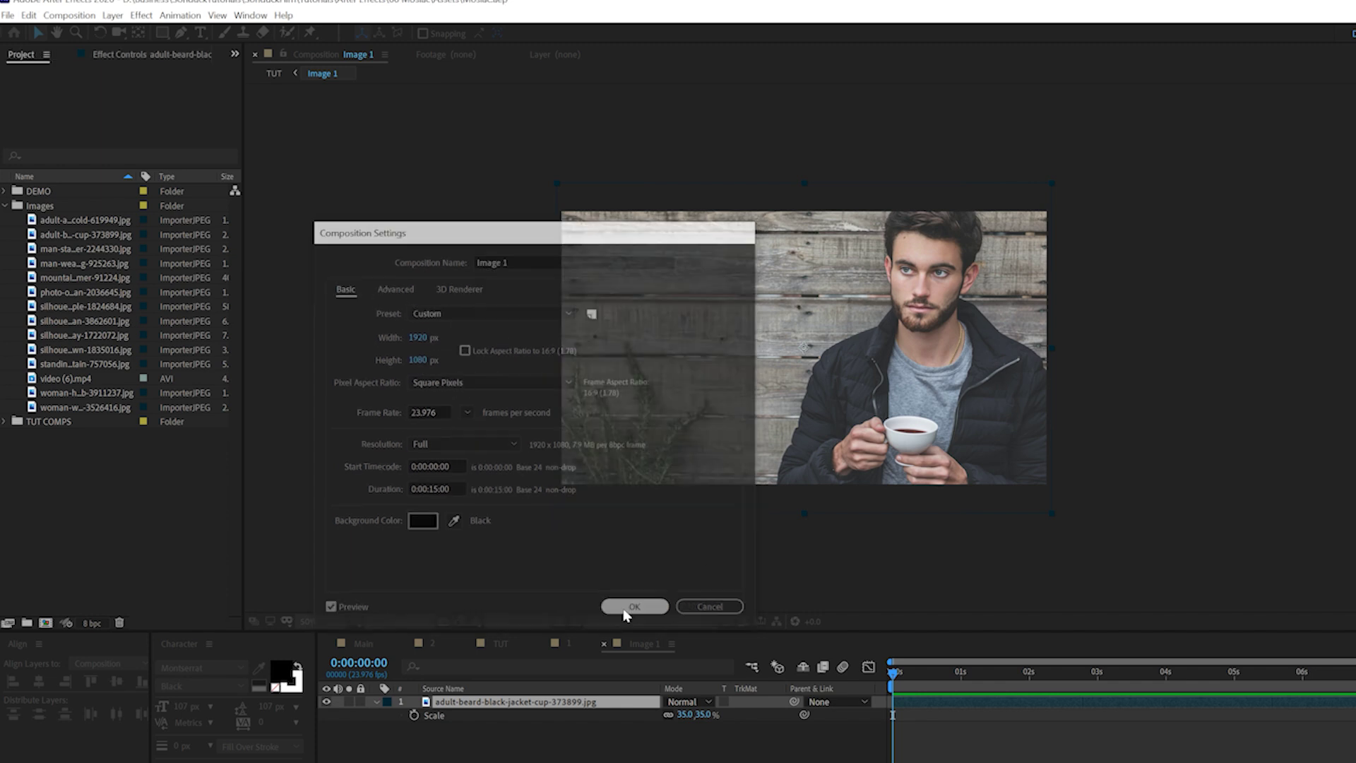
# Step: Return to the TUT composition and scale the Image 1 layer down to 32%
pyautogui.click(541, 643)
pyautogui.click(503, 640)
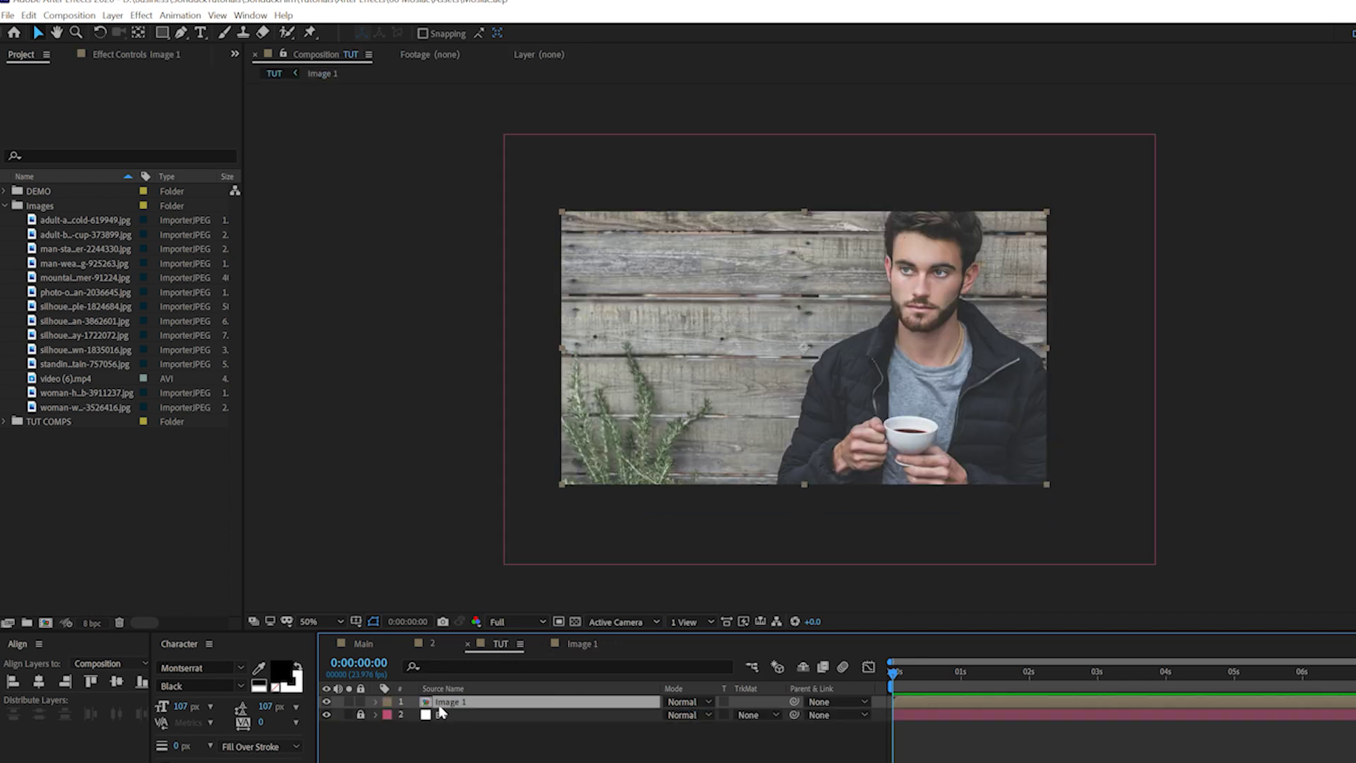
pyautogui.press('s')
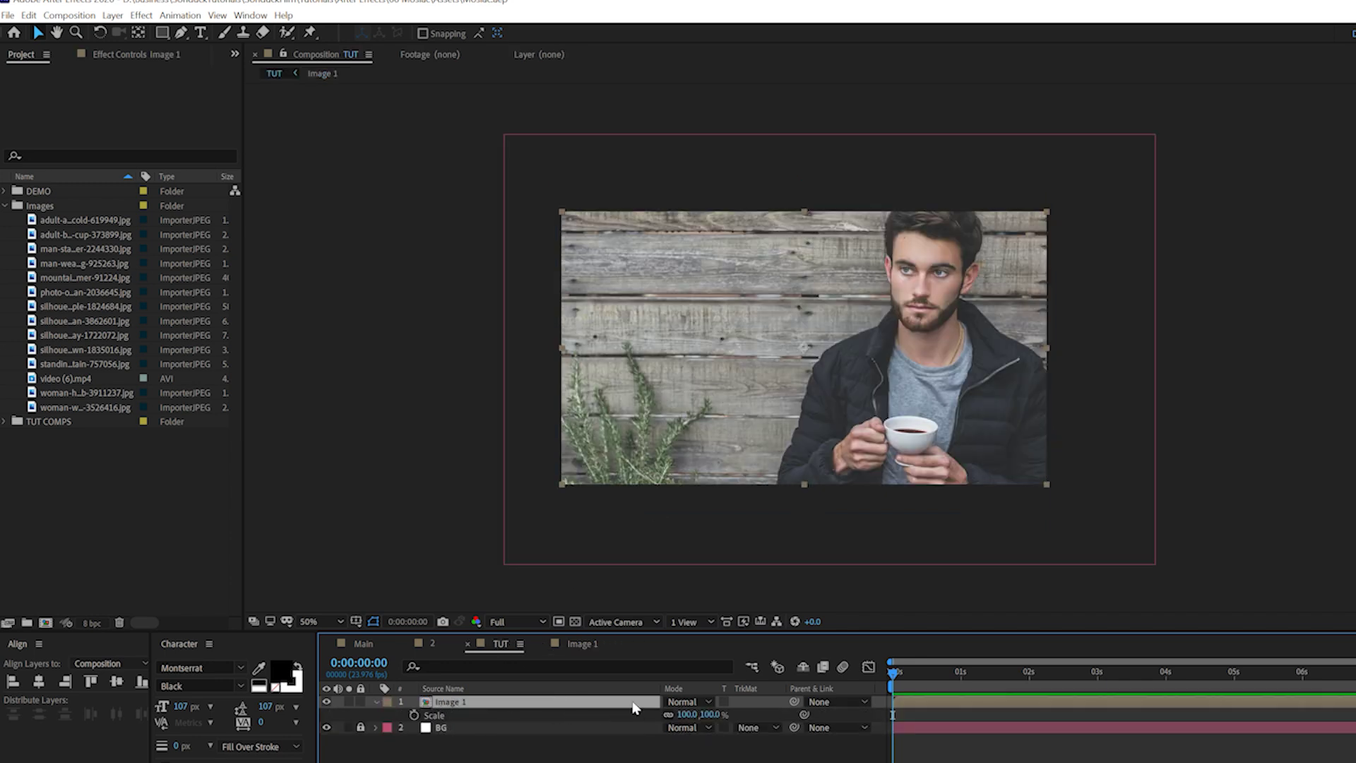
pyautogui.moveTo(686, 715); pyautogui.dragTo(627, 708)
pyautogui.click(806, 523)
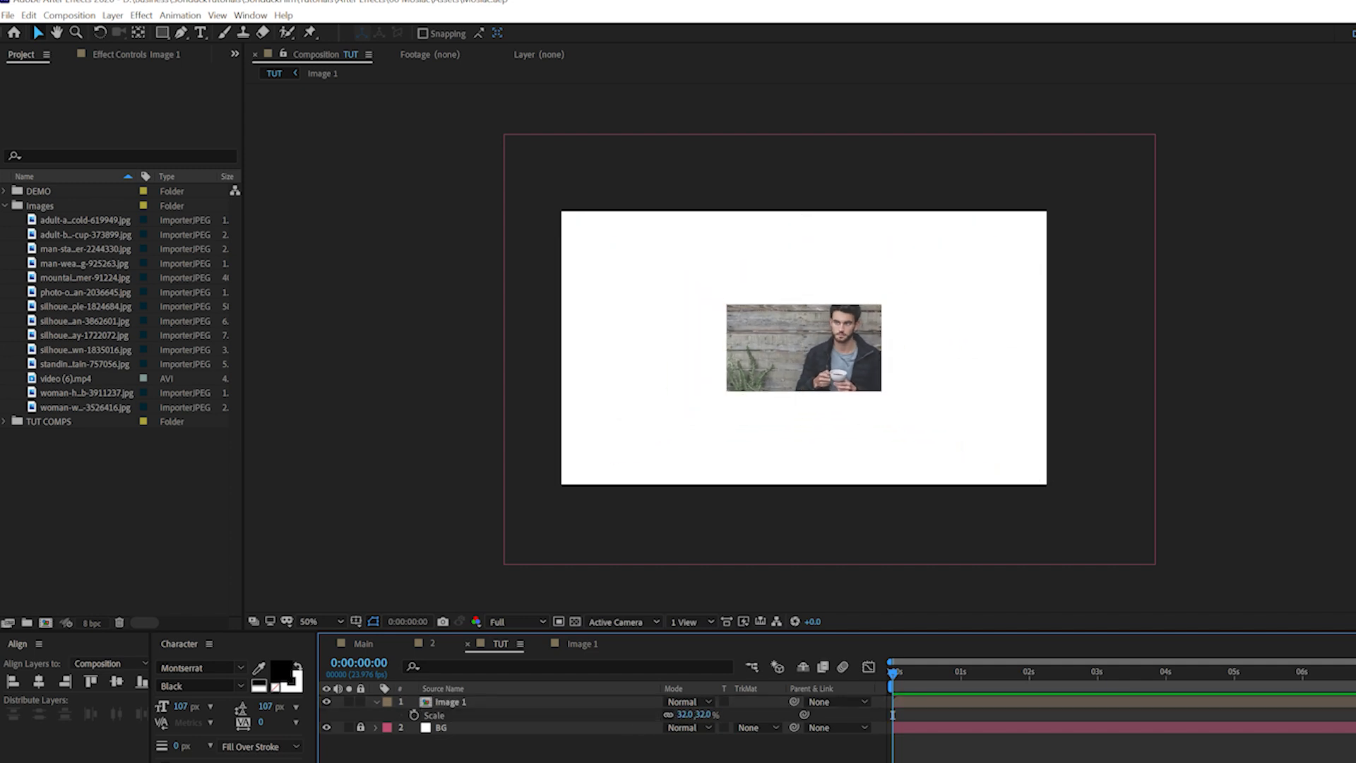
# Step: Scale the Image 1 tile to 35% and place a duplicate beside its right edge with a narrow gap
pyautogui.scroll(2, 810, 353)
pyautogui.scroll(-2, 743, 429)
pyautogui.click(339, 621)
pyautogui.click(350, 596)
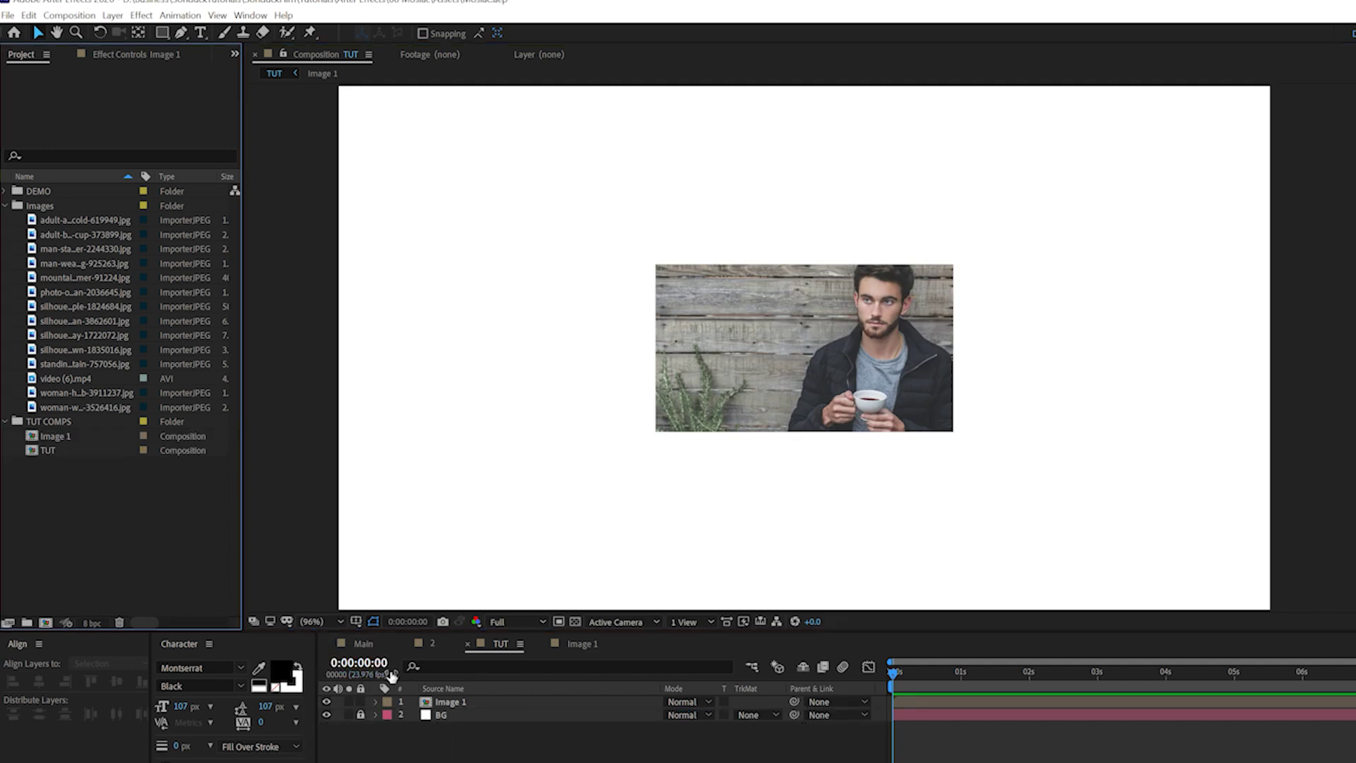
pyautogui.click(430, 704)
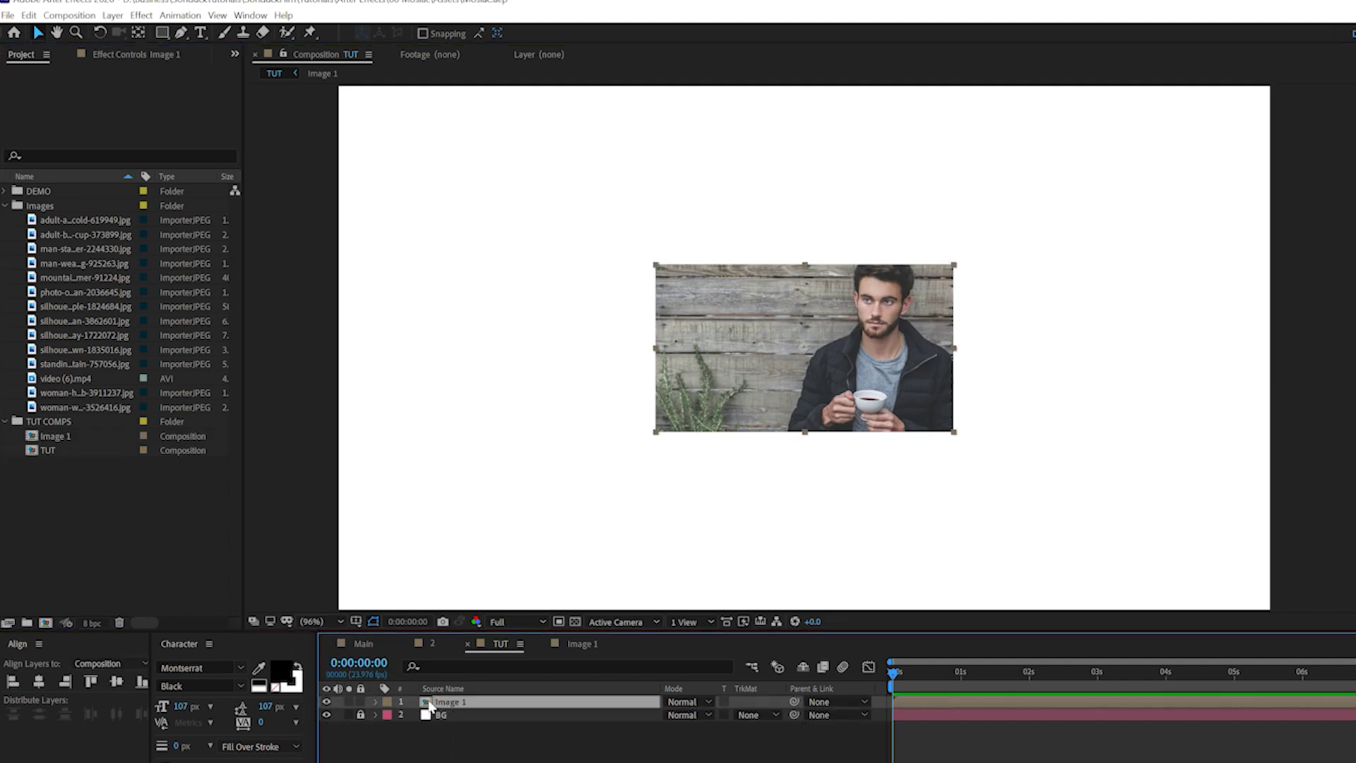
pyautogui.click(28, 15)
pyautogui.click(49, 195)
pyautogui.moveTo(748, 326); pyautogui.dragTo(1058, 356)
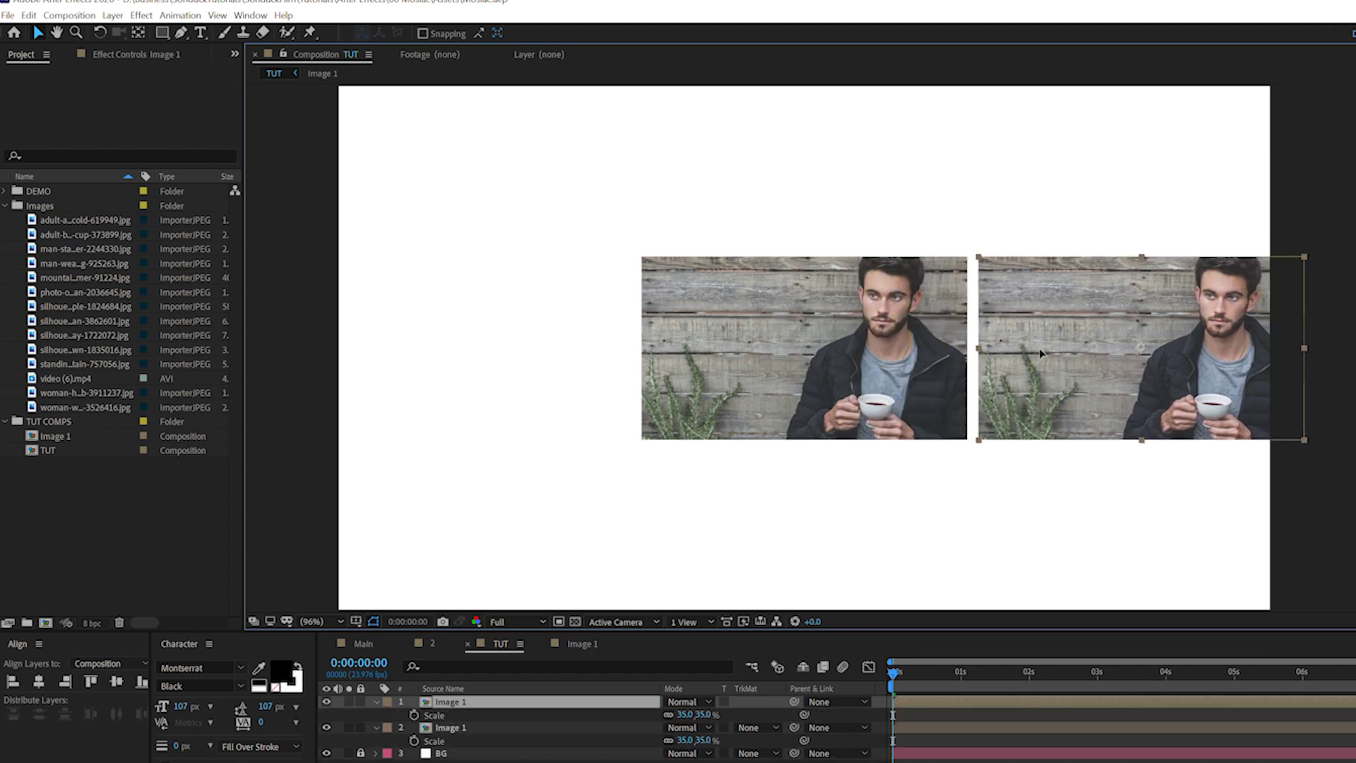
# Step: Duplicate the right-hand tile, place the copy left of the centre tile with a narrow gap, and collapse the layers' scale properties
pyautogui.press('/')
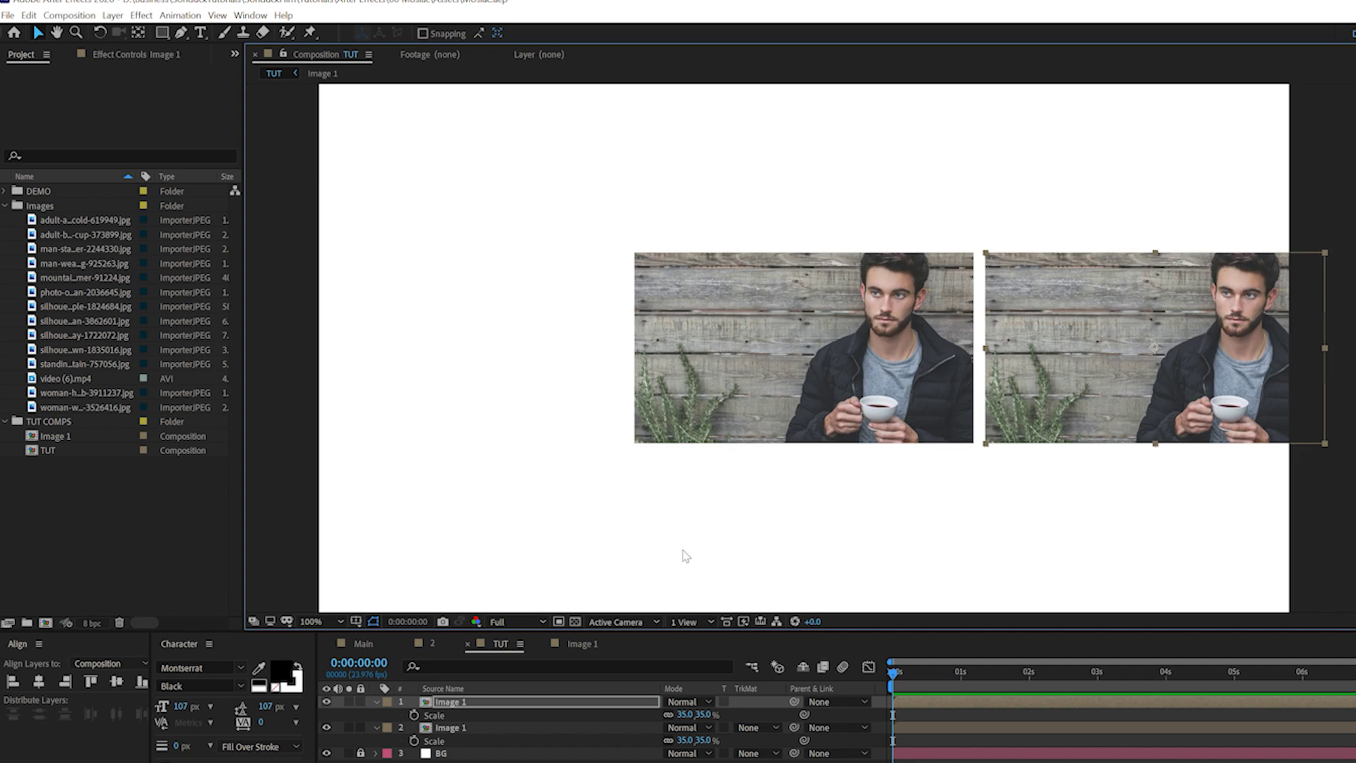
pyautogui.click(454, 701)
pyautogui.hotkey('ctrl', 'd')
pyautogui.moveTo(1046, 353); pyautogui.dragTo(371, 324)
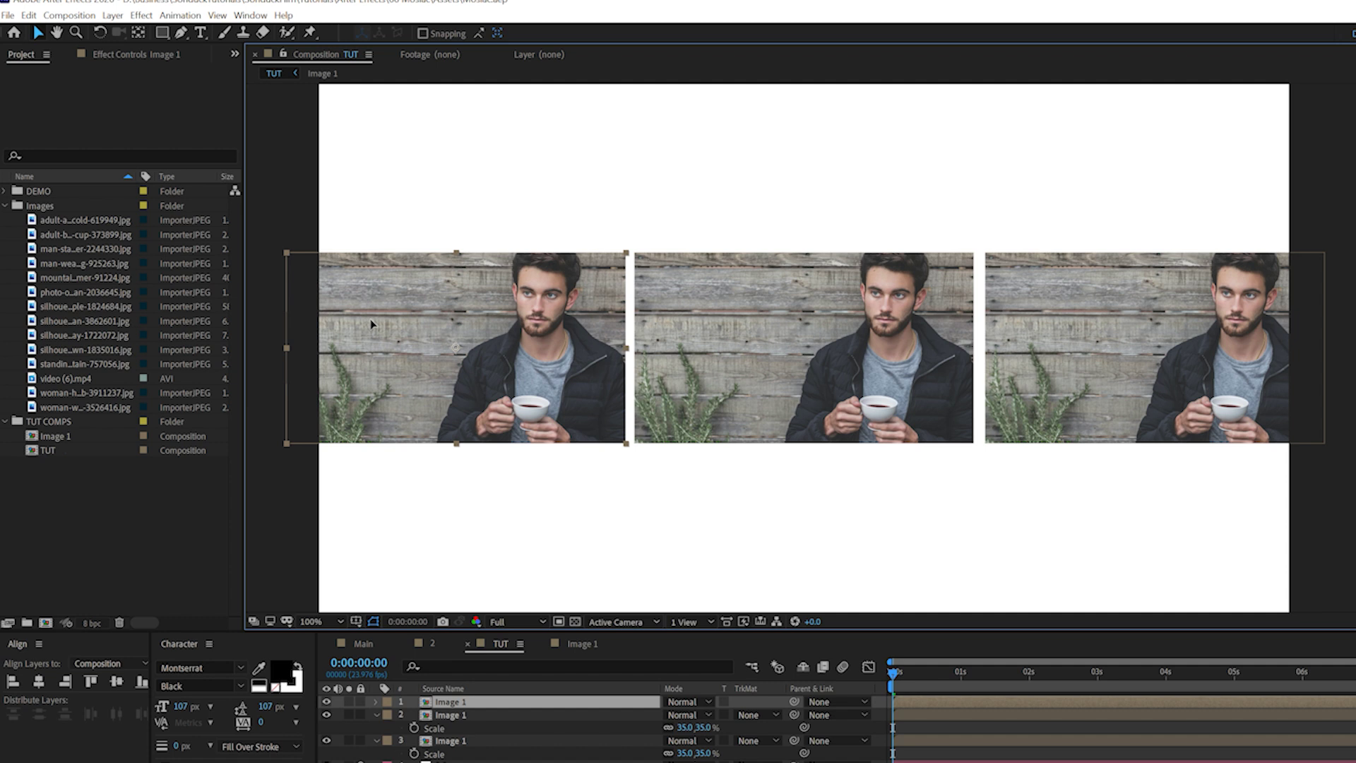
pyautogui.press('Return')
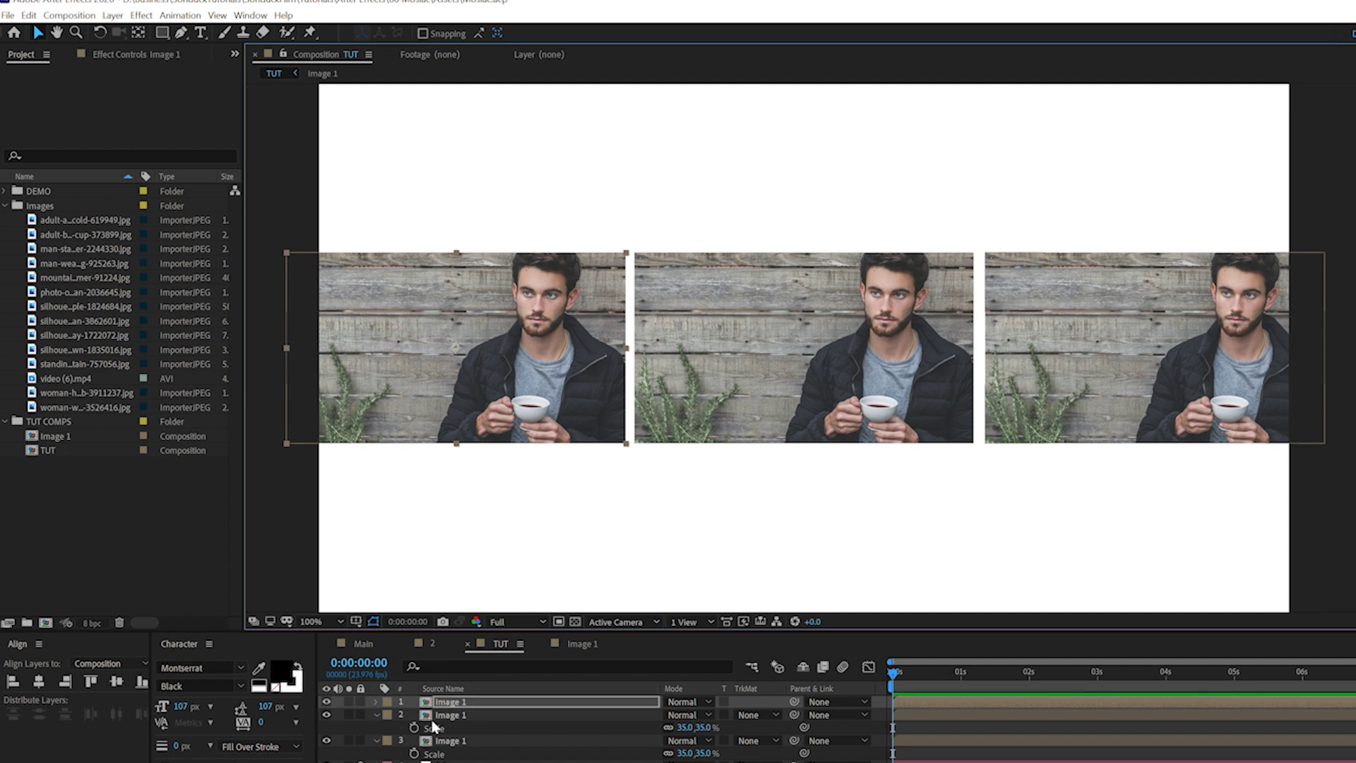
pyautogui.click(376, 715)
pyautogui.click(377, 727)
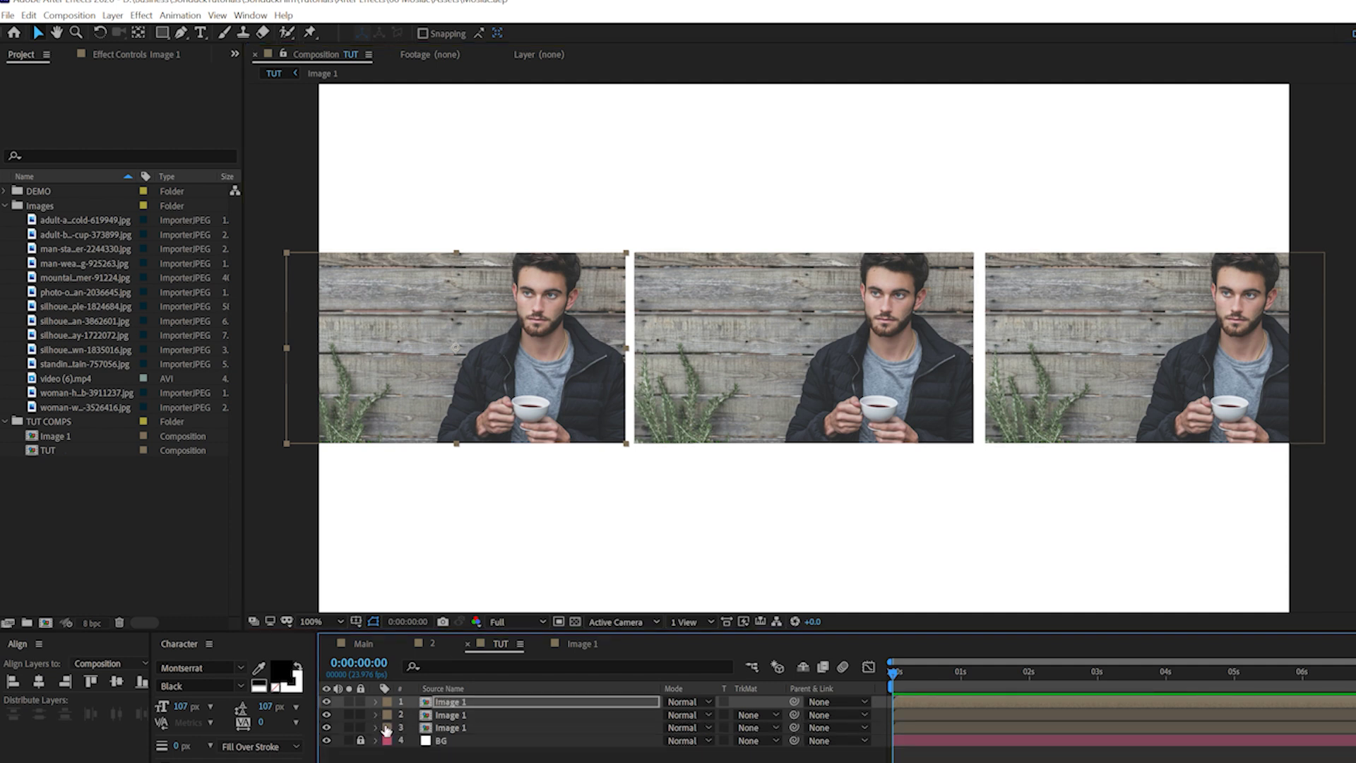
# Step: Rename the Image 1 composition to Image 11 and replace the right-hand tile's source with a duplicate of it
pyautogui.click(424, 715)
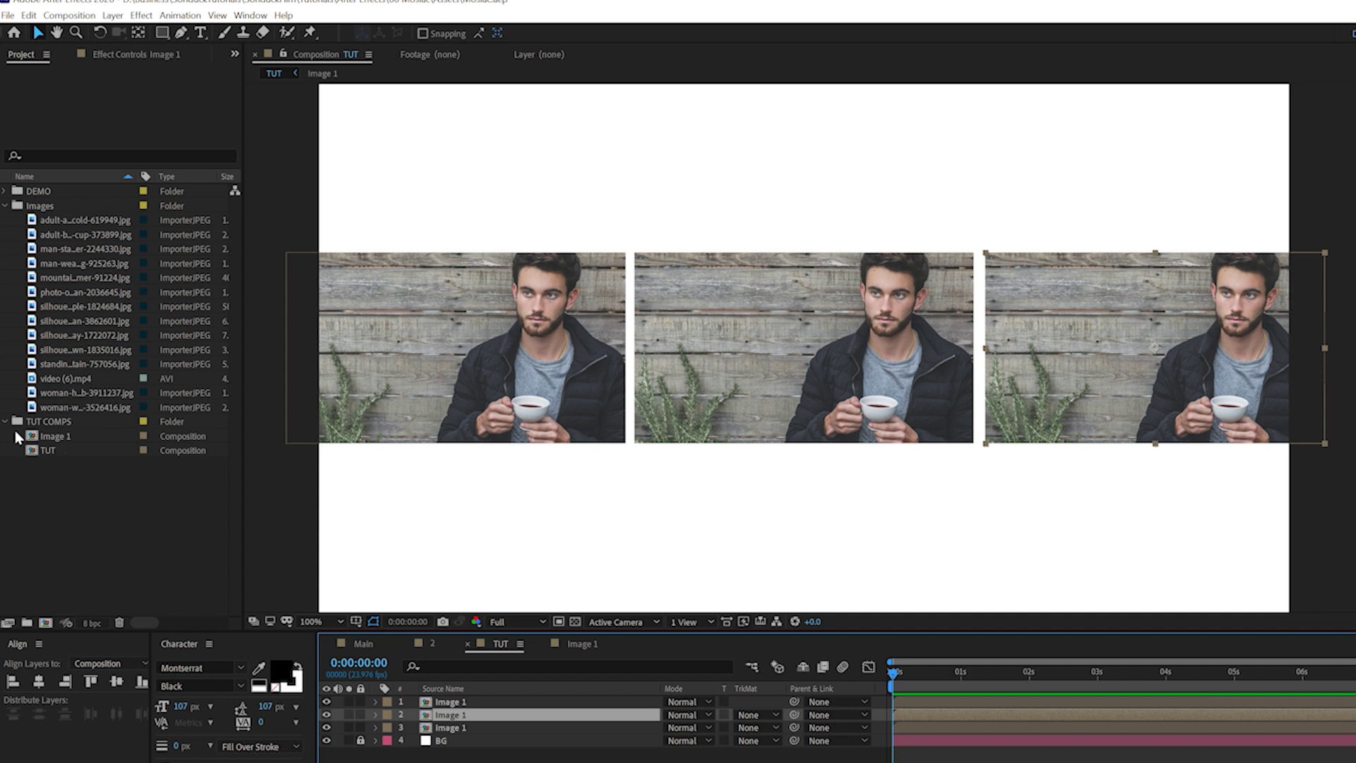
pyautogui.click(40, 422)
pyautogui.click(51, 436)
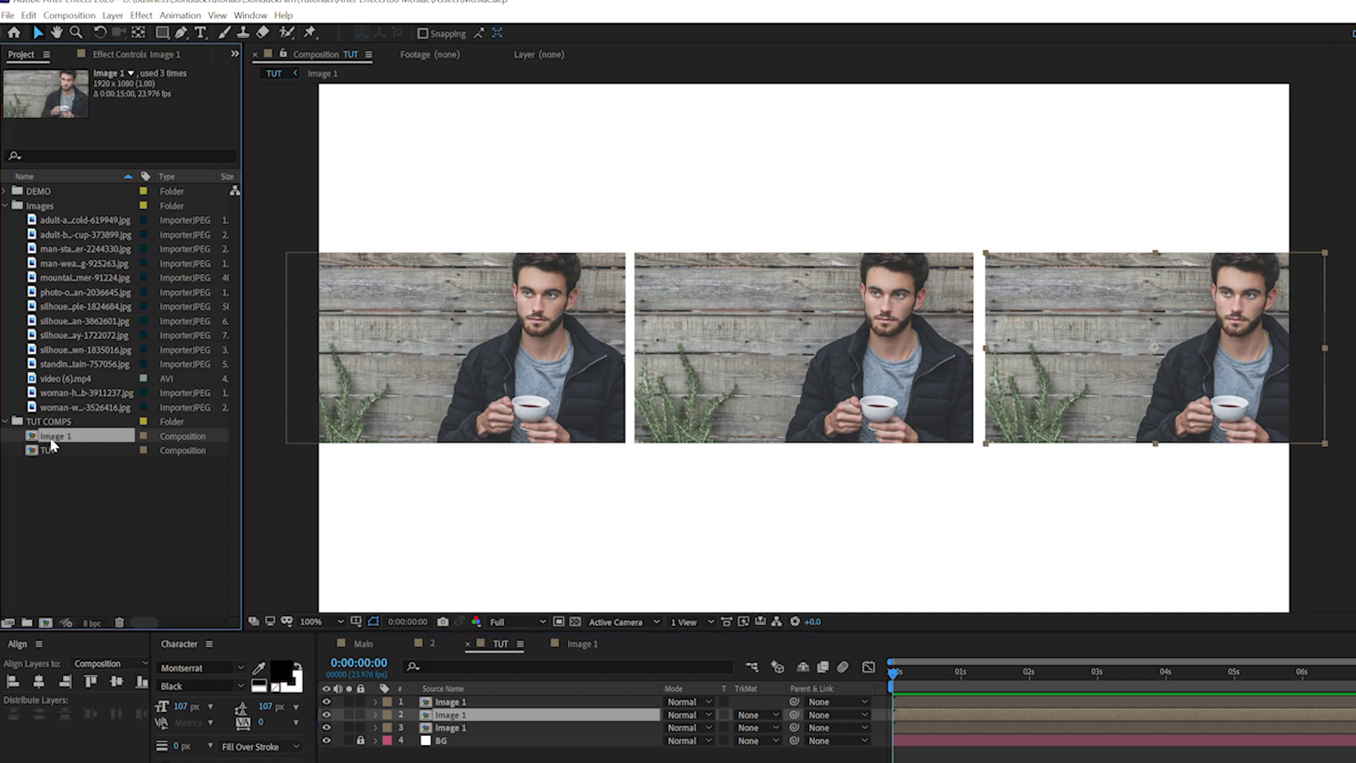
pyautogui.hotkey('ctrl', 'd')
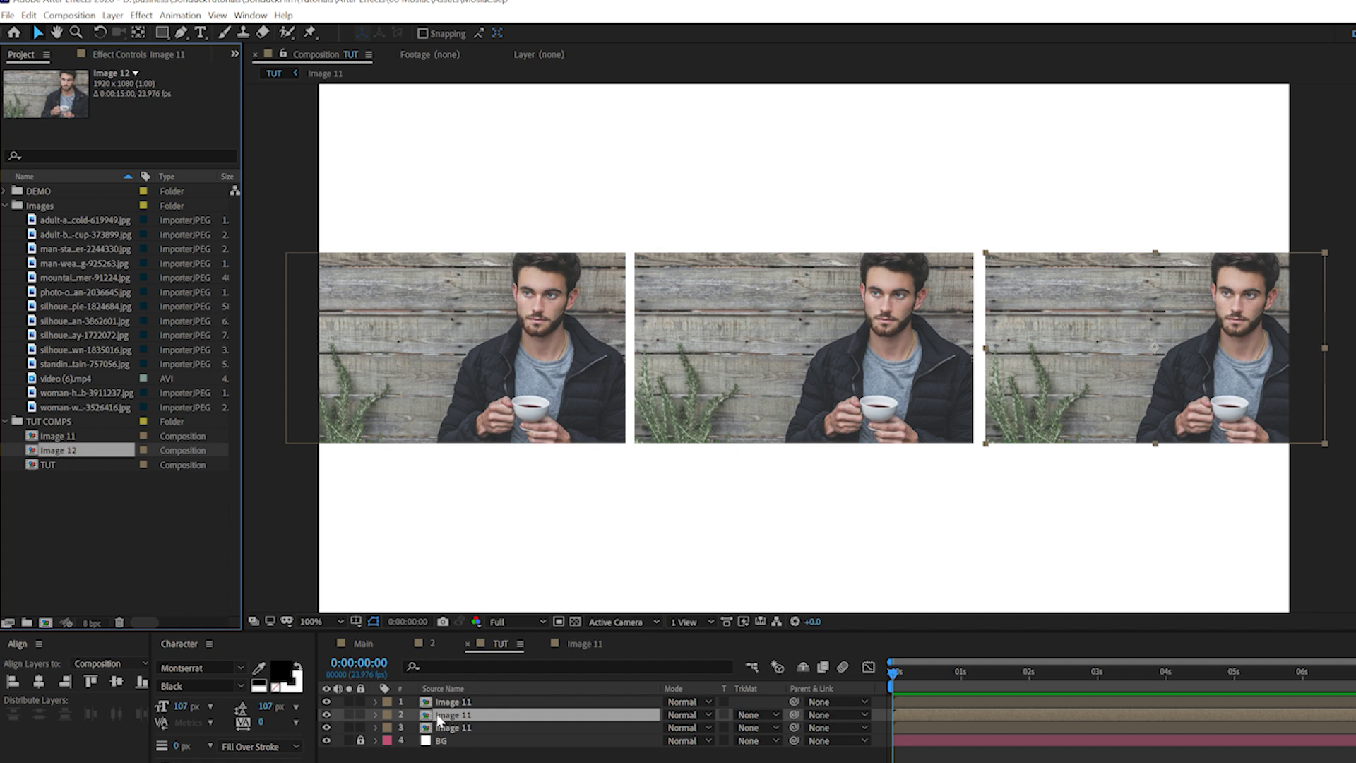
pyautogui.moveTo(69, 453); pyautogui.dragTo(436, 717)
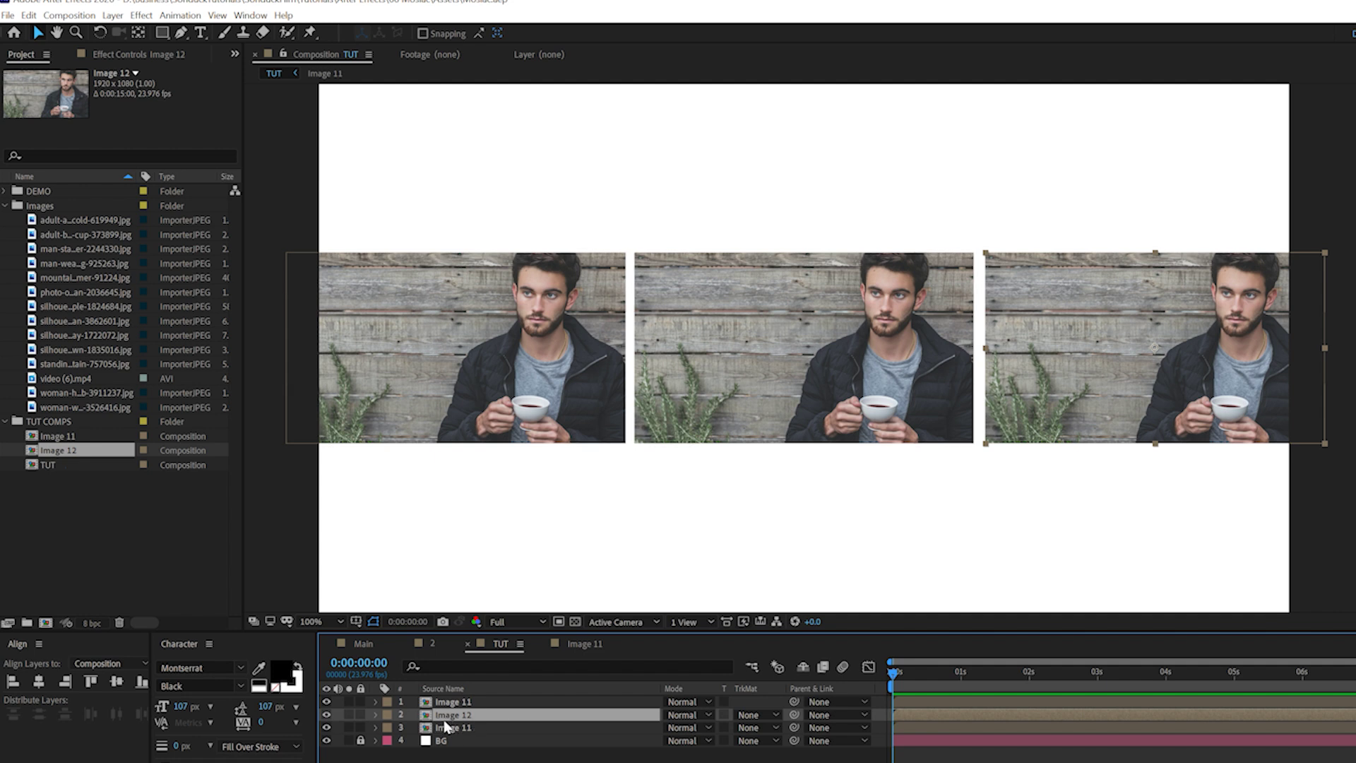
# Step: Place adult-adventure-beautiful-cold-619949.jpg in the Image 12 composition at 35% scale, above the existing photo, and return to TUT
pyautogui.doubleClick(445, 713)
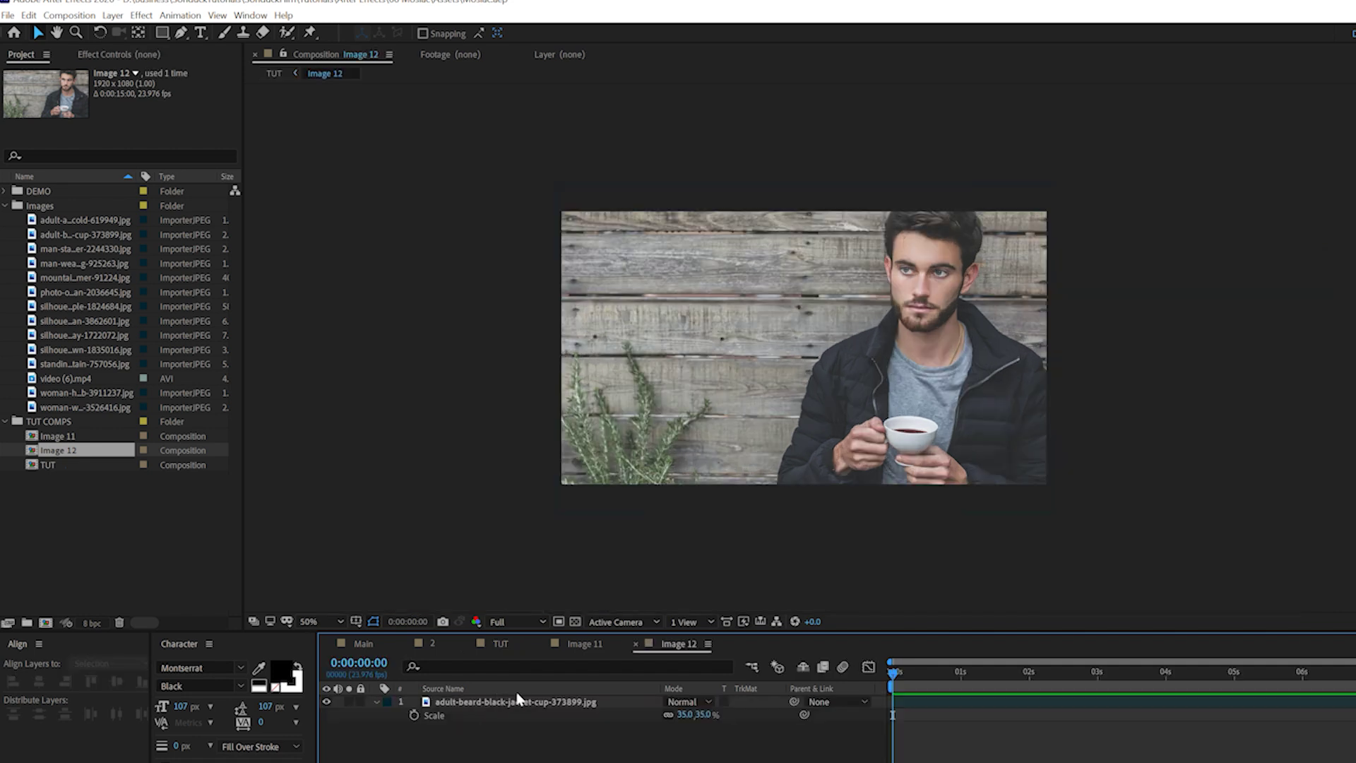
pyautogui.click(81, 220)
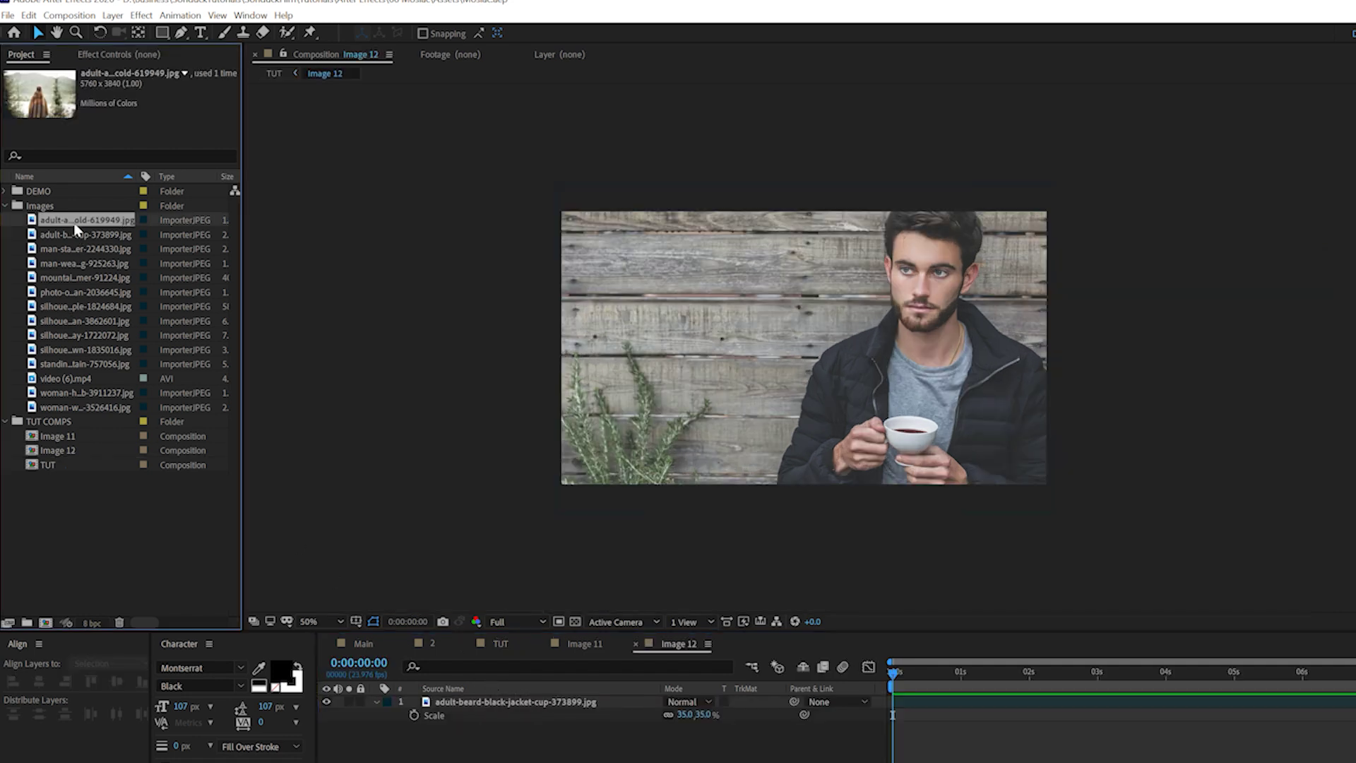
pyautogui.moveTo(88, 225); pyautogui.dragTo(474, 699)
pyautogui.press('s')
pyautogui.moveTo(684, 714); pyautogui.dragTo(626, 714)
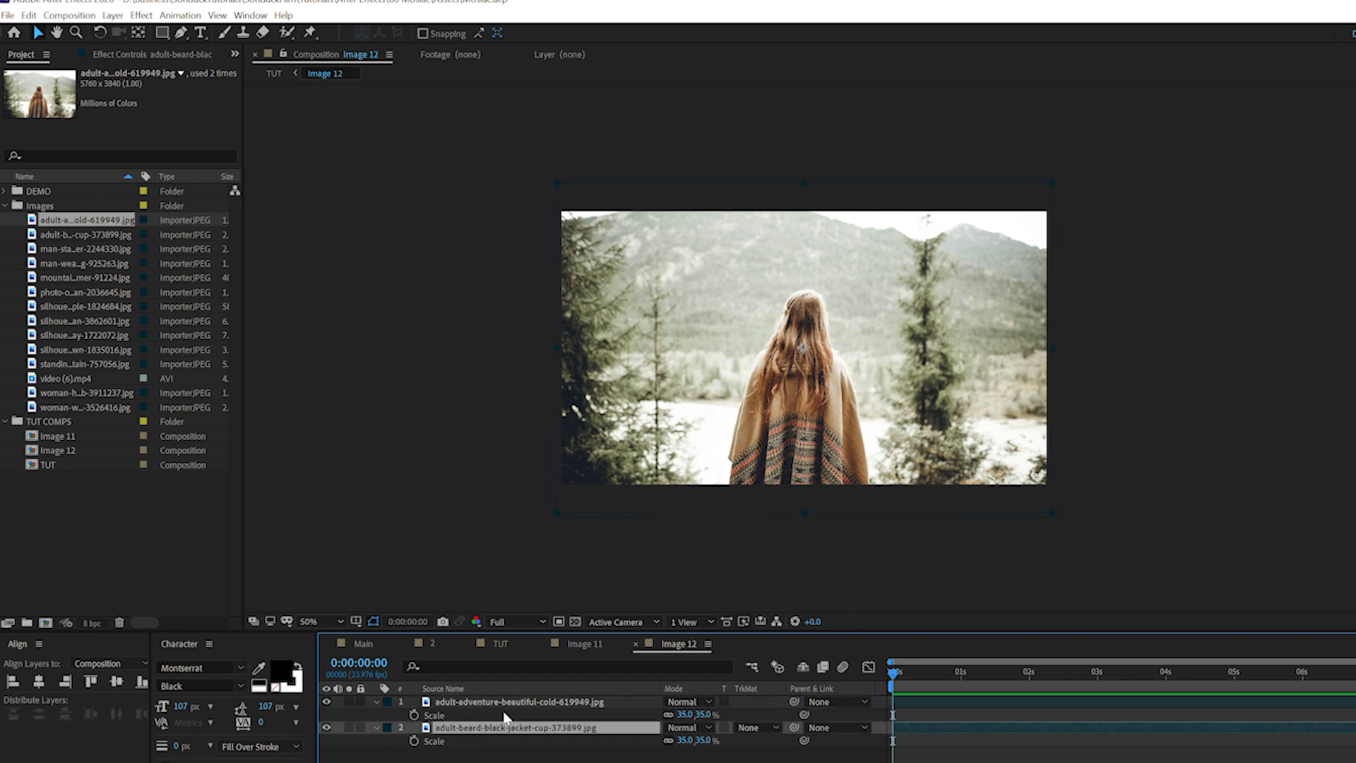
pyautogui.click(500, 644)
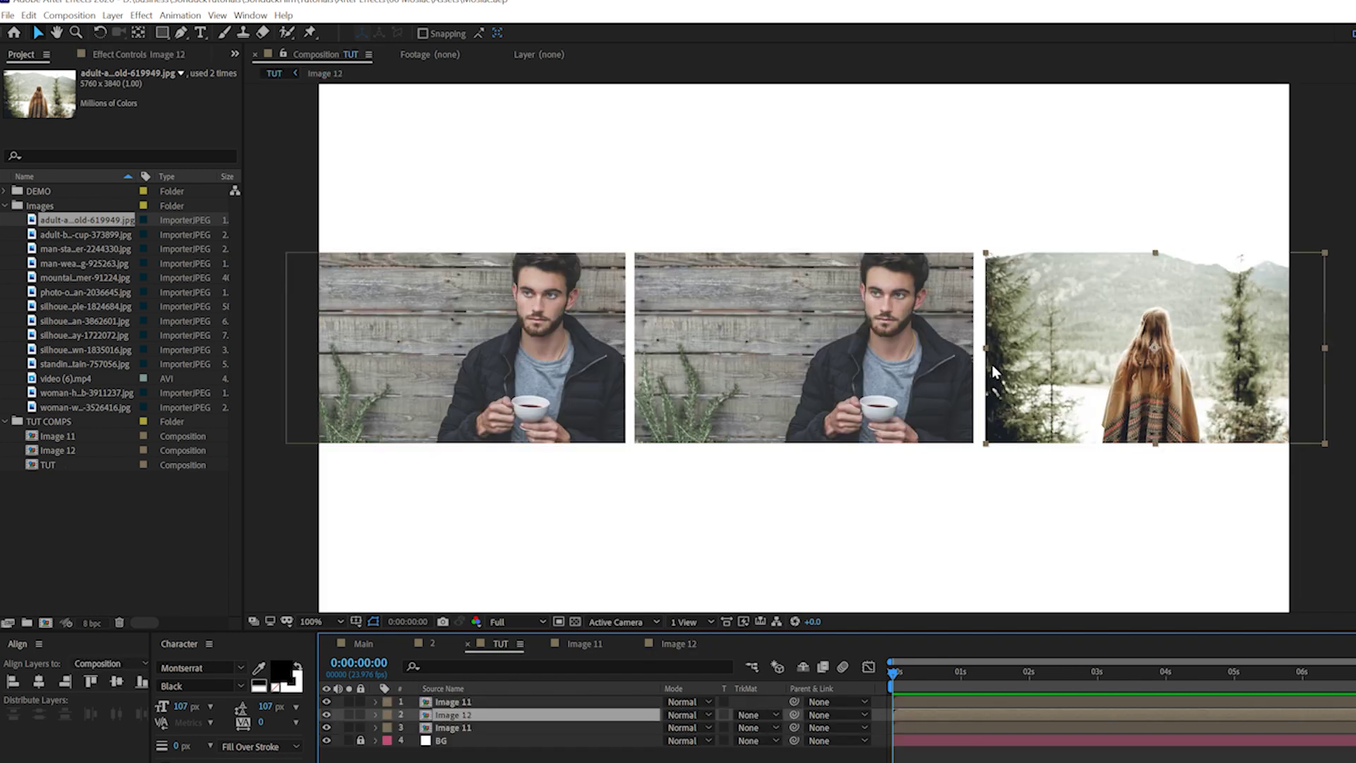
# Step: Duplicate the Image 12 composition and replace the left-hand Image 11 tile's source with the duplicate
pyautogui.click(46, 450)
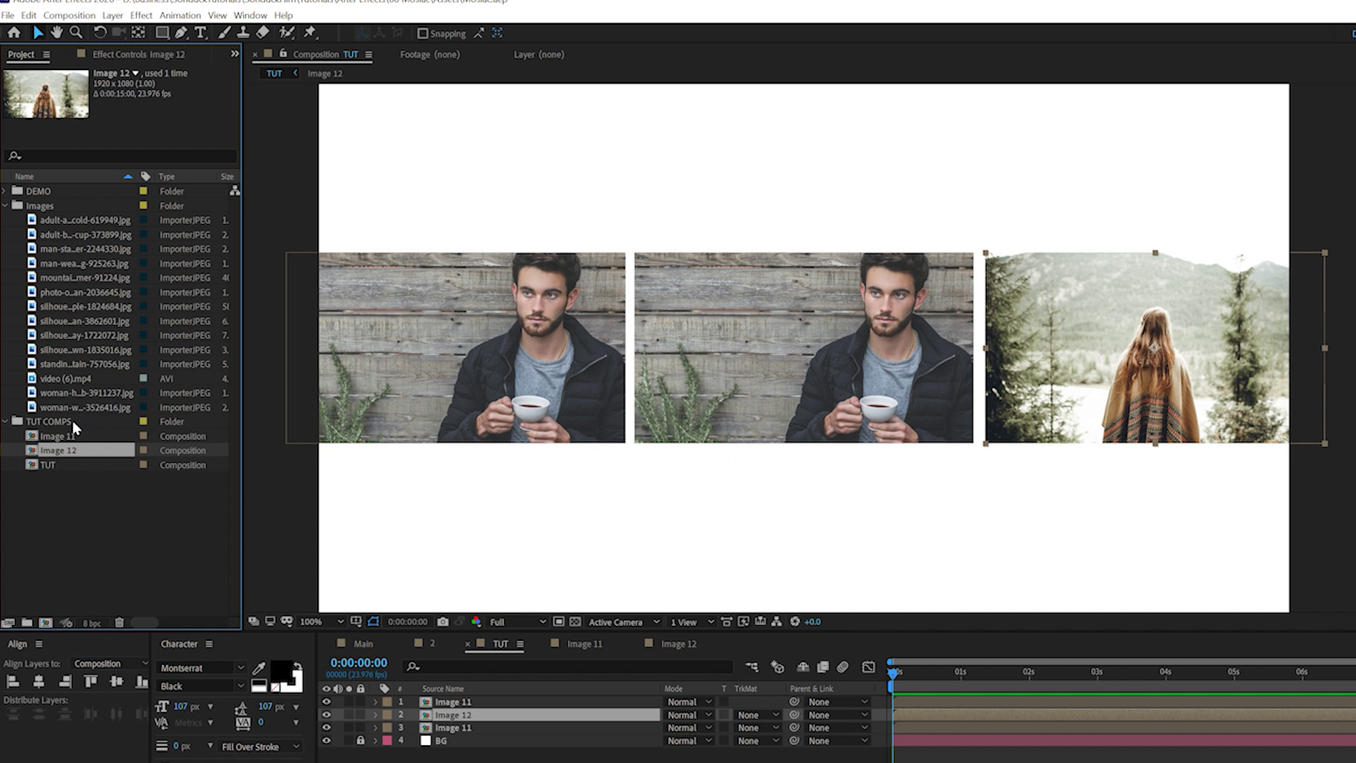
pyautogui.hotkey('ctrl', 'd')
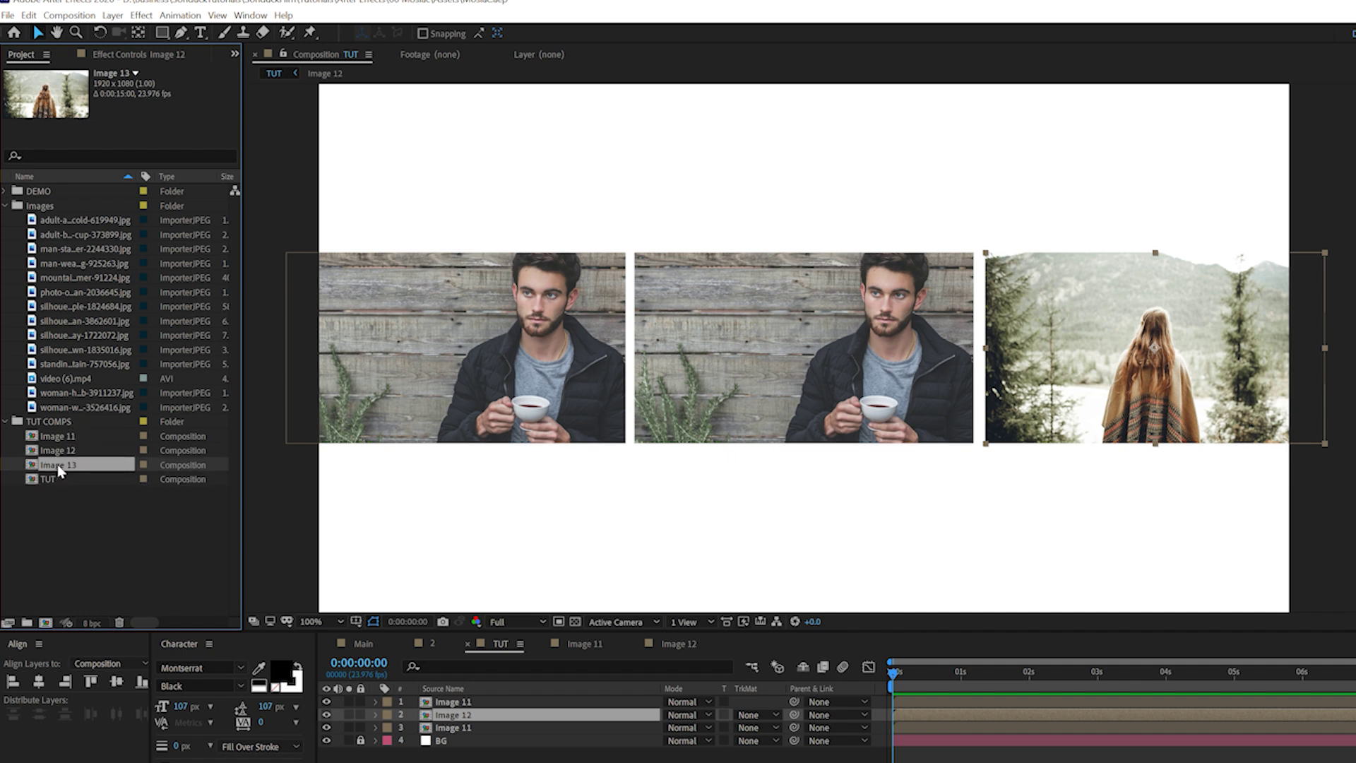
pyautogui.click(453, 703)
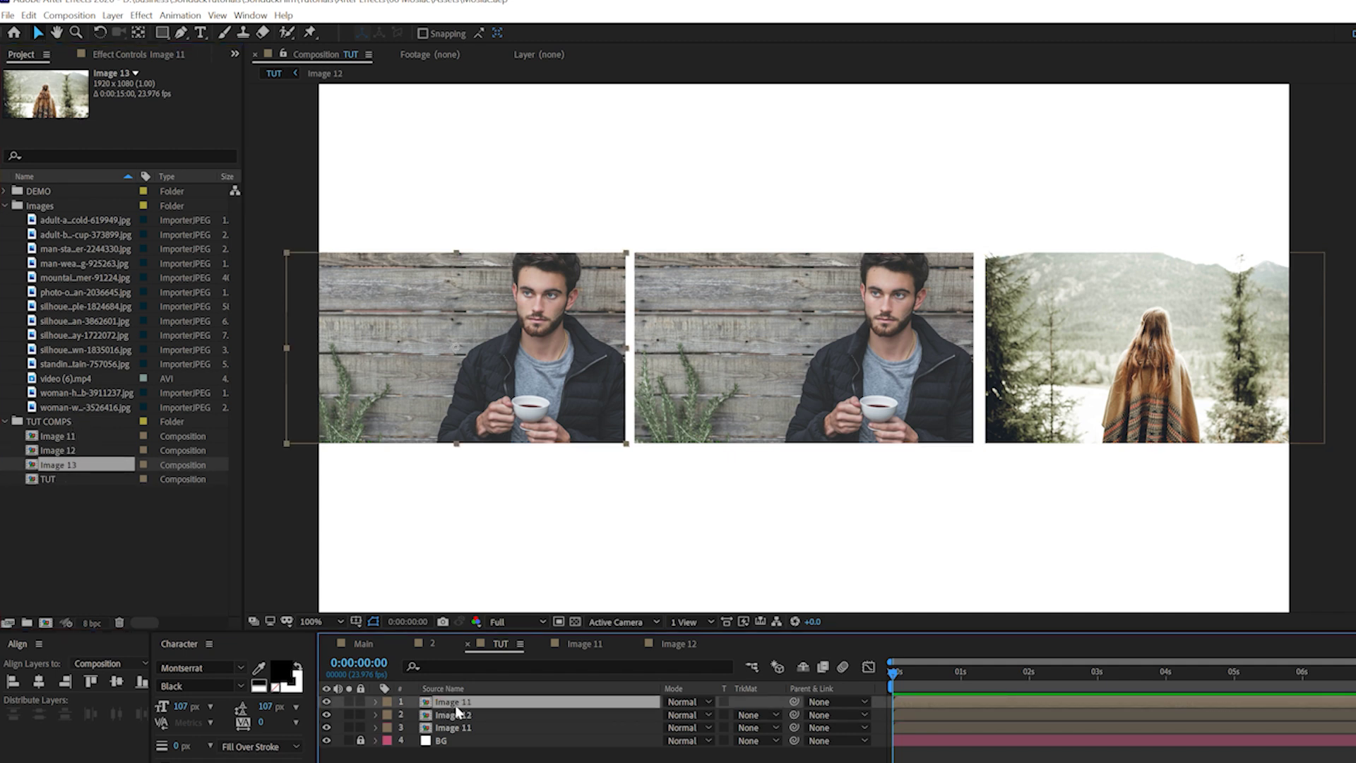
pyautogui.moveTo(62, 469); pyautogui.dragTo(451, 720)
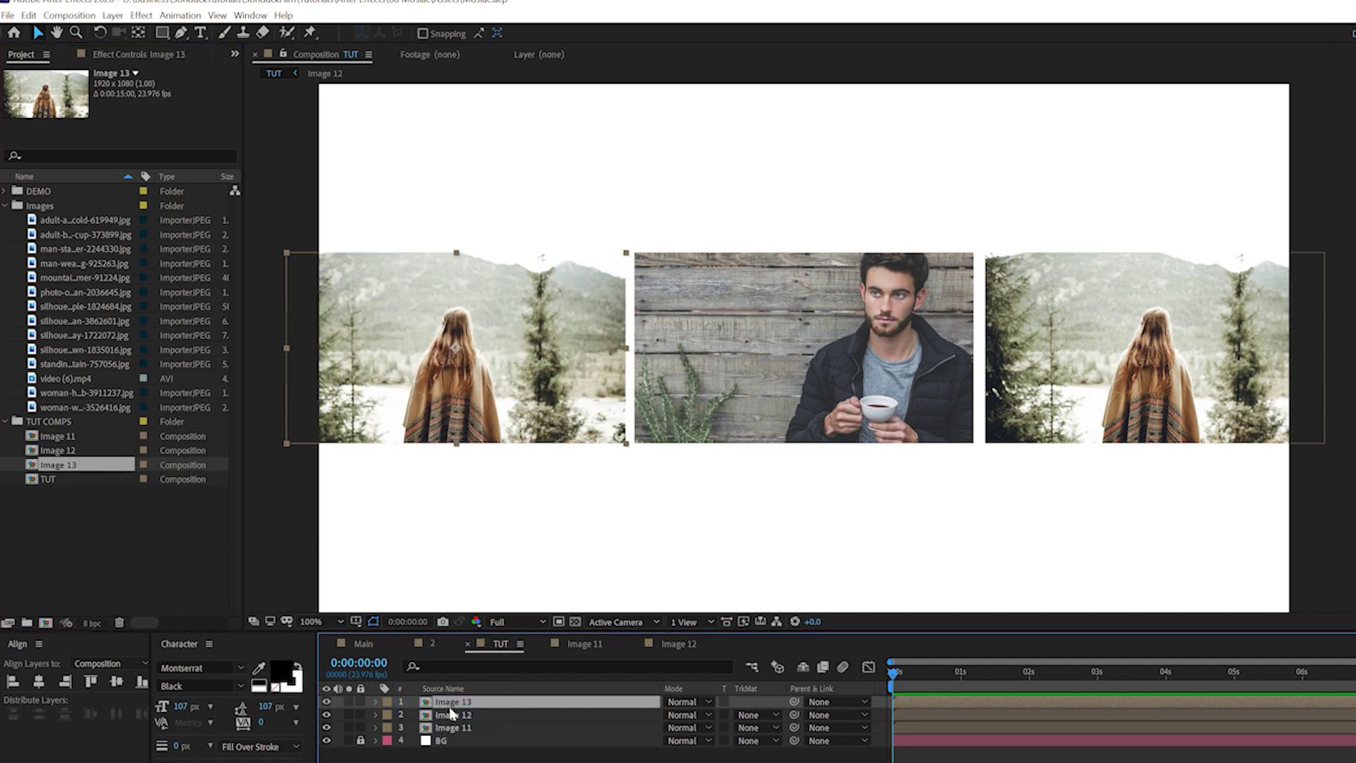
# Step: Place silhouette-of-people-1824684.jpg above the existing photo in the Image 13 composition, scale it down to fit the frame, and return to TUT
pyautogui.doubleClick(453, 703)
pyautogui.click(98, 308)
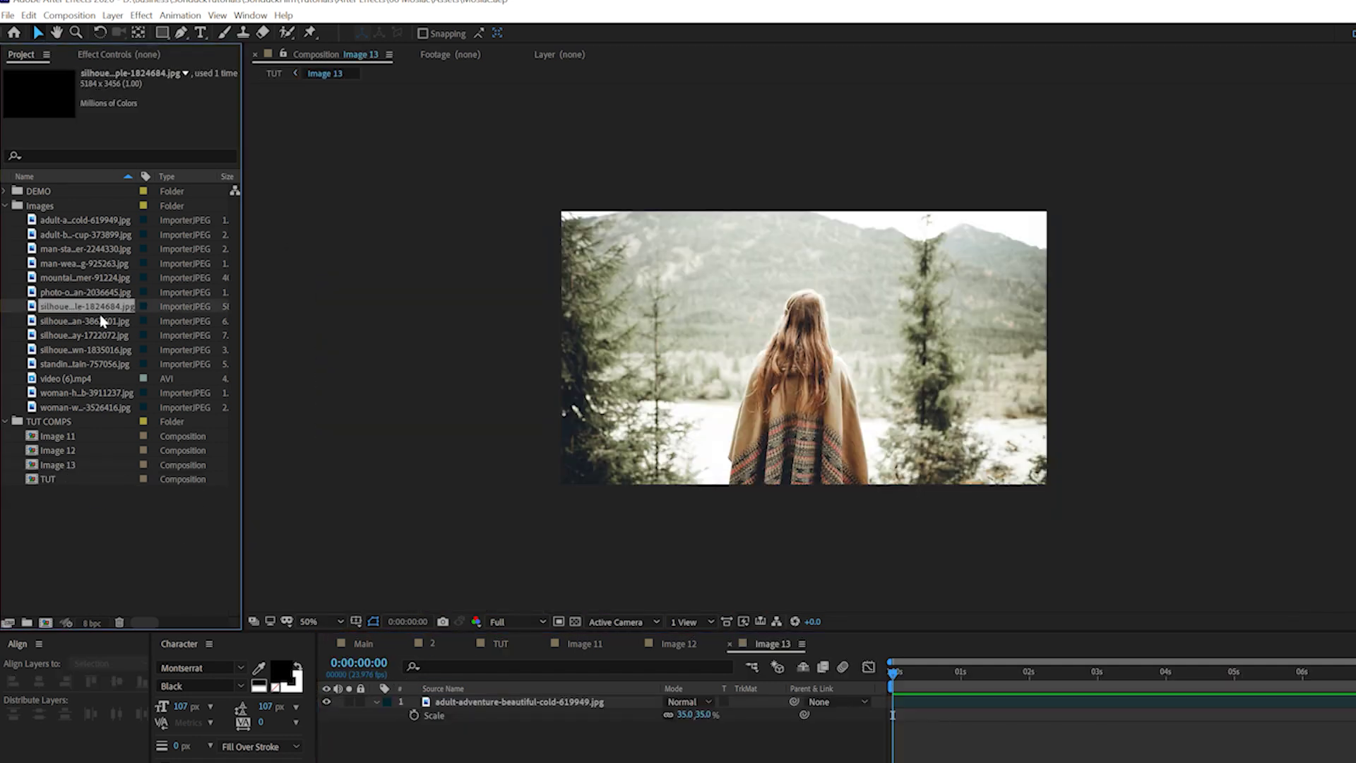
pyautogui.moveTo(94, 311); pyautogui.dragTo(424, 703)
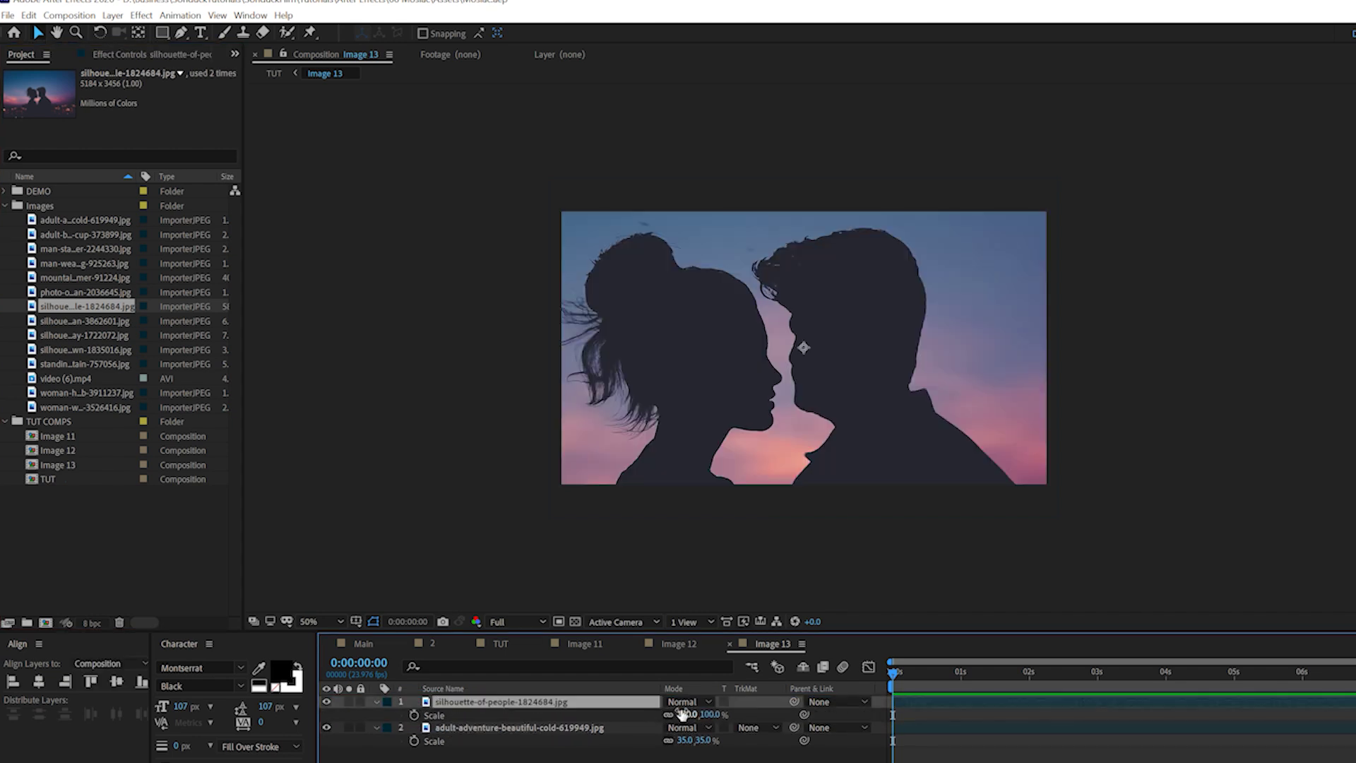
pyautogui.moveTo(687, 715); pyautogui.dragTo(628, 706)
pyautogui.click(500, 643)
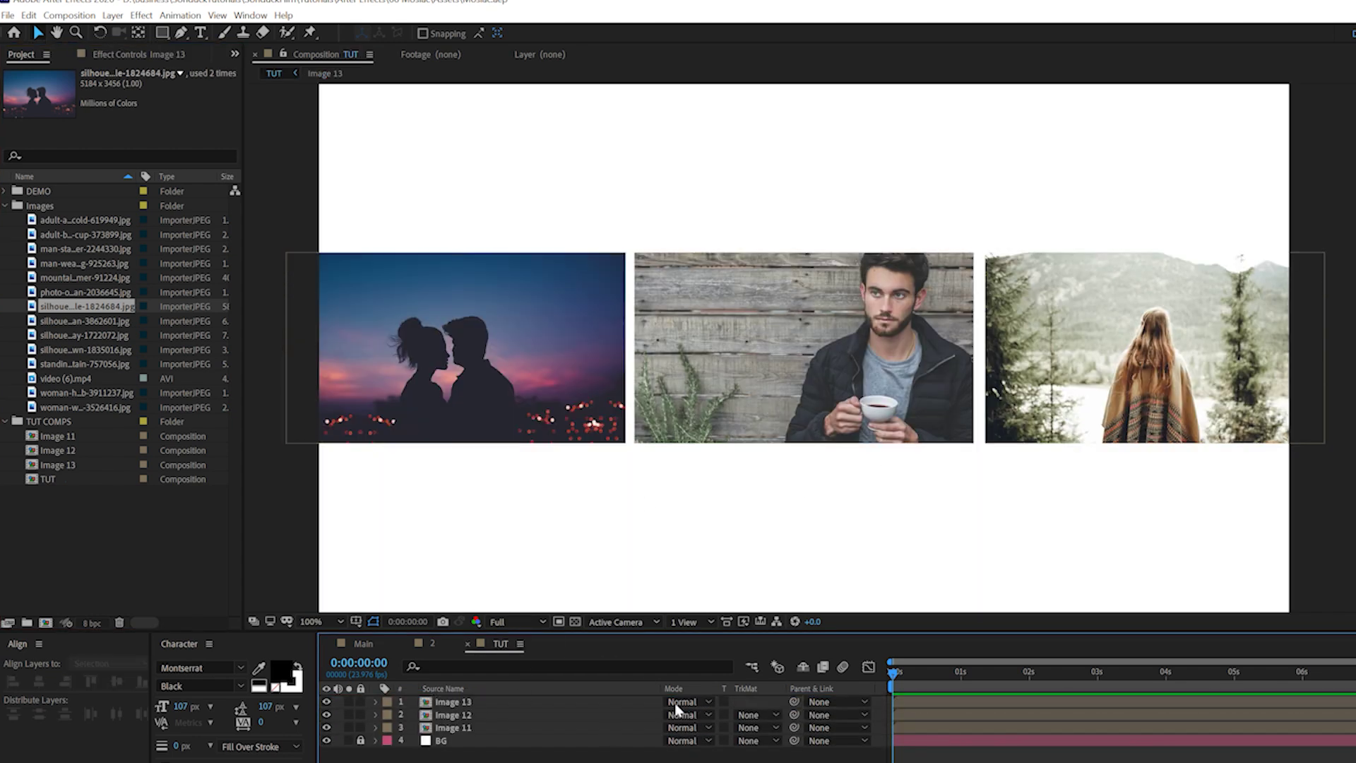
# Step: Duplicate the row of three tiles and place the copy above it with a narrow gap, shifted slightly left
pyautogui.keyDown('shift'); pyautogui.click(456, 729); pyautogui.keyUp('shift')
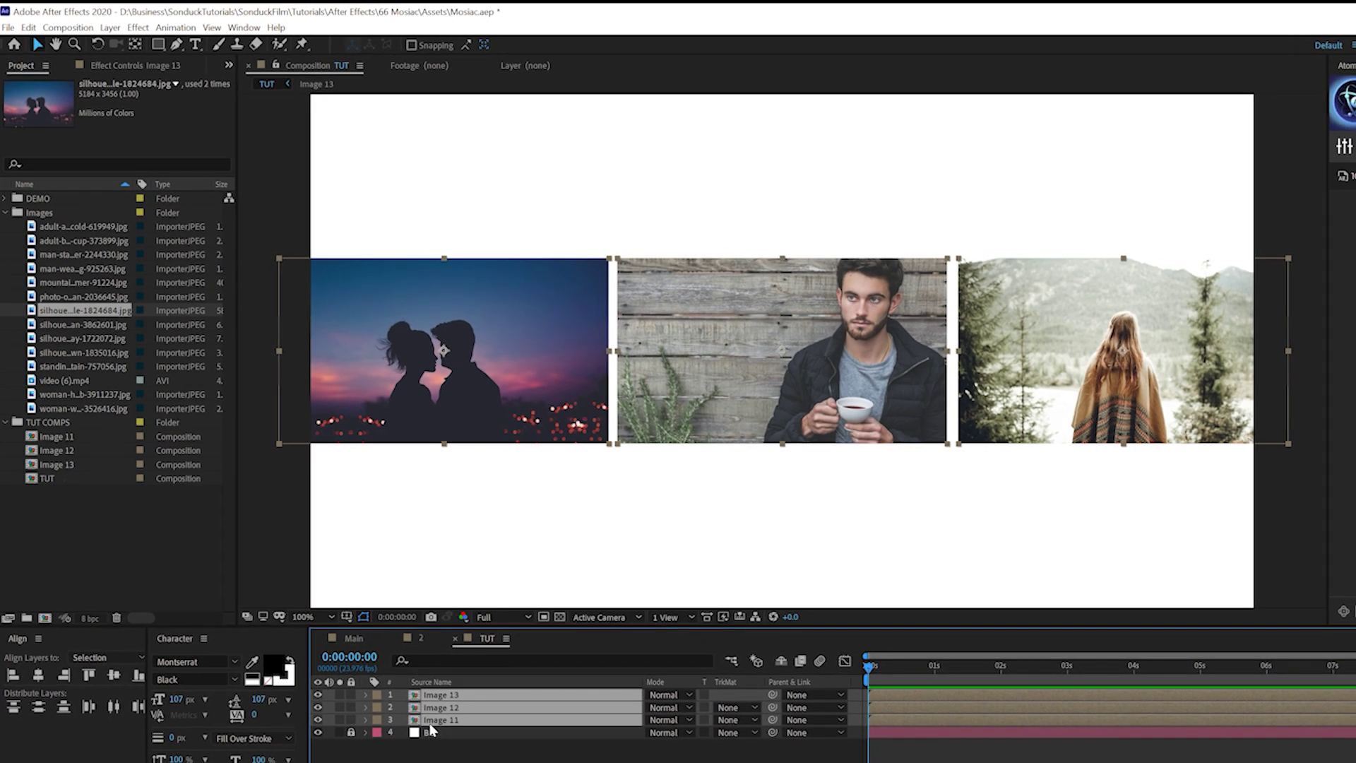
pyautogui.hotkey('ctrl', 'd')
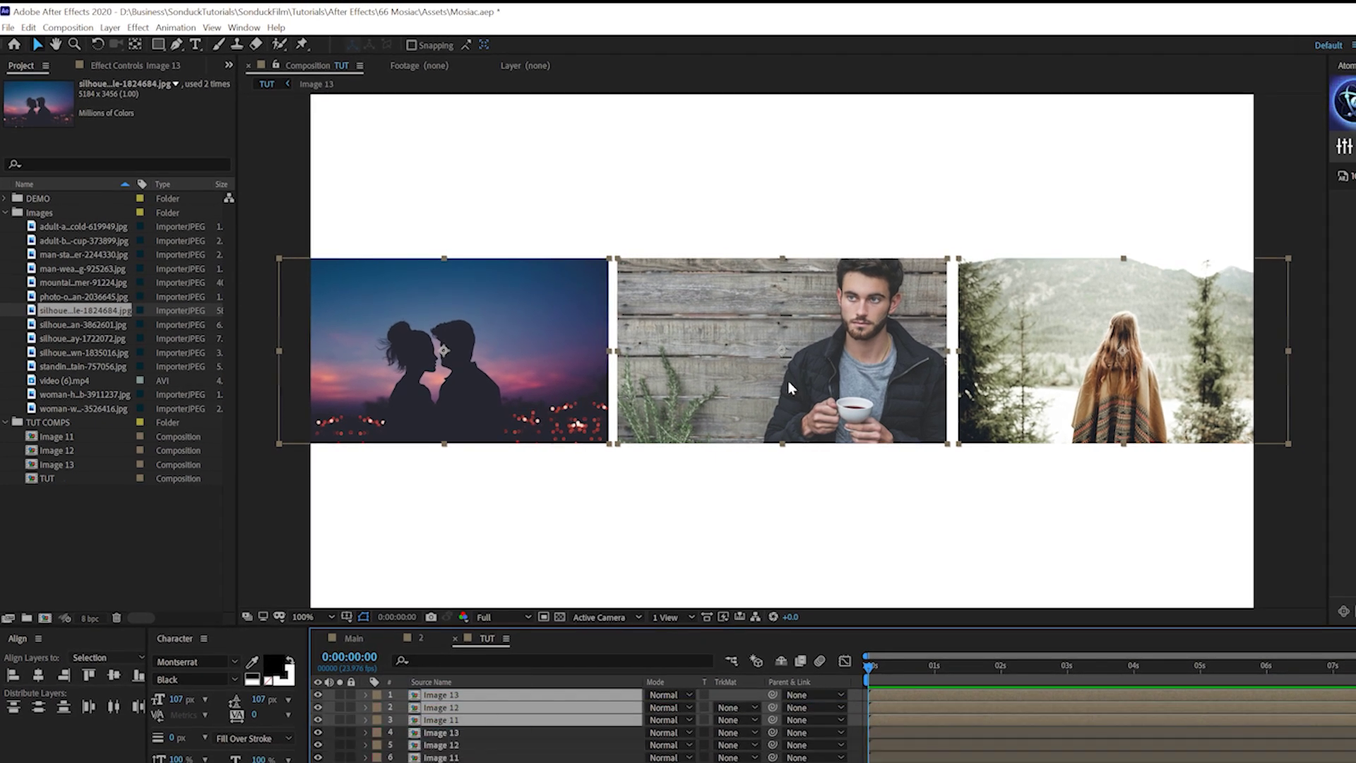
pyautogui.moveTo(771, 362); pyautogui.dragTo(753, 167)
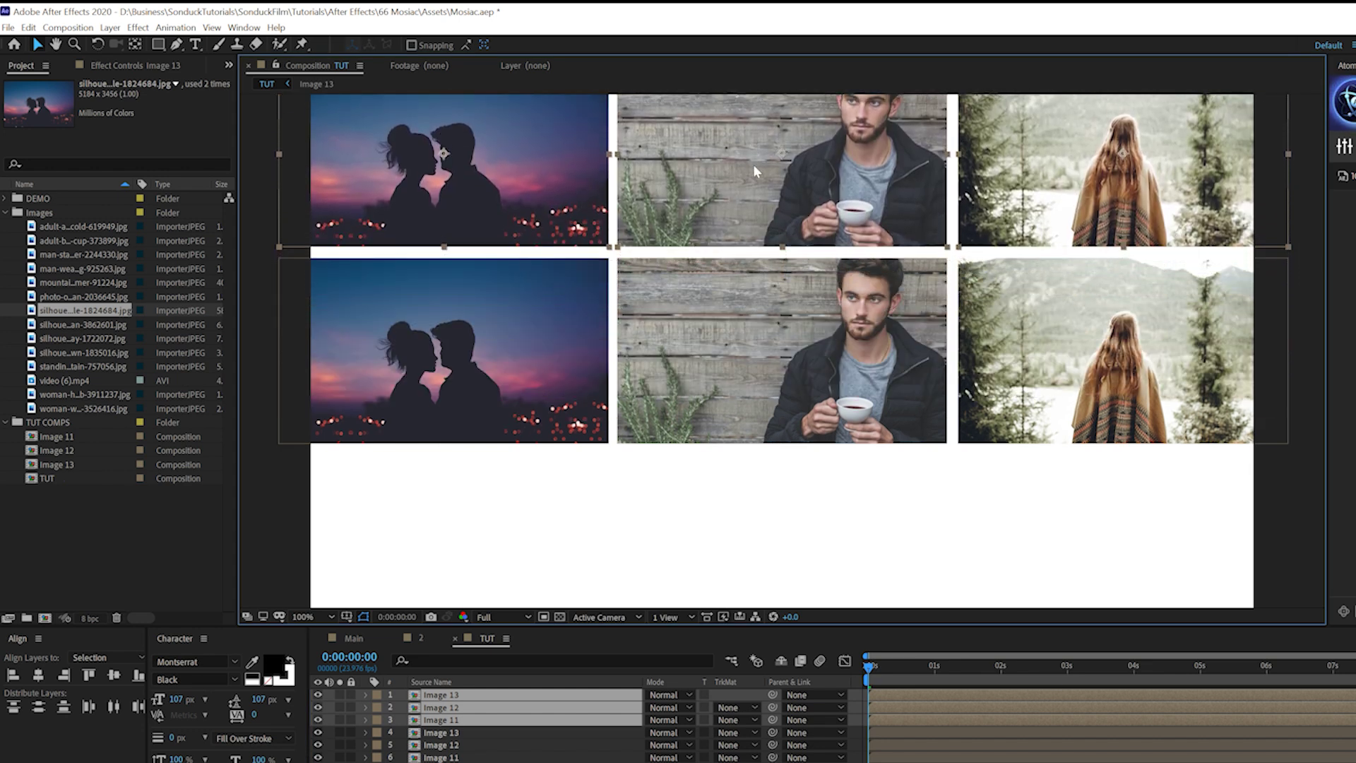
pyautogui.scroll(-2, 753, 166)
pyautogui.moveTo(794, 260); pyautogui.dragTo(784, 259)
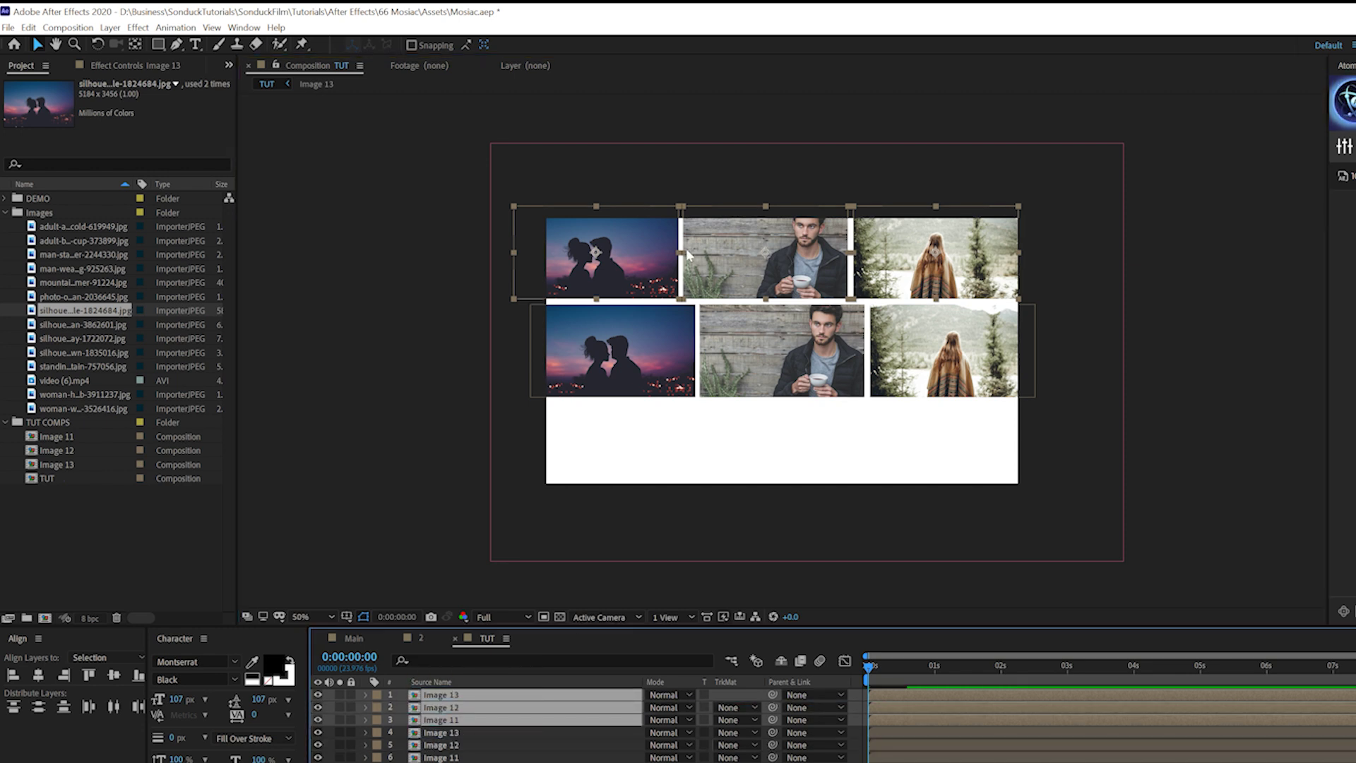
# Step: Place another copy of the three-tile row below the middle row with a narrow gap, shifted slightly right
pyautogui.moveTo(748, 262); pyautogui.dragTo(760, 435)
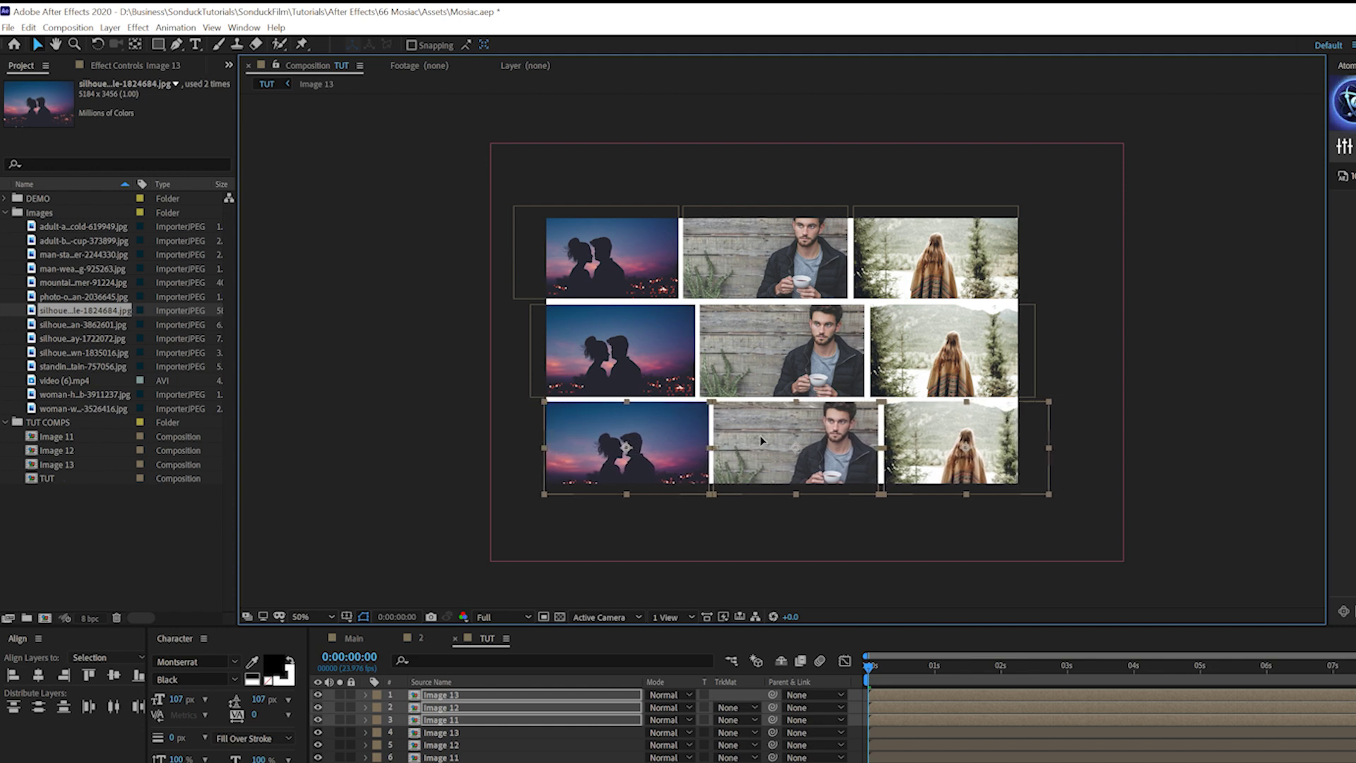
pyautogui.click(715, 511)
pyautogui.press('.')
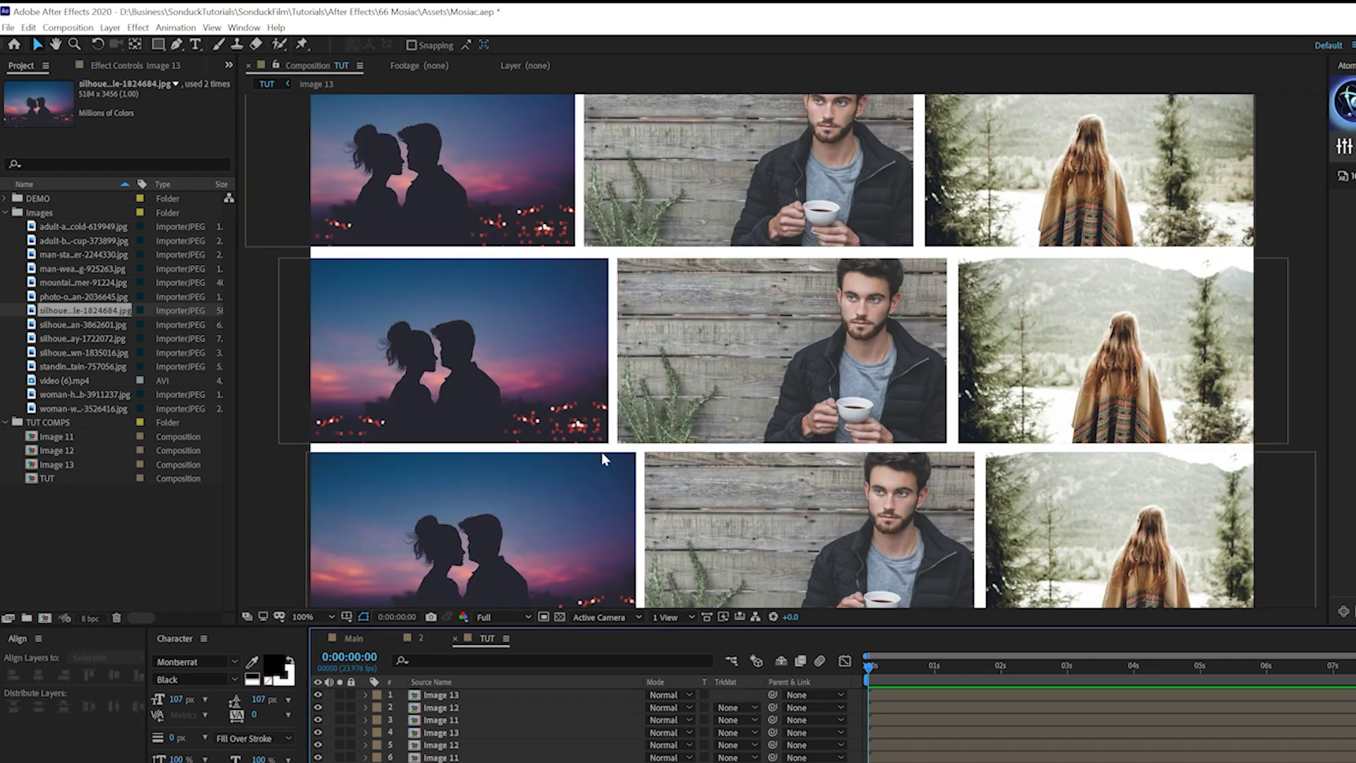
# Step: Duplicate the Image 13 composition three times and replace the upper row's centre tile with Image 14
pyautogui.click(450, 758)
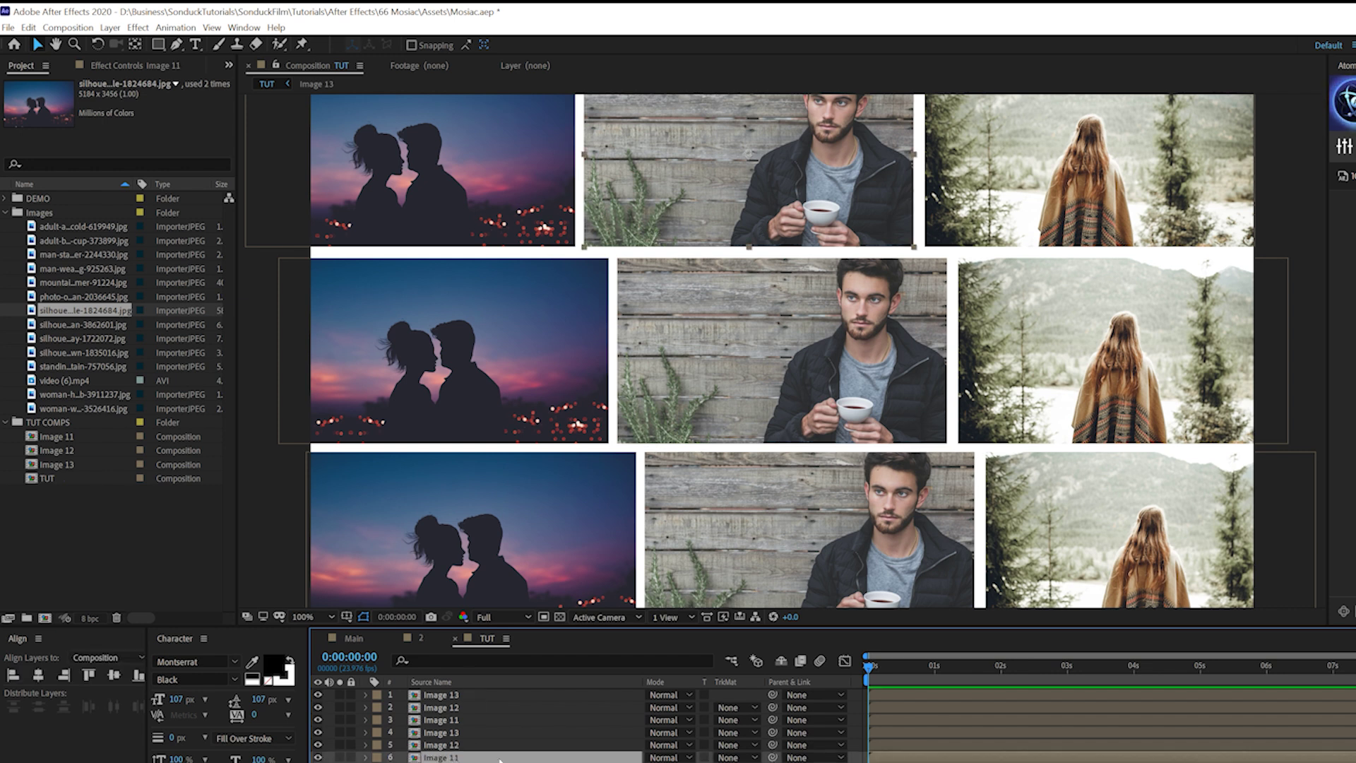
pyautogui.click(53, 463)
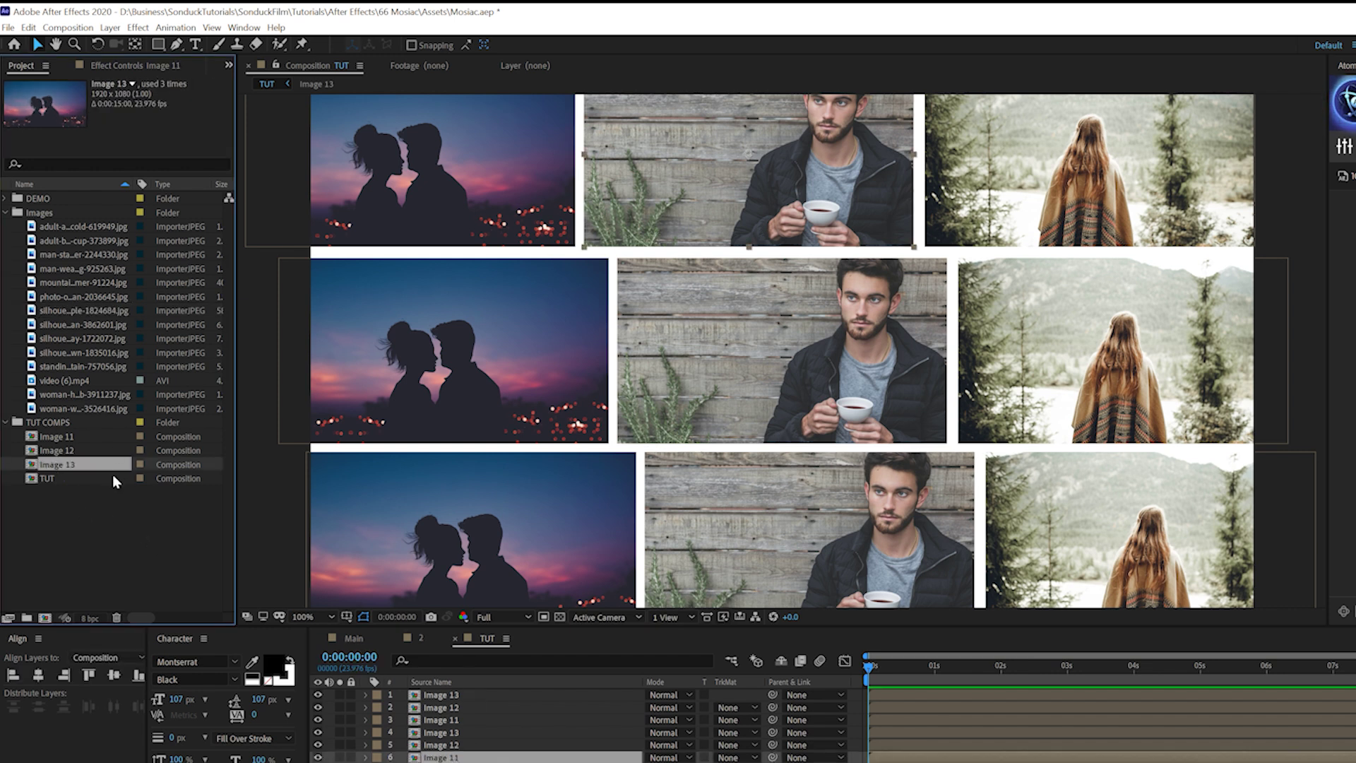
pyautogui.hotkey('ctrl', 'd')
pyautogui.hotkey('ctrl', 'd')
pyautogui.hotkey('ctrl', 'd')
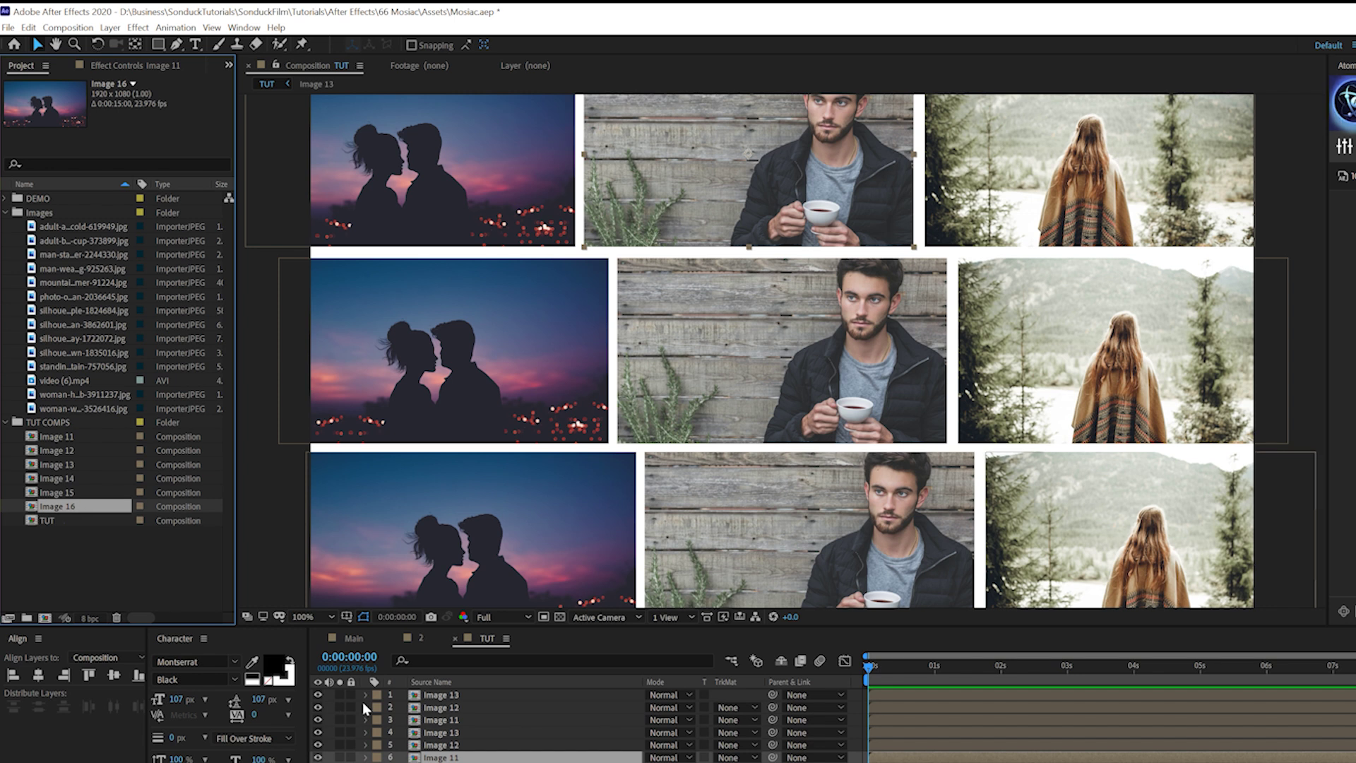
pyautogui.click(65, 483)
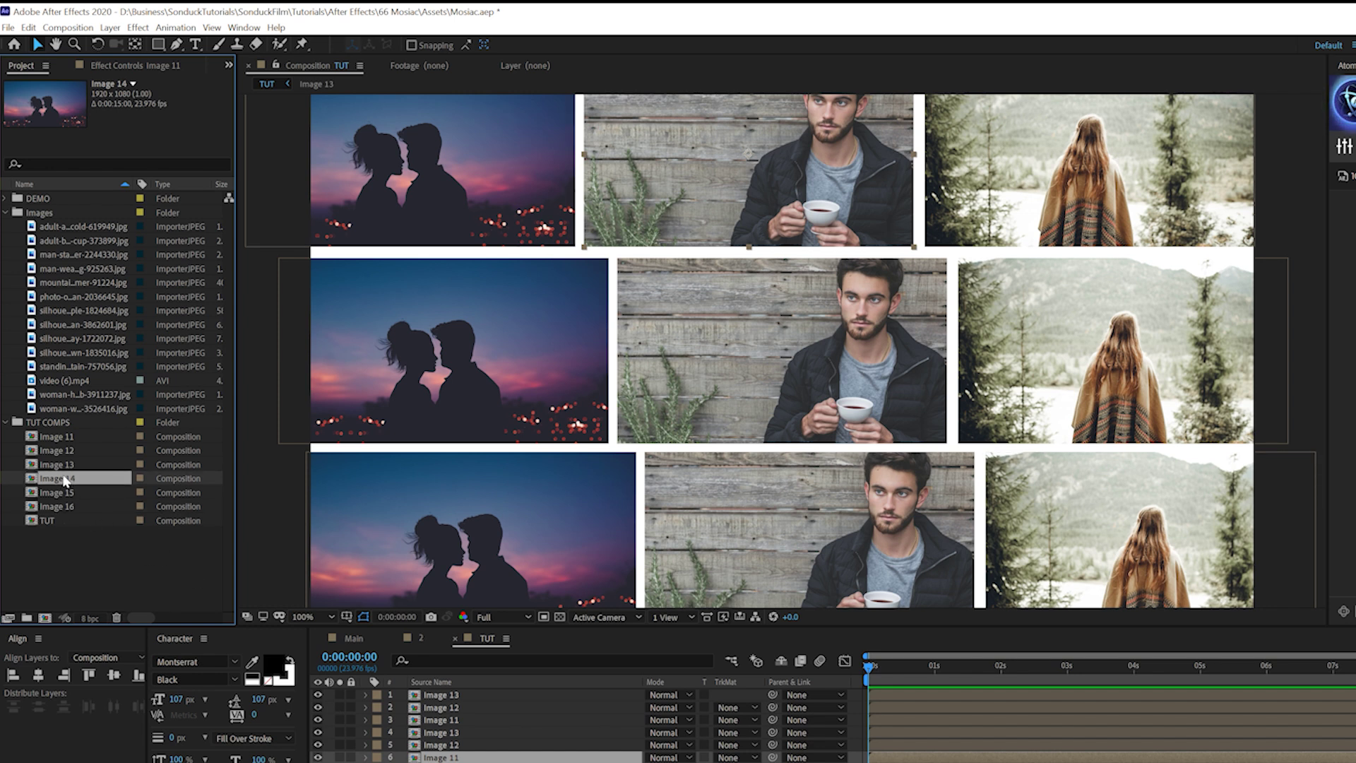
pyautogui.moveTo(456, 757); pyautogui.dragTo(456, 757)
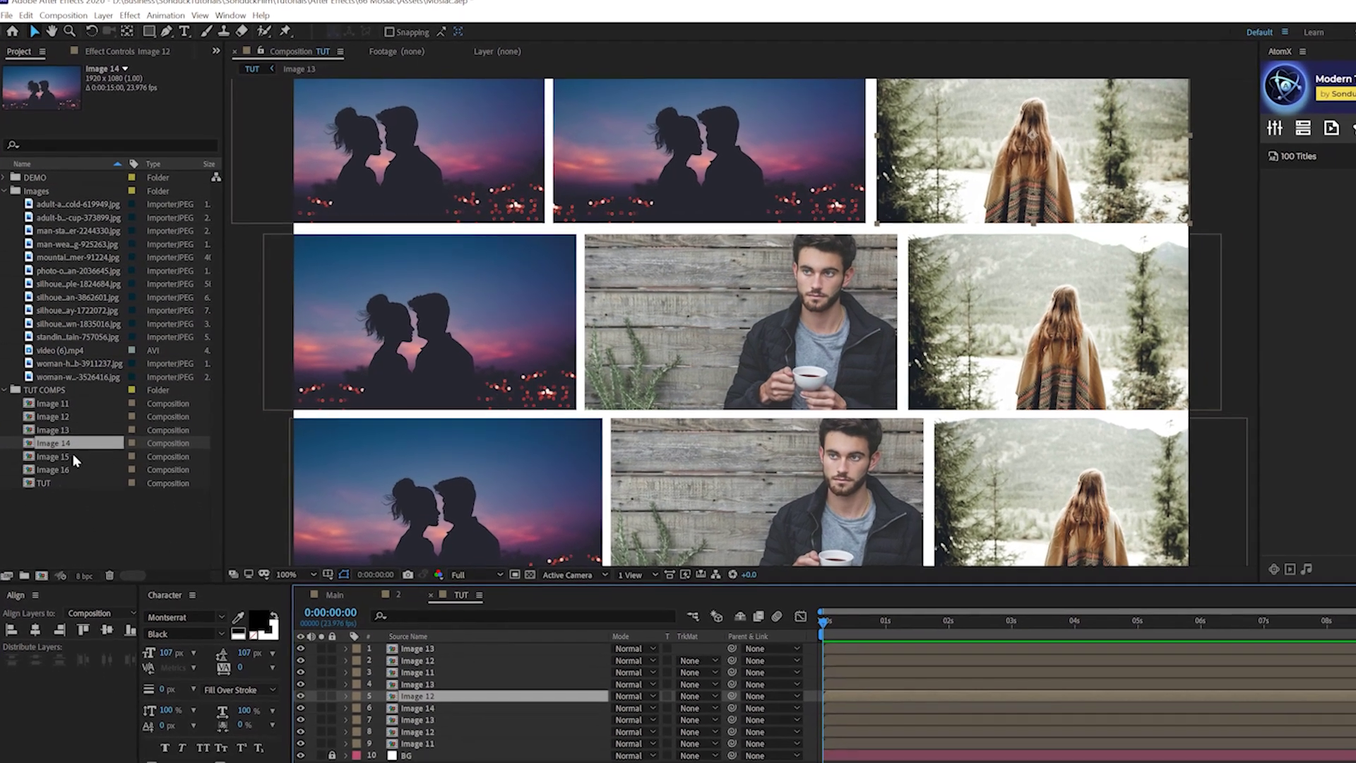
# Step: Replace the upper row's right-hand tile with Image 15 and its left-hand tile with Image 16
pyautogui.click(61, 495)
pyautogui.hotkey('ctrl', 'alt', '/')
pyautogui.hotkey('ctrl', 'Up')
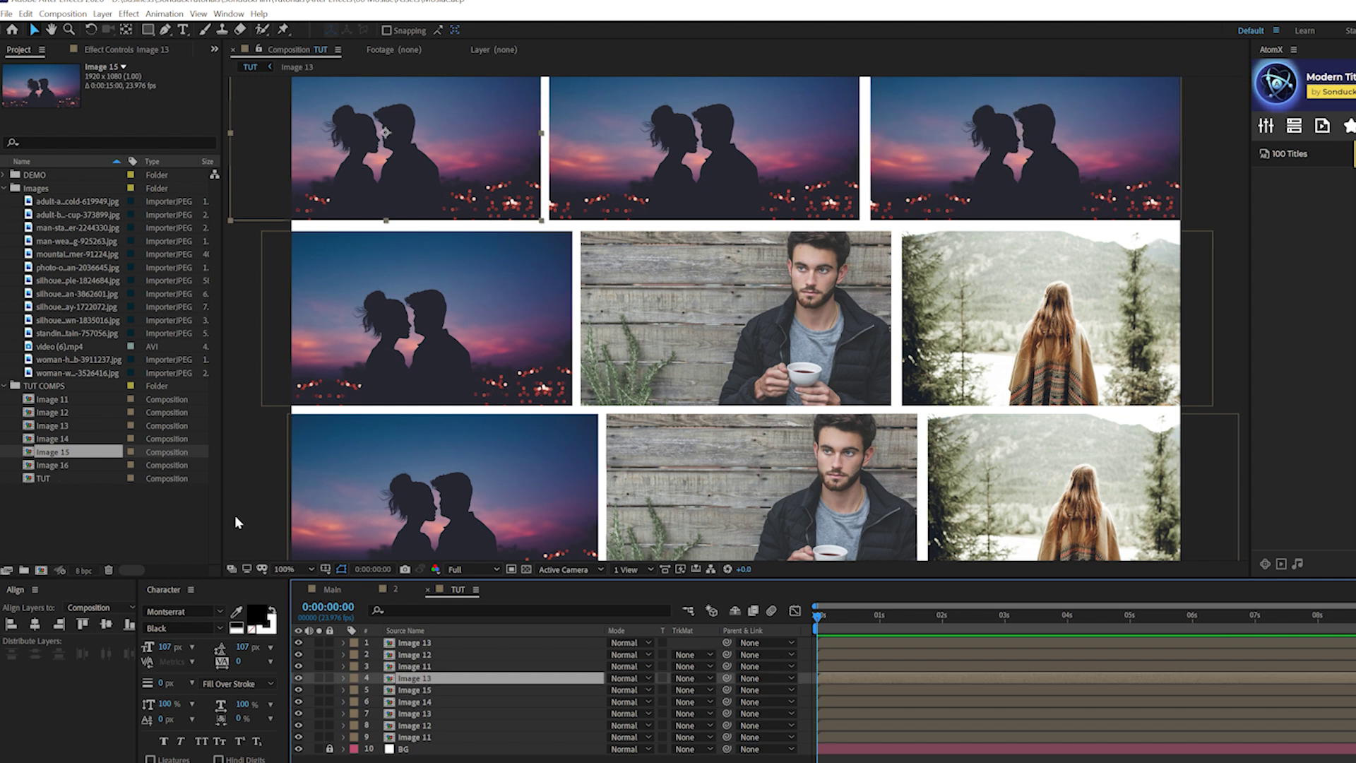
pyautogui.click(62, 465)
pyautogui.hotkey('ctrl', 'alt', '/')
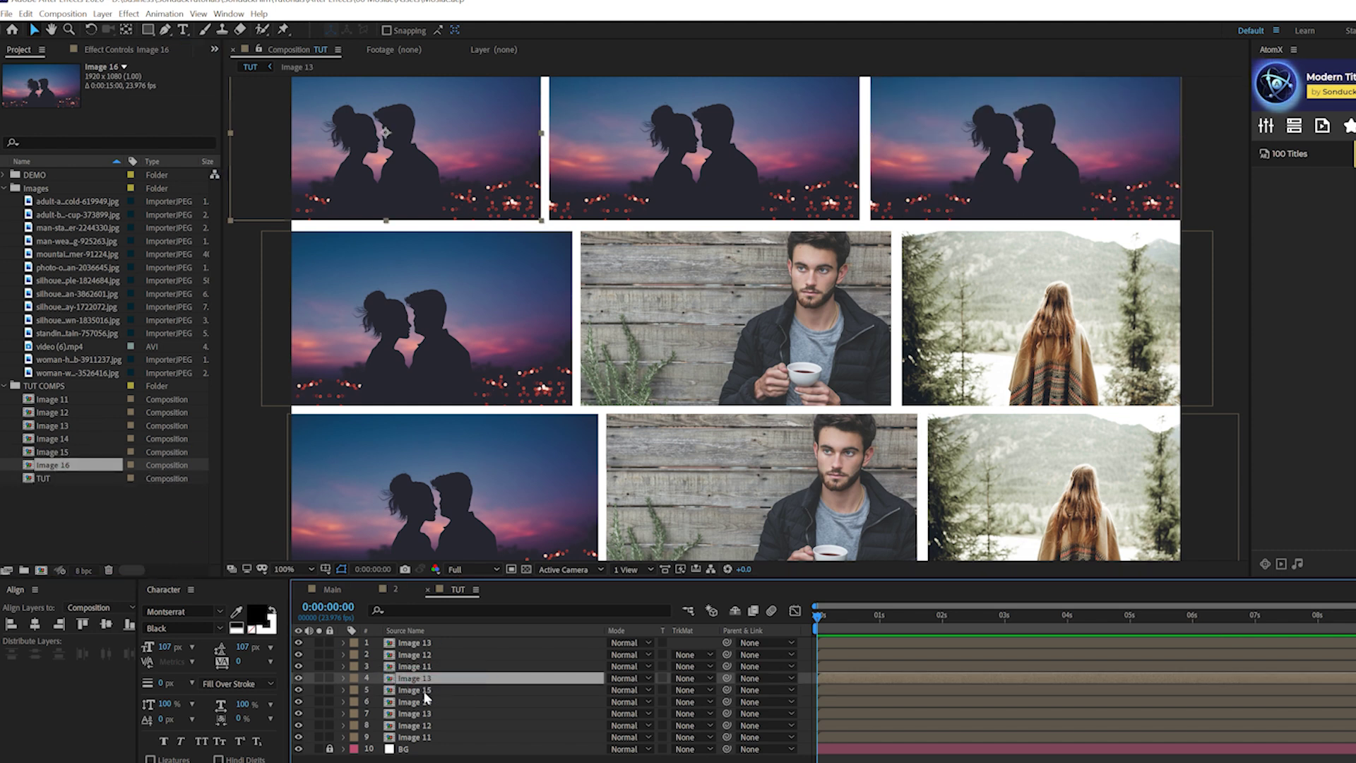
# Step: Give the Image 14 to Image 19 compositions a different photo each, using Image 17 to Image 19 for the lower row
pyautogui.click(420, 702)
pyautogui.doubleClick(420, 702)
pyautogui.click(50, 253)
pyautogui.press('Delete')
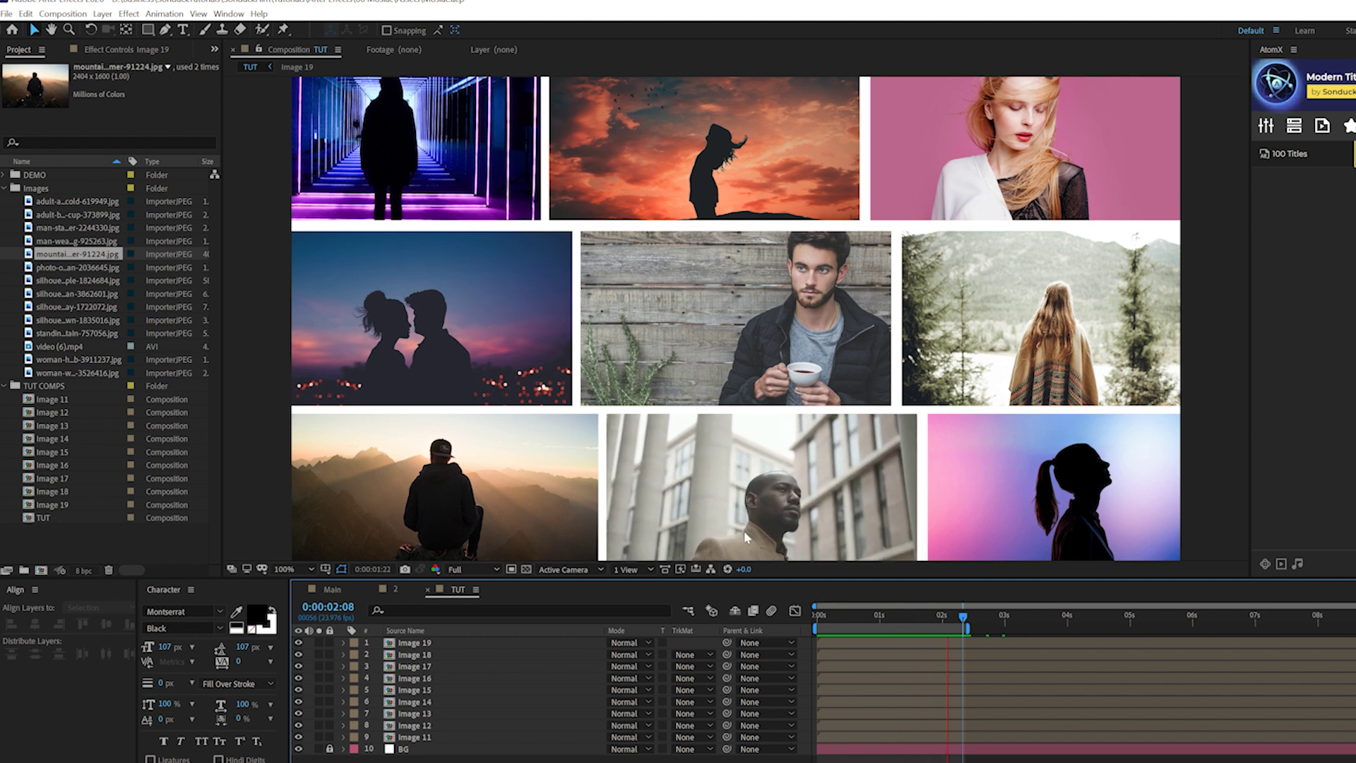
# Step: Stop the preview, look at the finished Main and 2 compositions for reference, and return to TUT
pyautogui.press('space')
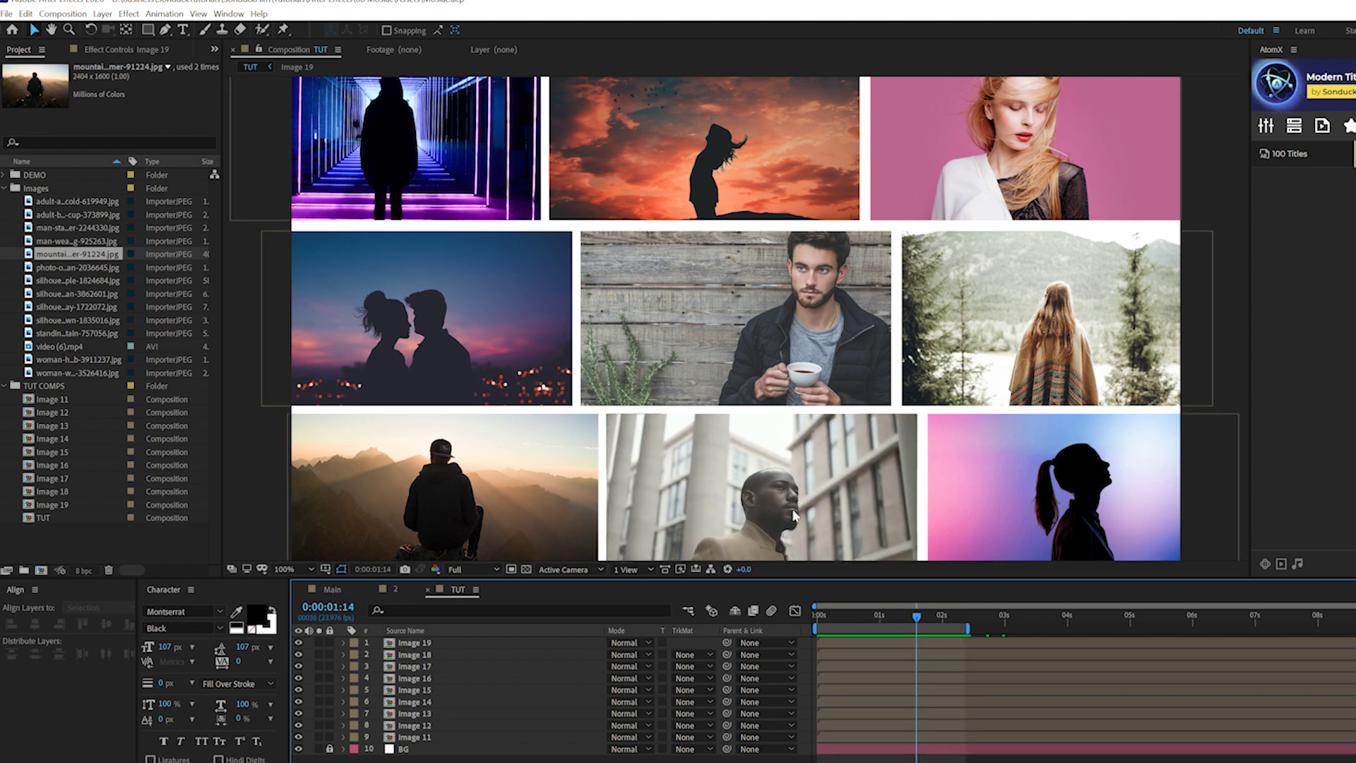
pyautogui.click(332, 589)
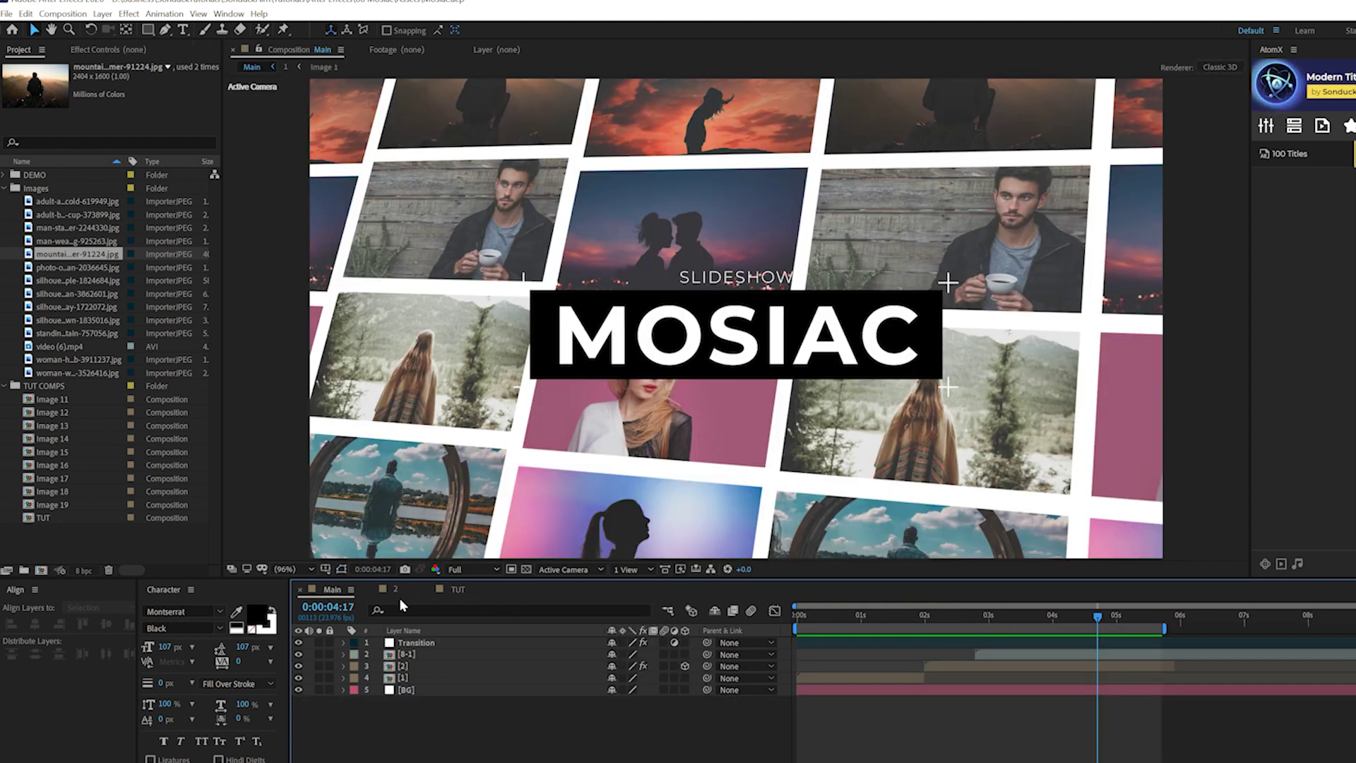
pyautogui.click(395, 590)
pyautogui.click(435, 590)
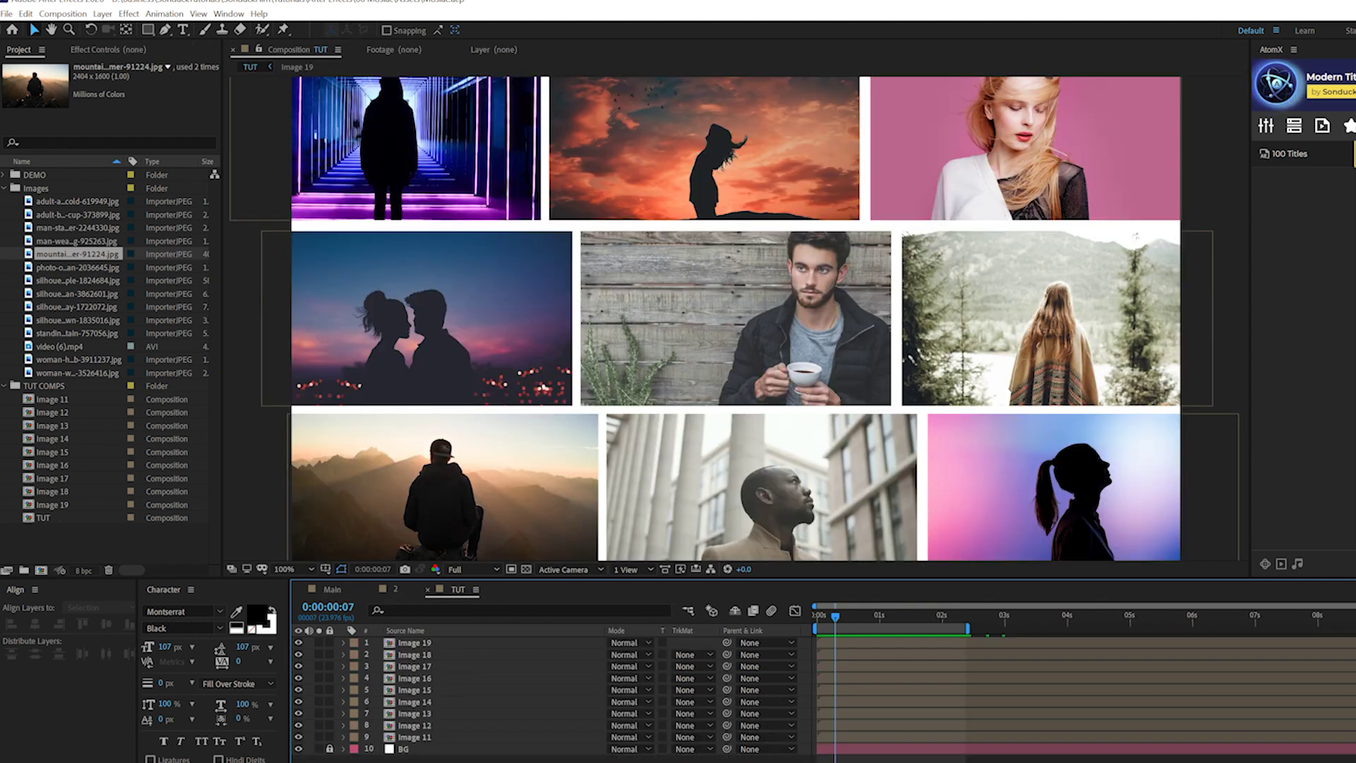
# Step: Add a null object and parent the upper row's Image 14, Image 15 and Image 16 layers to it
pyautogui.click(94, 16)
pyautogui.moveTo(106, 31)
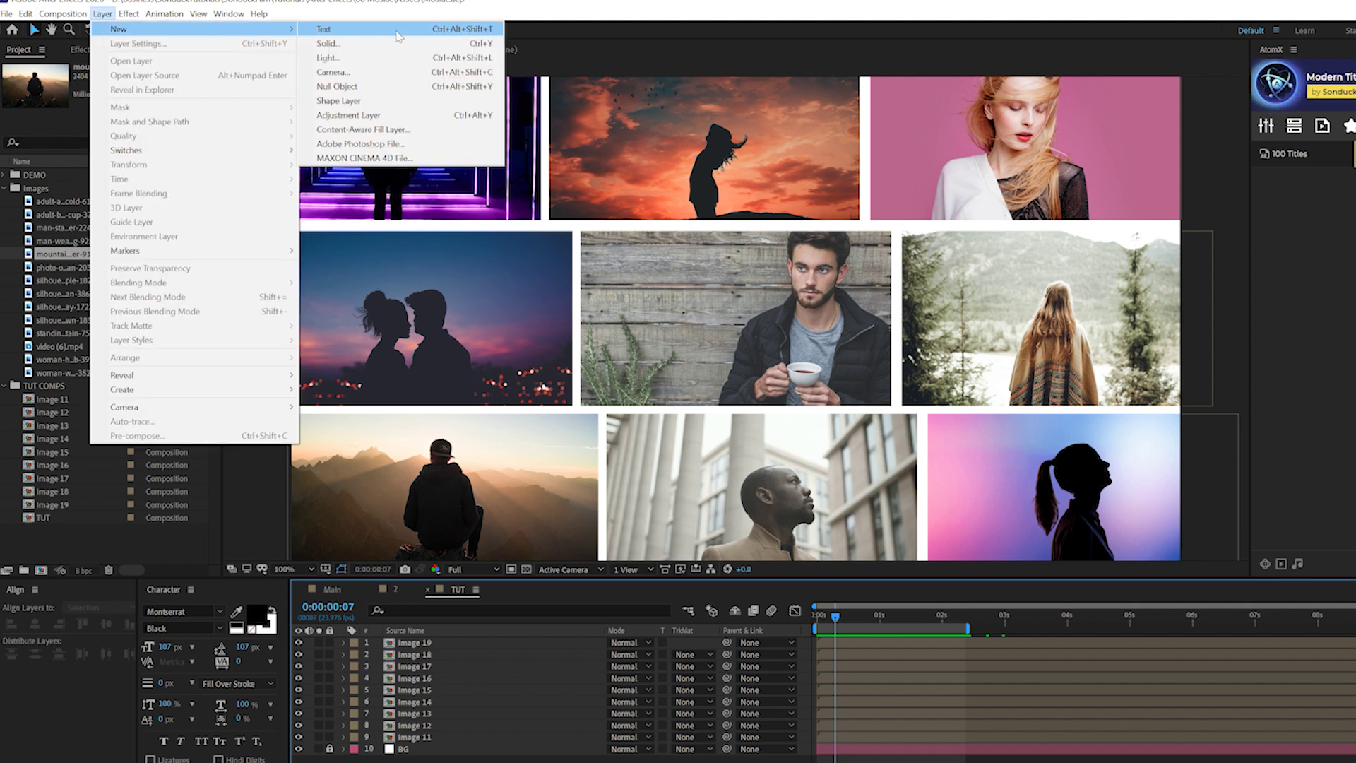
pyautogui.click(339, 86)
pyautogui.click(417, 713)
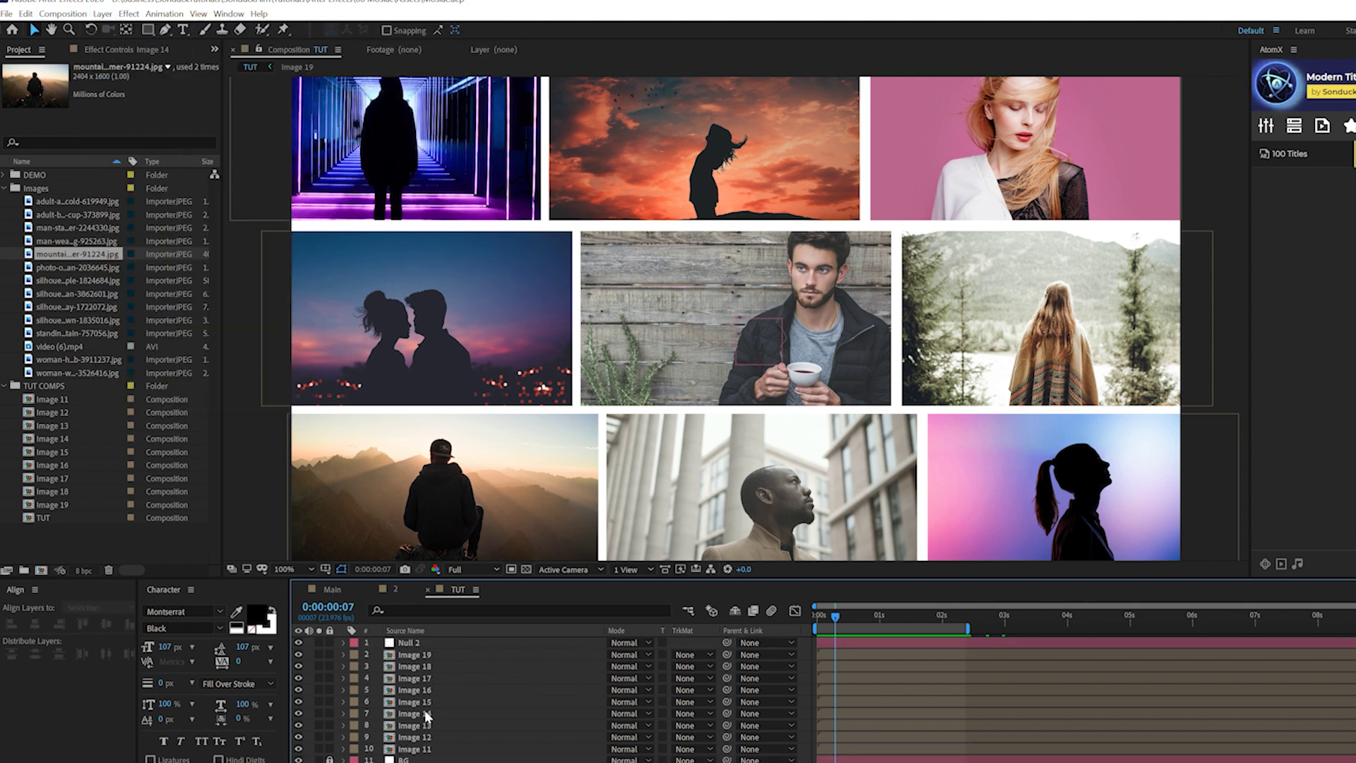
pyautogui.keyDown('shift'); pyautogui.click(425, 691); pyautogui.keyUp('shift')
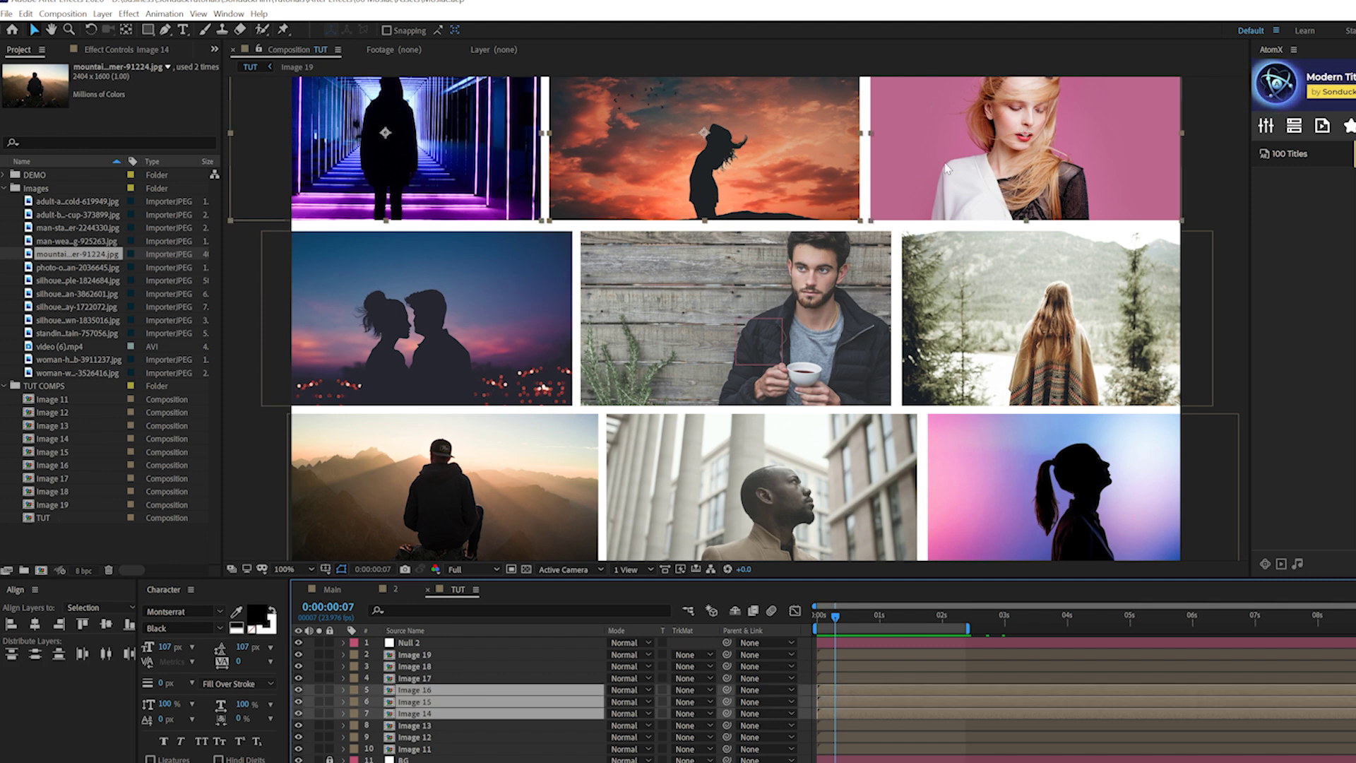
pyautogui.moveTo(726, 688); pyautogui.dragTo(437, 647)
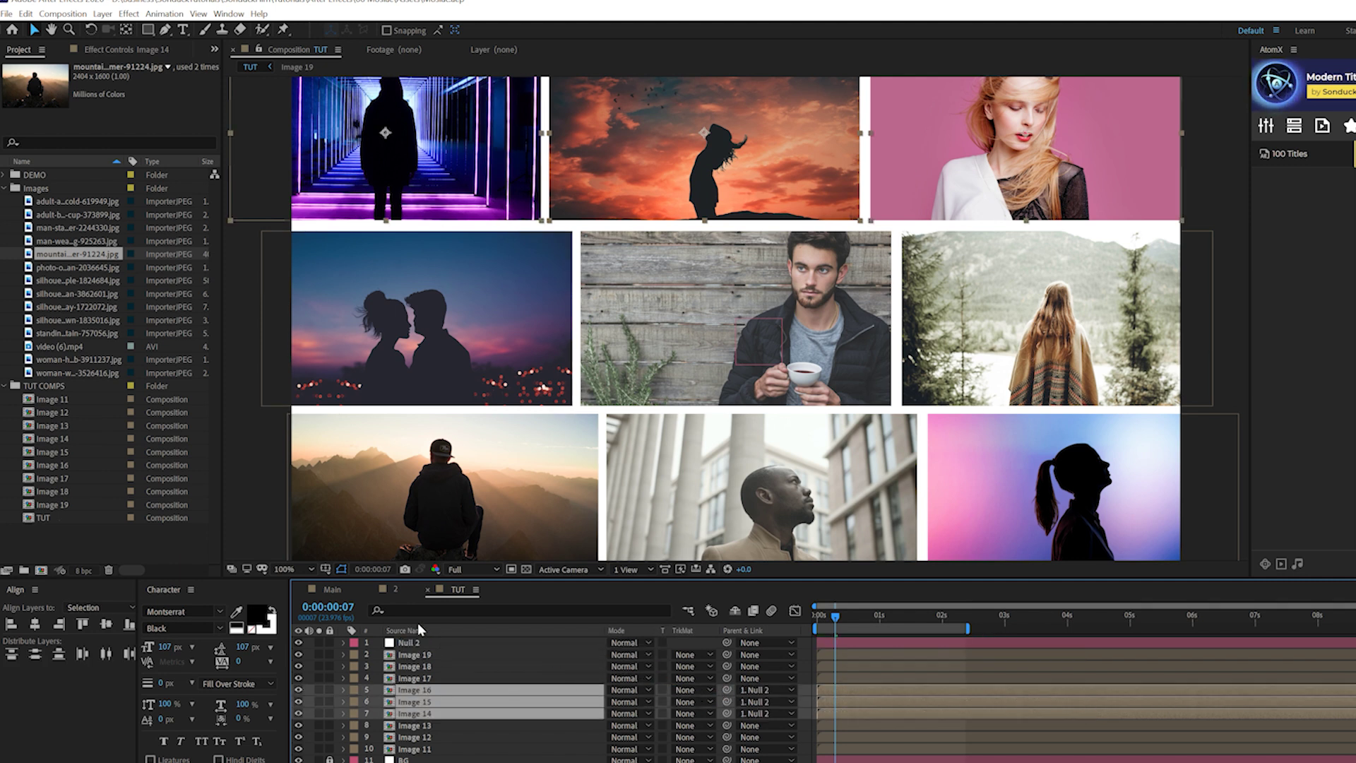
# Step: Keyframe the null's position at 0:00:00:00 and at 0:00:04:01, moved to the right at the second keyframe, and collapse its properties
pyautogui.click(413, 641)
pyautogui.moveTo(836, 614); pyautogui.dragTo(805, 613)
pyautogui.press('p')
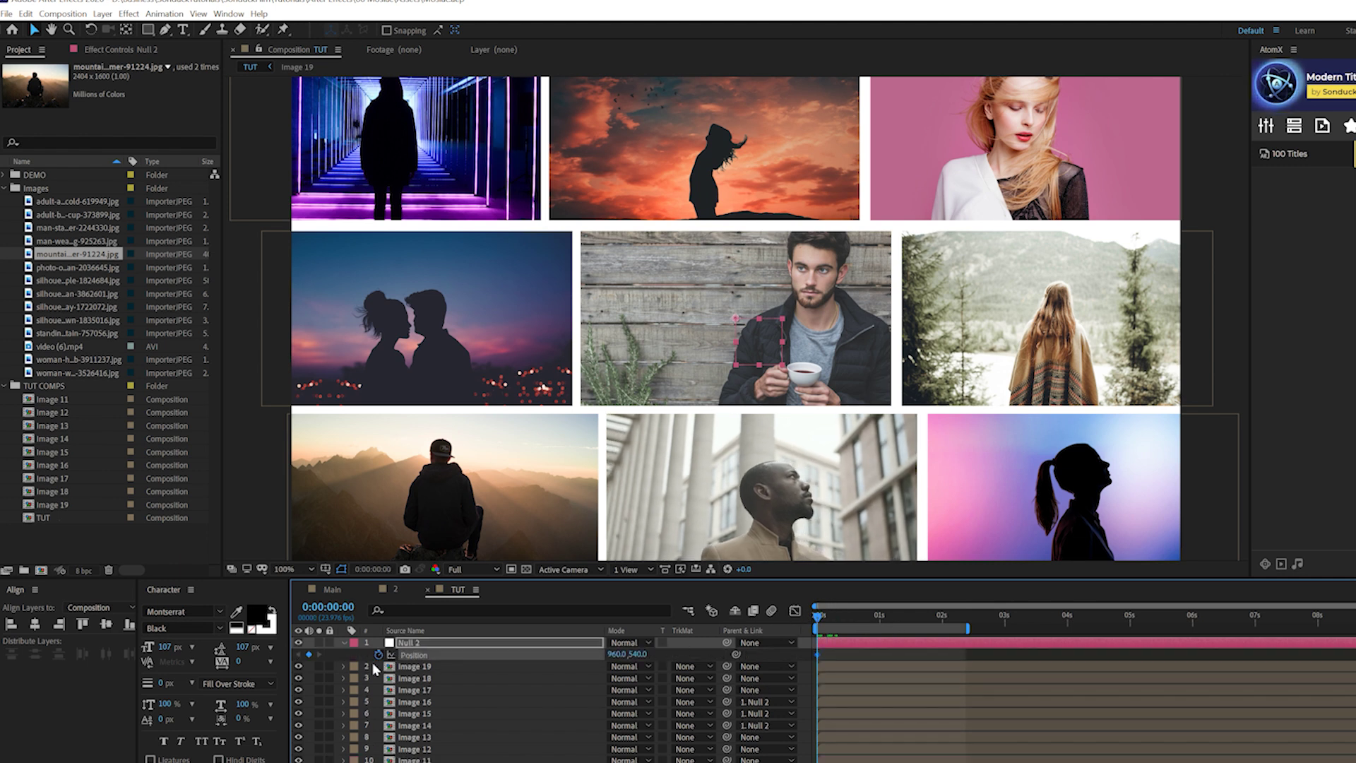
pyautogui.moveTo(890, 619); pyautogui.dragTo(1131, 641)
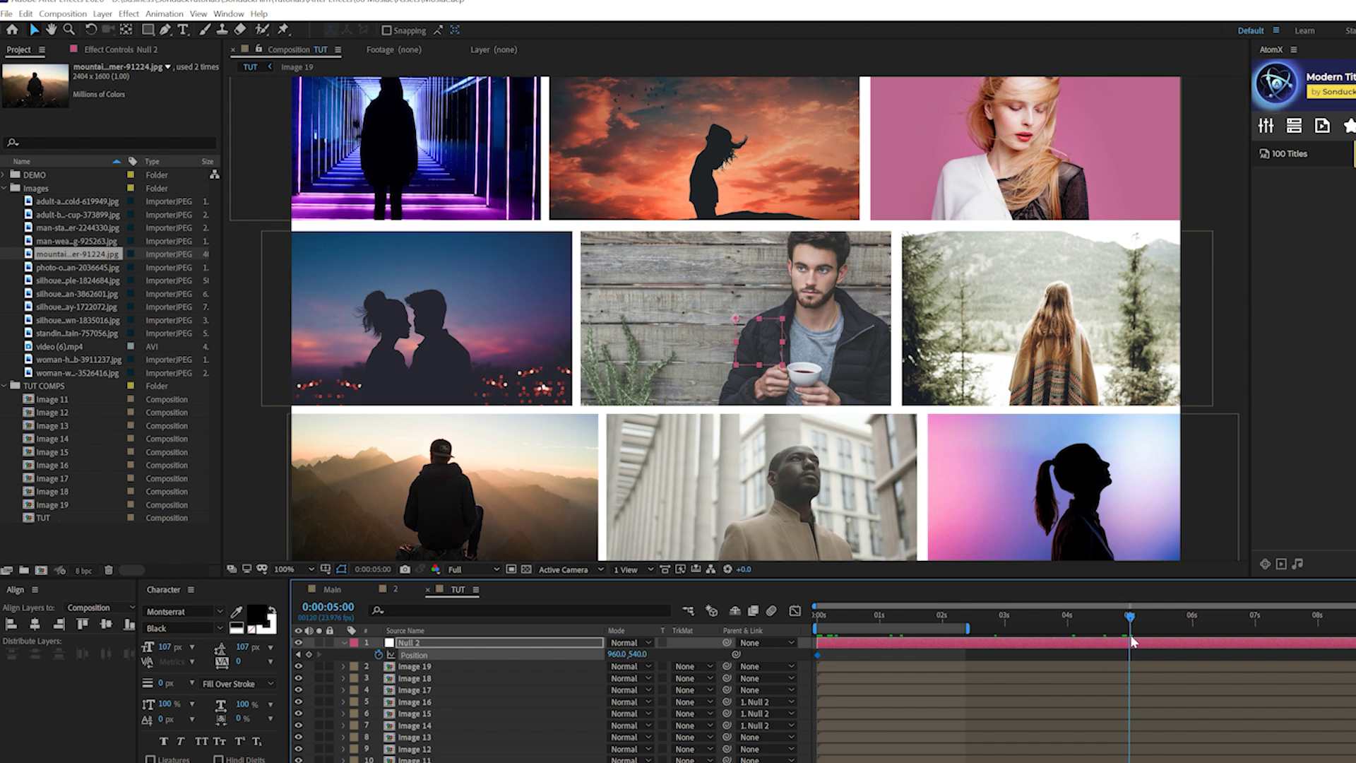
pyautogui.moveTo(1009, 622); pyautogui.dragTo(1071, 628)
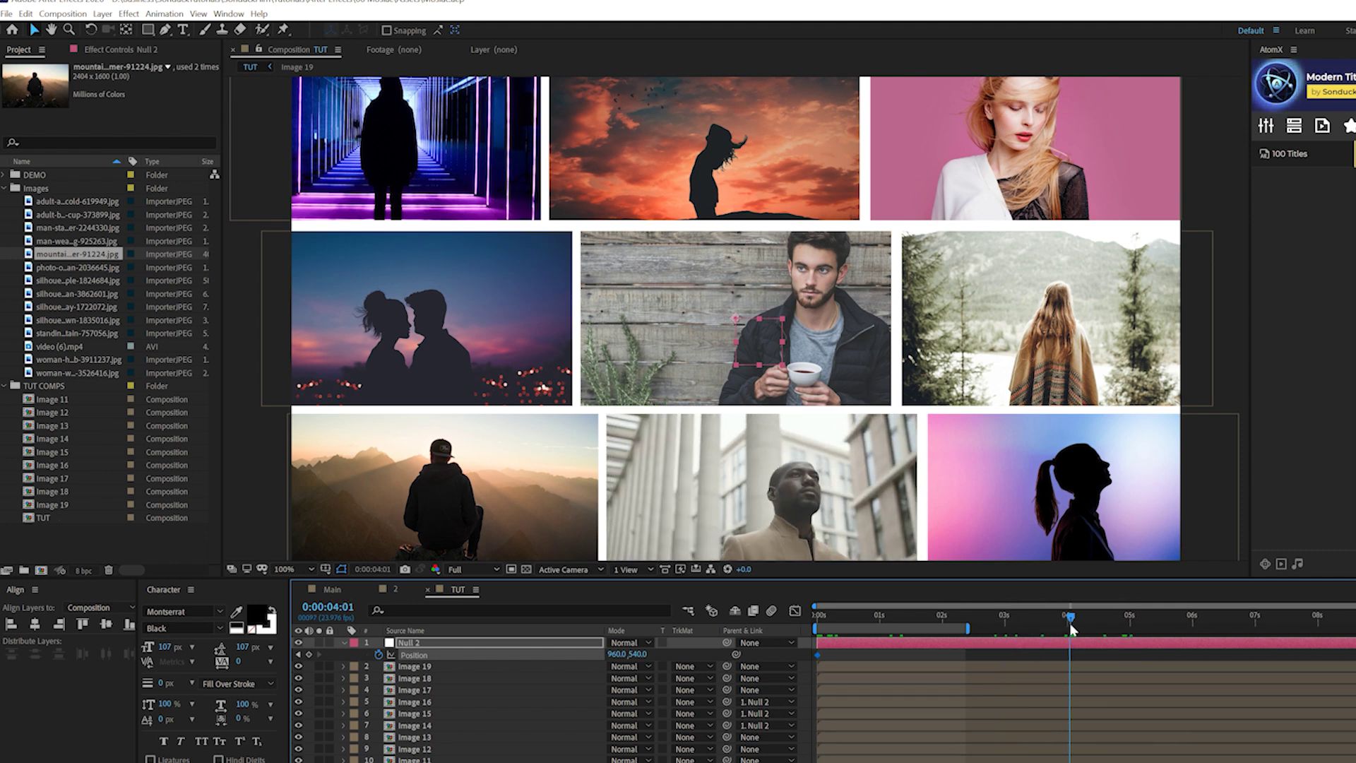
pyautogui.moveTo(609, 654); pyautogui.dragTo(705, 667)
pyautogui.moveTo(1015, 616); pyautogui.dragTo(912, 616)
pyautogui.press('Home')
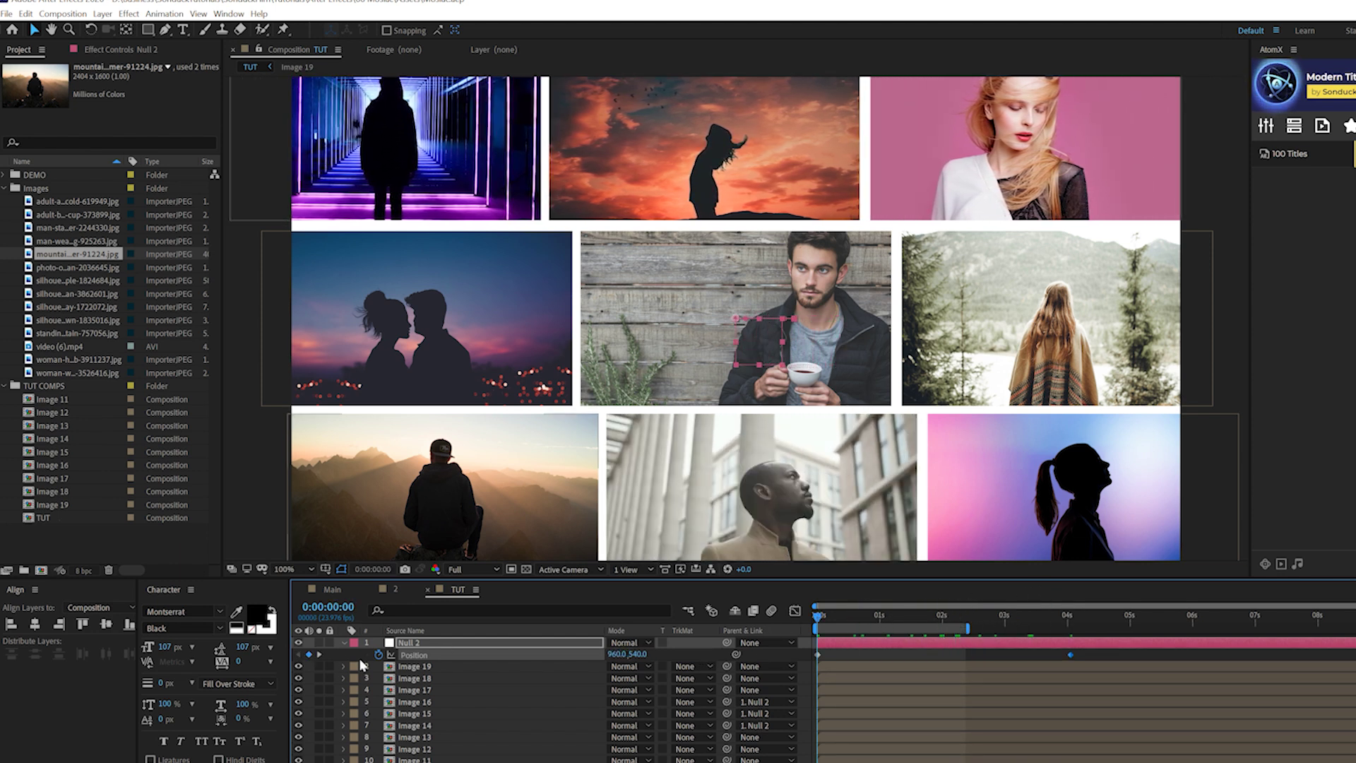
pyautogui.click(344, 642)
pyautogui.hotkey('ctrl', 'shift', 'a')
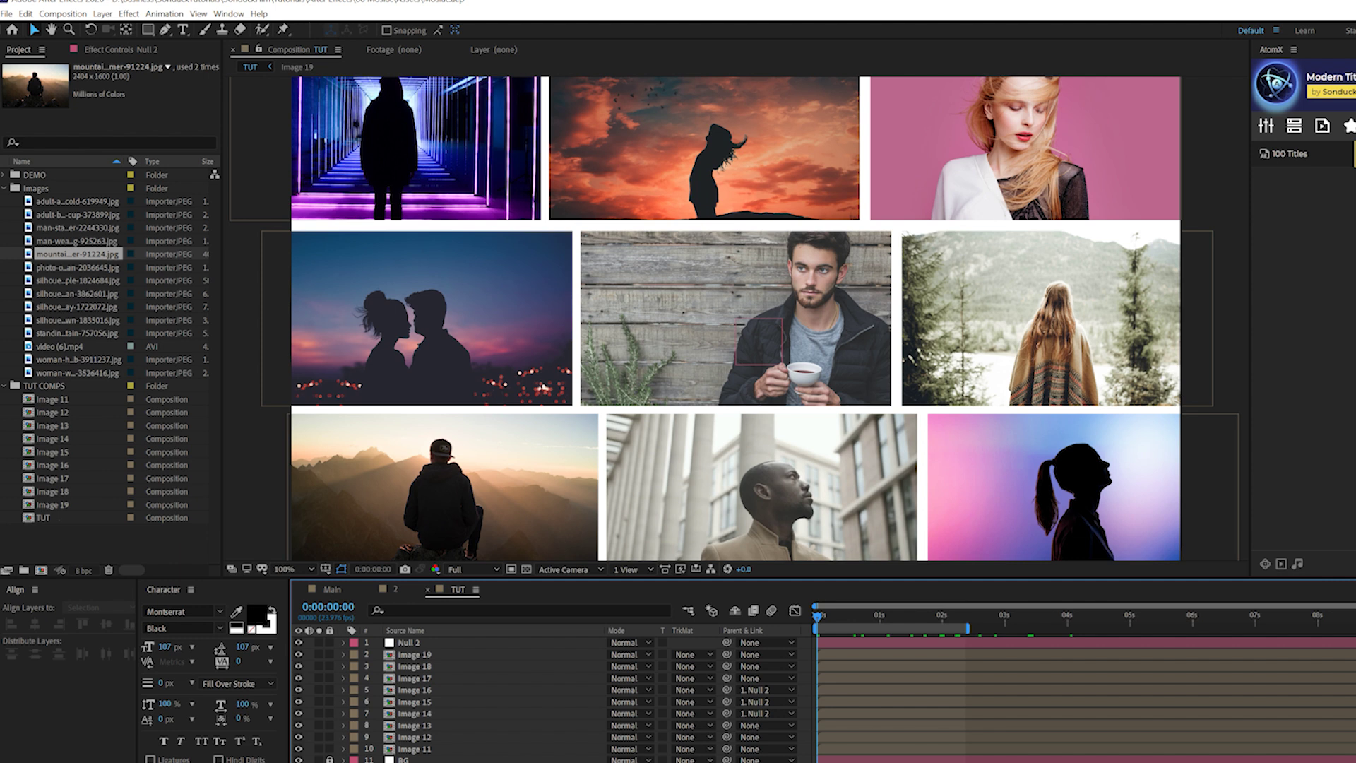
# Step: Add a second null object, parent the lower row's Image 17, Image 18 and Image 19 layers to it, and select the null
pyautogui.hotkey('ctrl', 'alt', 'shift', 'y')
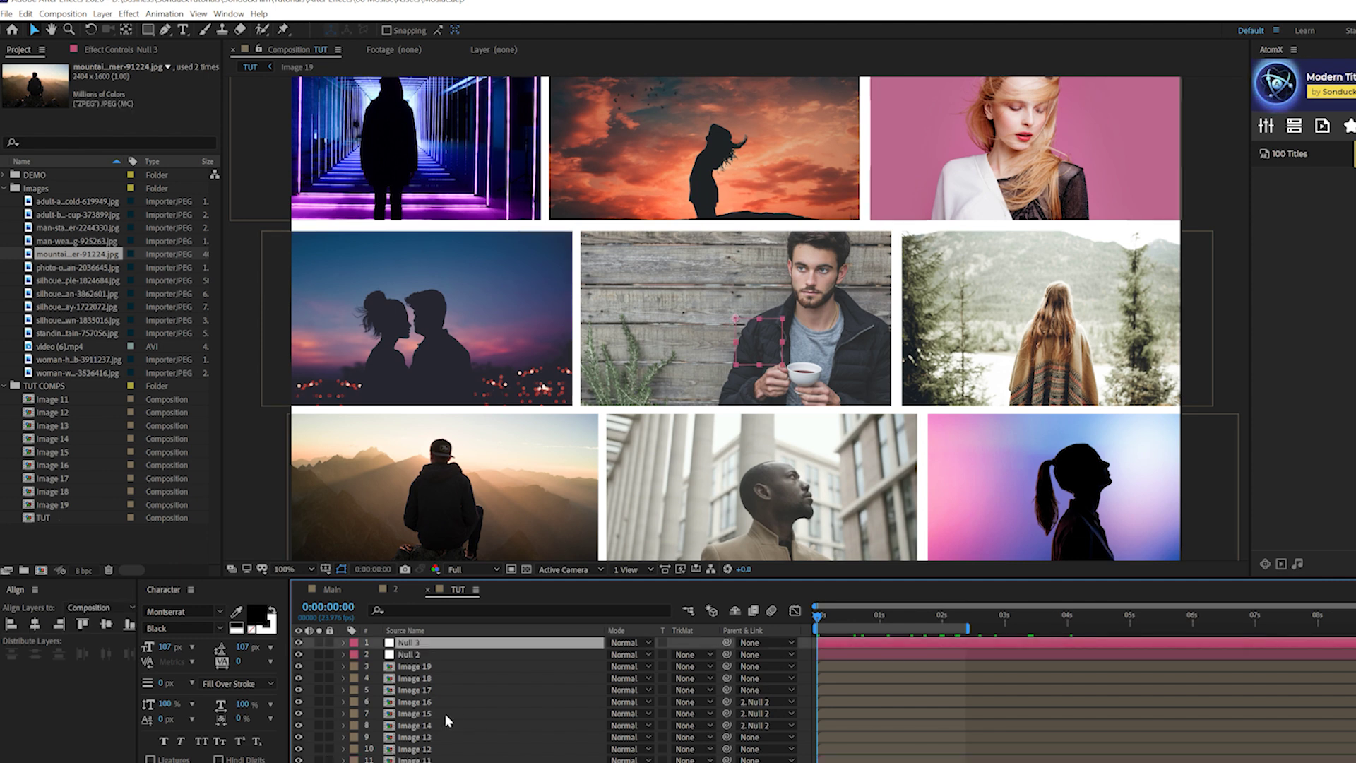
pyautogui.click(413, 666)
pyautogui.keyDown('shift'); pyautogui.click(419, 690); pyautogui.keyUp('shift')
pyautogui.moveTo(727, 667); pyautogui.dragTo(415, 643)
pyautogui.click(416, 645)
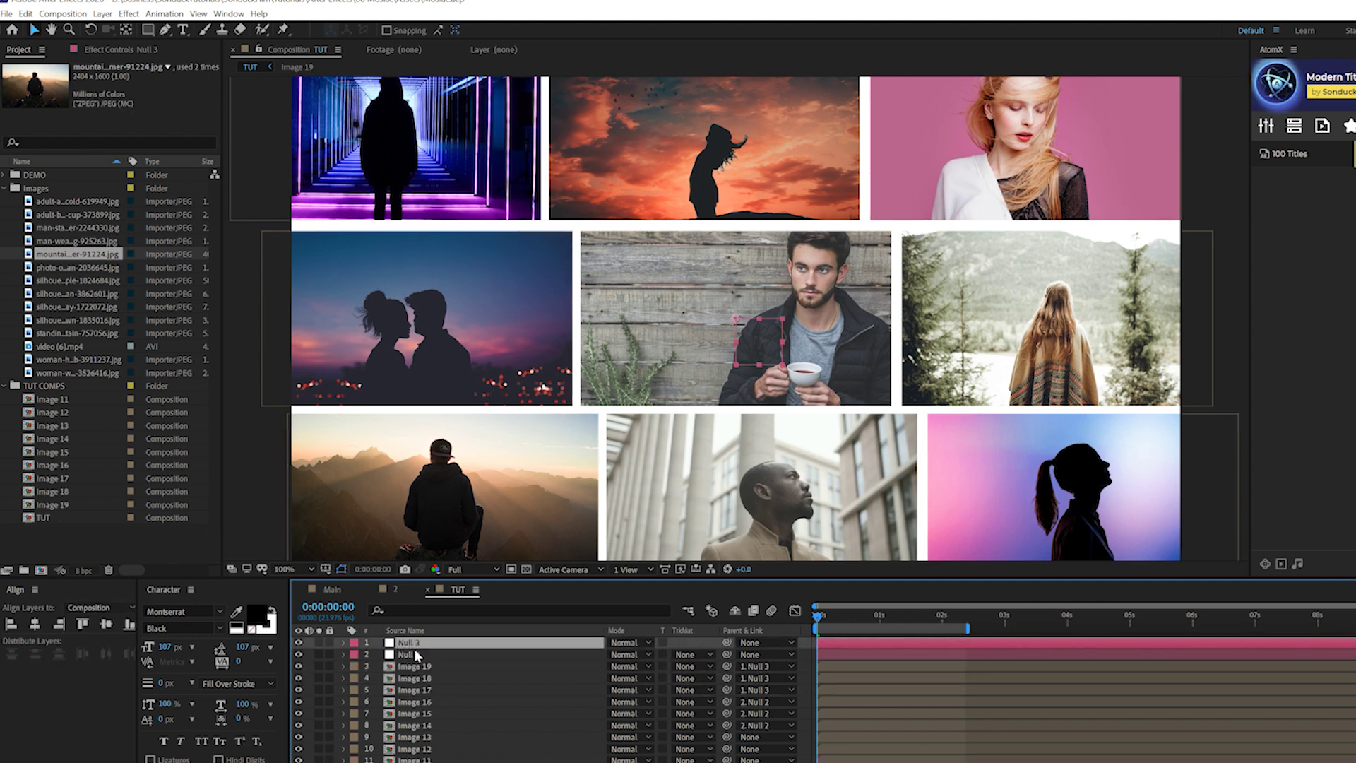
# Step: Keyframe the lower row's null position at 0:00:00:00 and about four seconds, moved to the left at the second keyframe, and preview the motion
pyautogui.press('p')
pyautogui.moveTo(892, 611); pyautogui.dragTo(1067, 611)
pyautogui.moveTo(626, 655); pyautogui.dragTo(551, 657)
pyautogui.press('space')
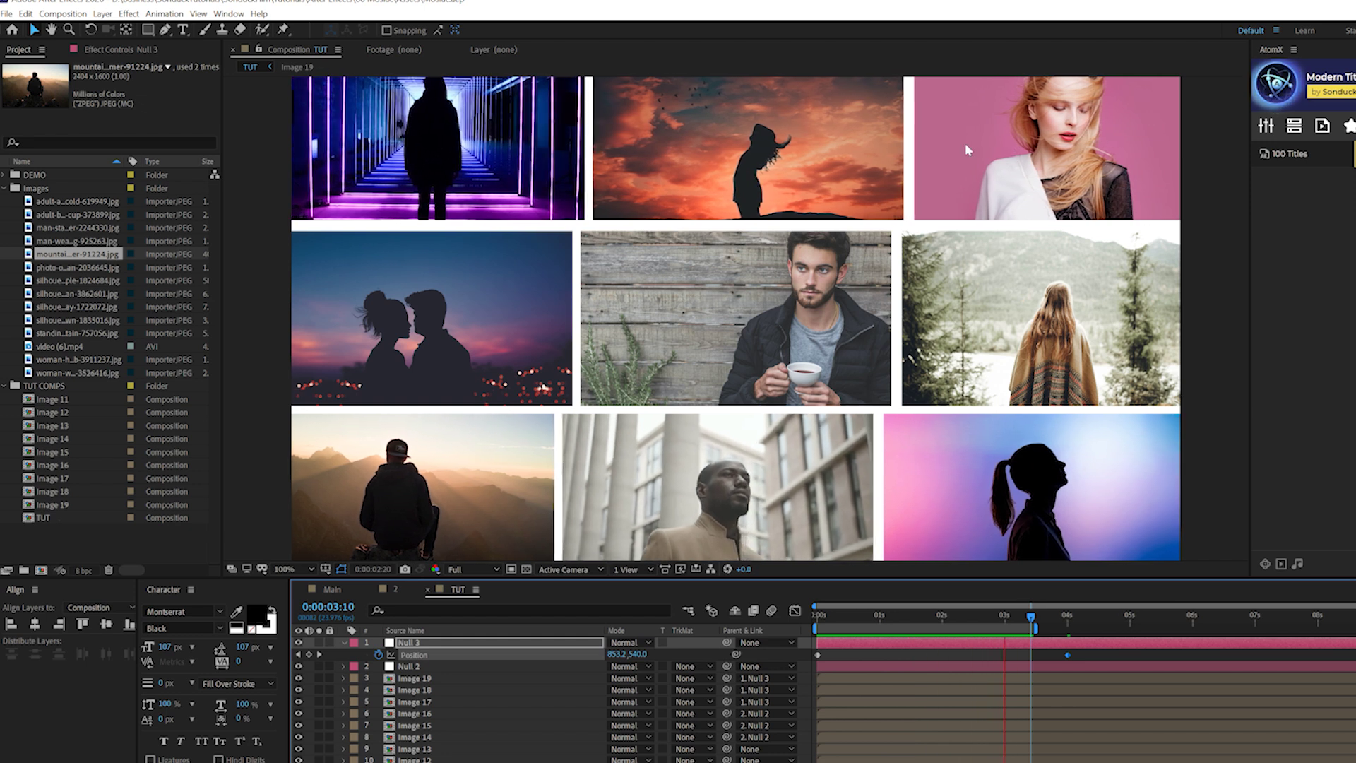
pyautogui.press(',')
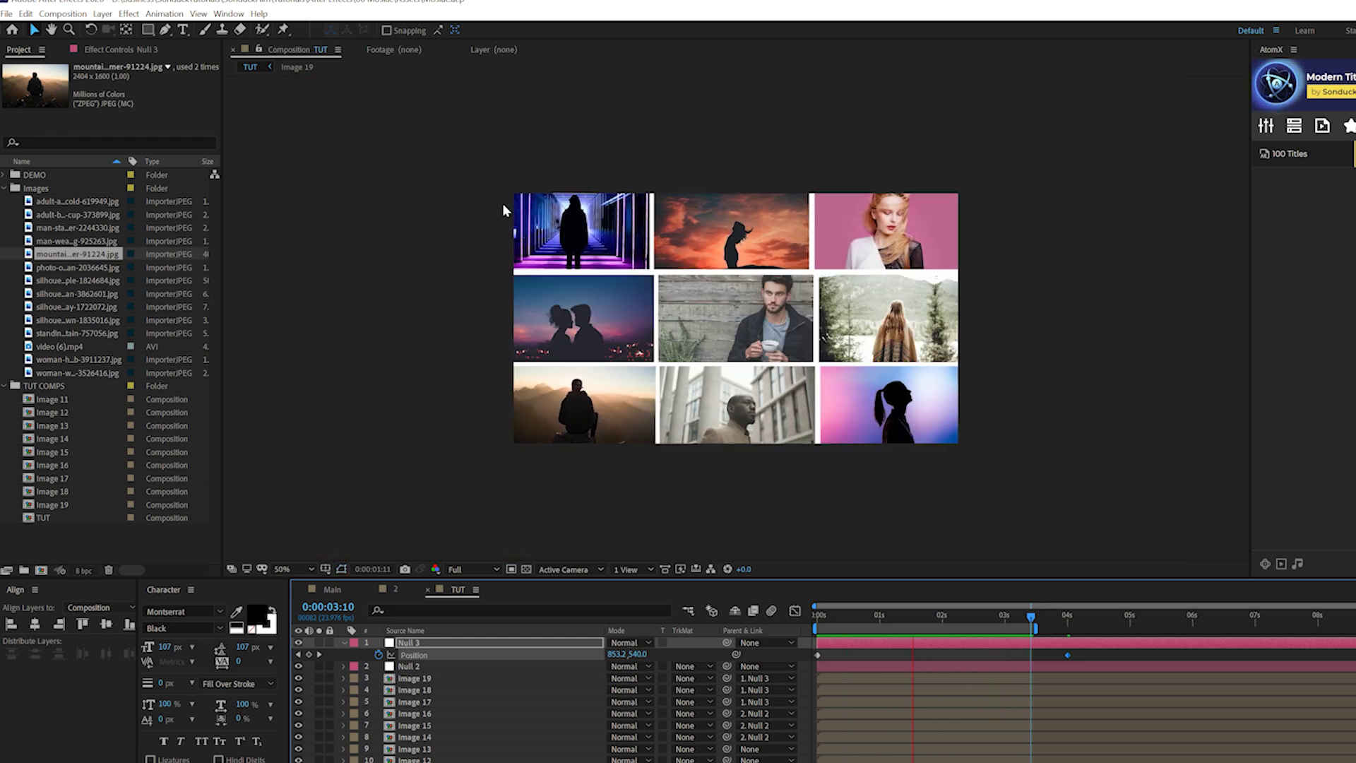
pyautogui.press('space')
pyautogui.moveTo(893, 613); pyautogui.dragTo(995, 615)
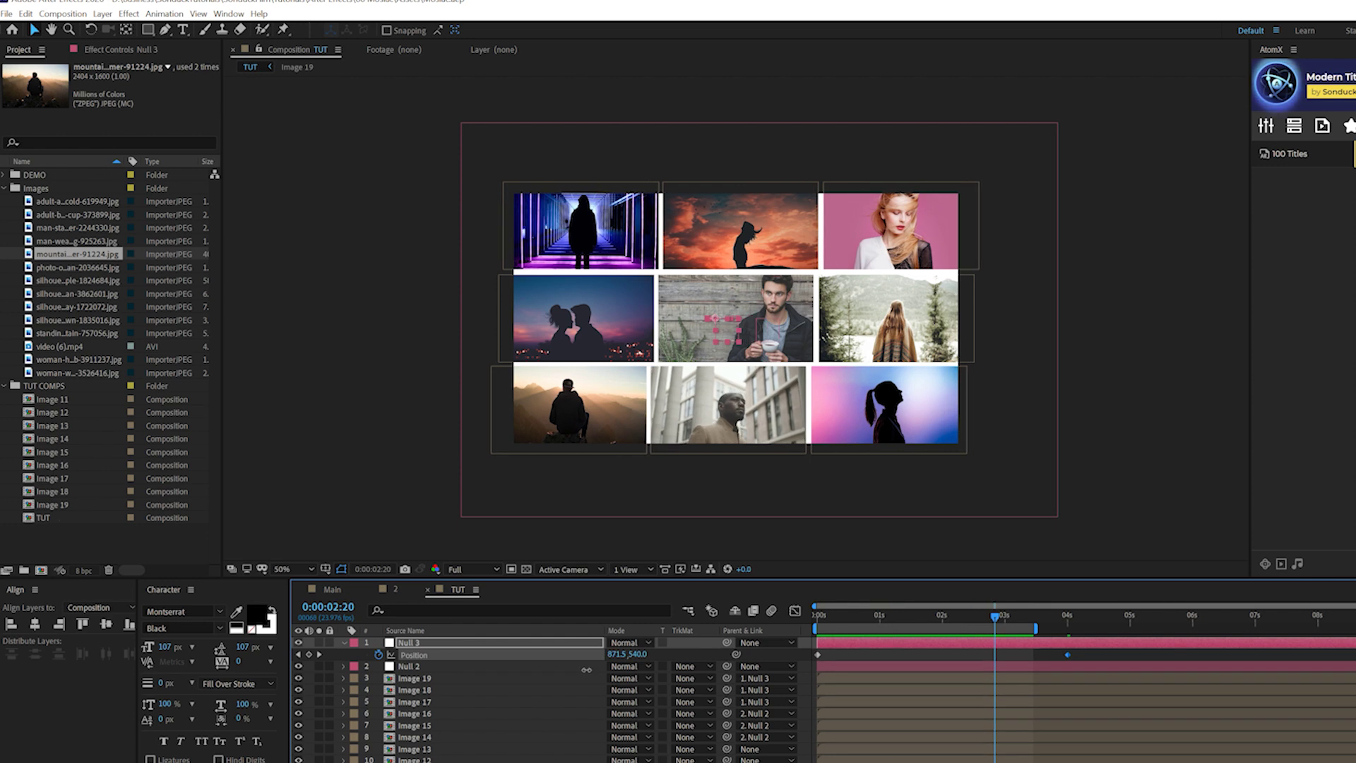
pyautogui.click(344, 643)
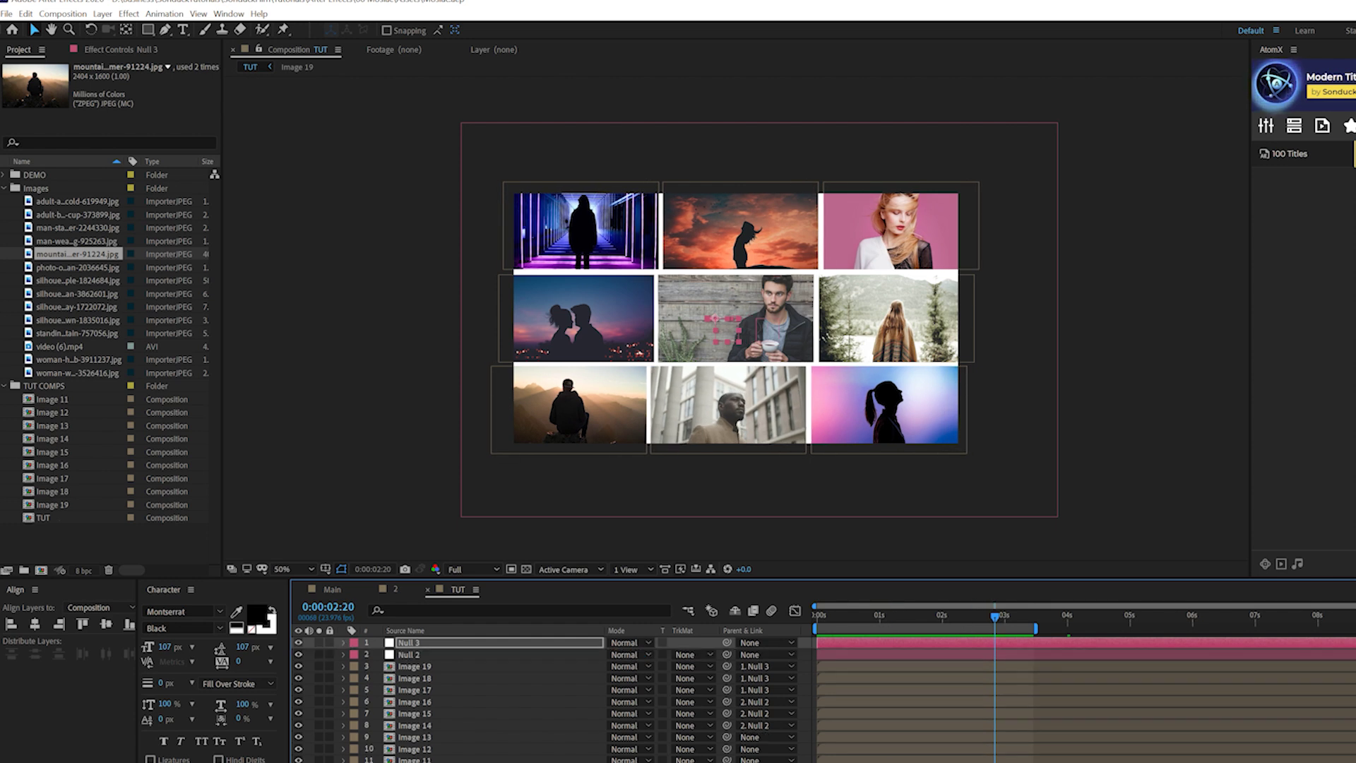
# Step: Pre-compose all the null and image layers in TUT into a new composition named 1
pyautogui.click(414, 760)
pyautogui.keyDown('shift'); pyautogui.click(405, 641); pyautogui.keyUp('shift')
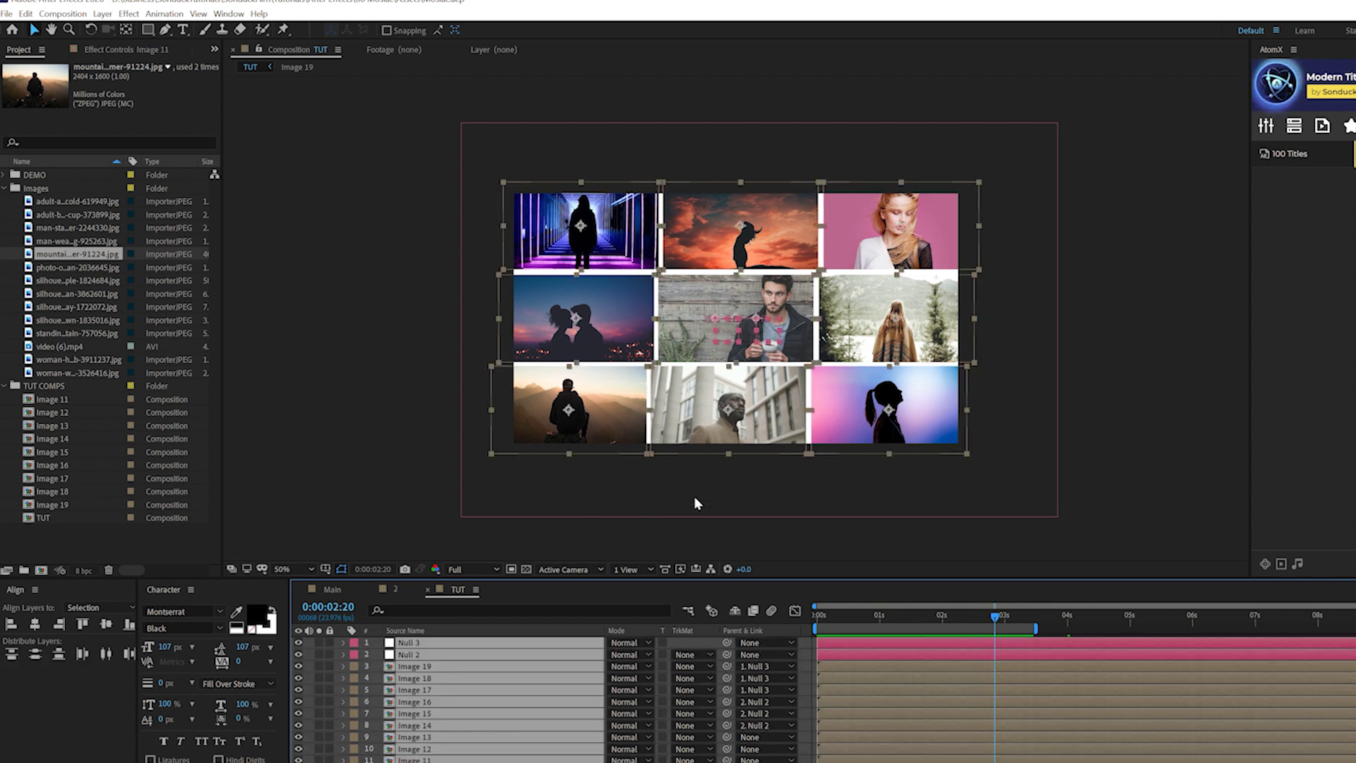
pyautogui.click(64, 14)
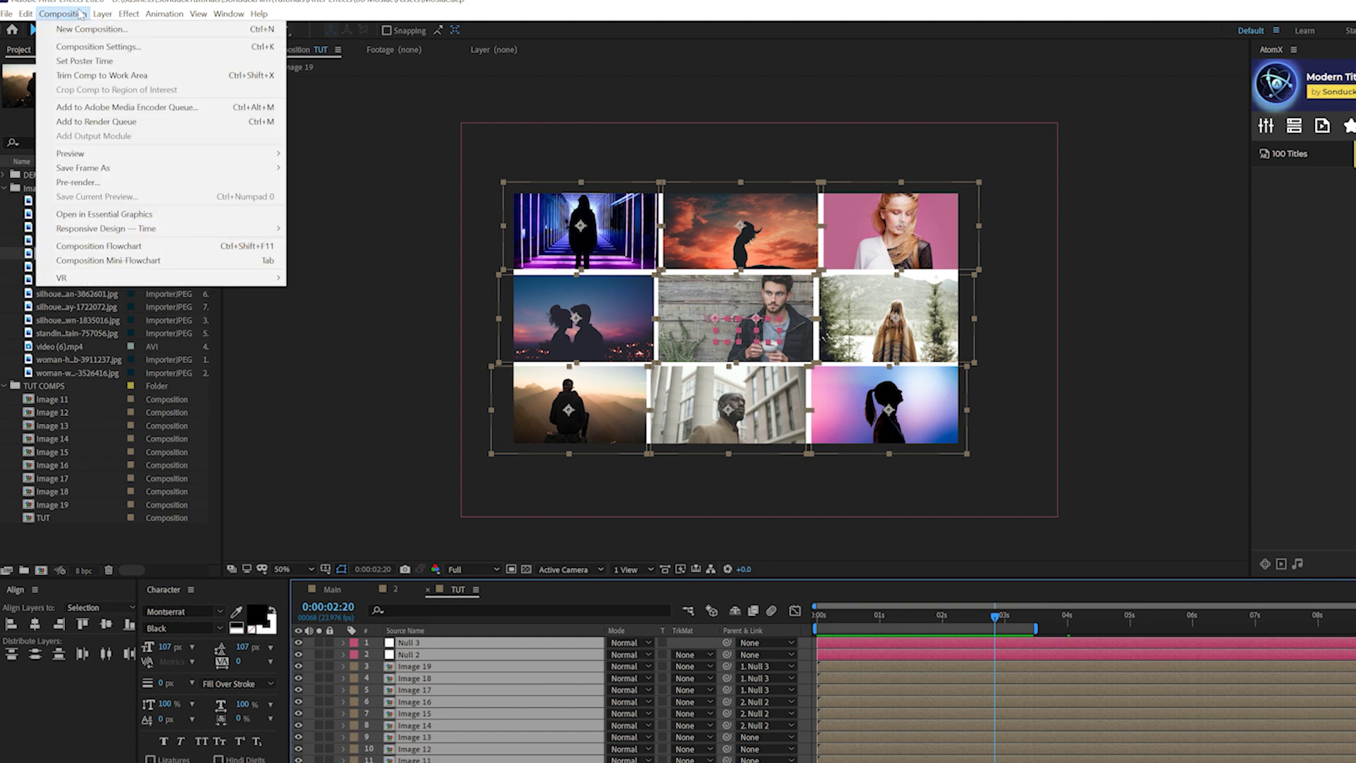
pyautogui.moveTo(102, 14)
pyautogui.click(185, 436)
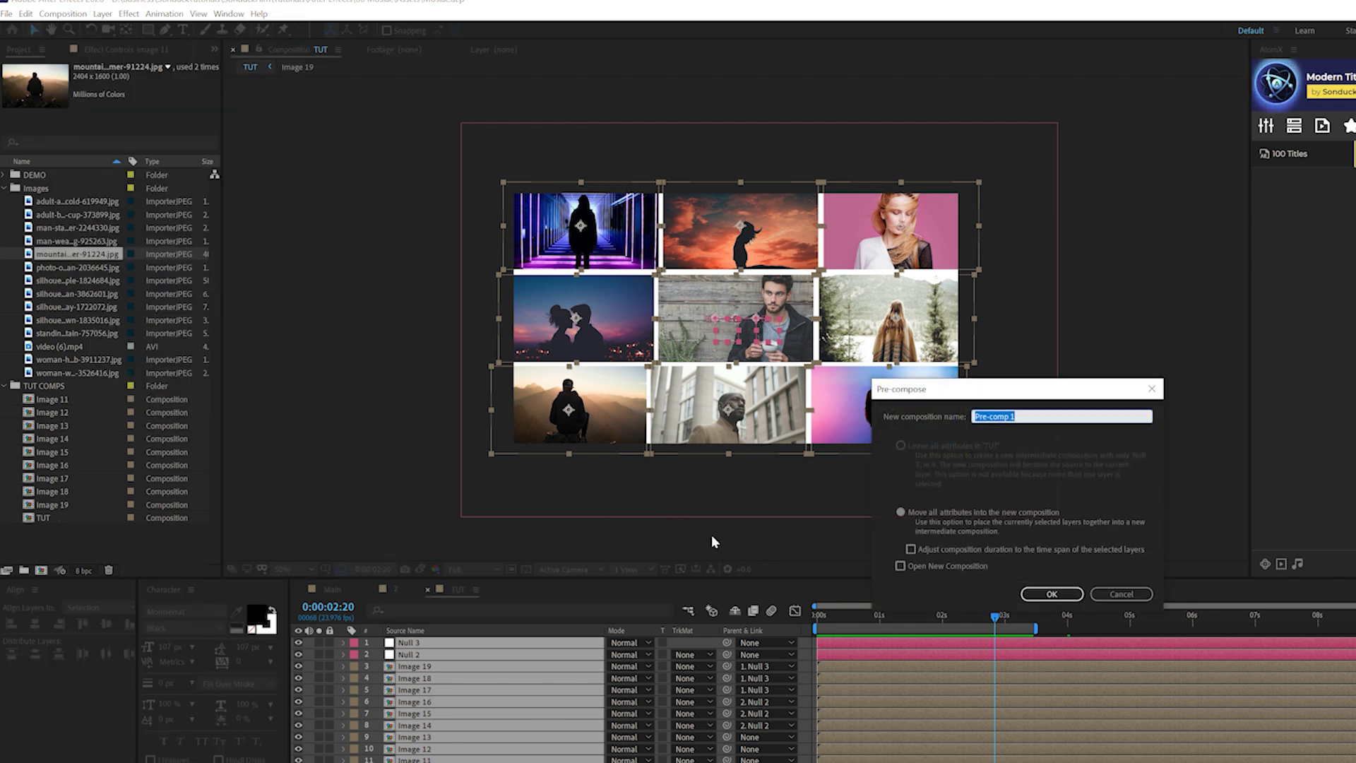
pyautogui.write('1')
pyautogui.press('Return')
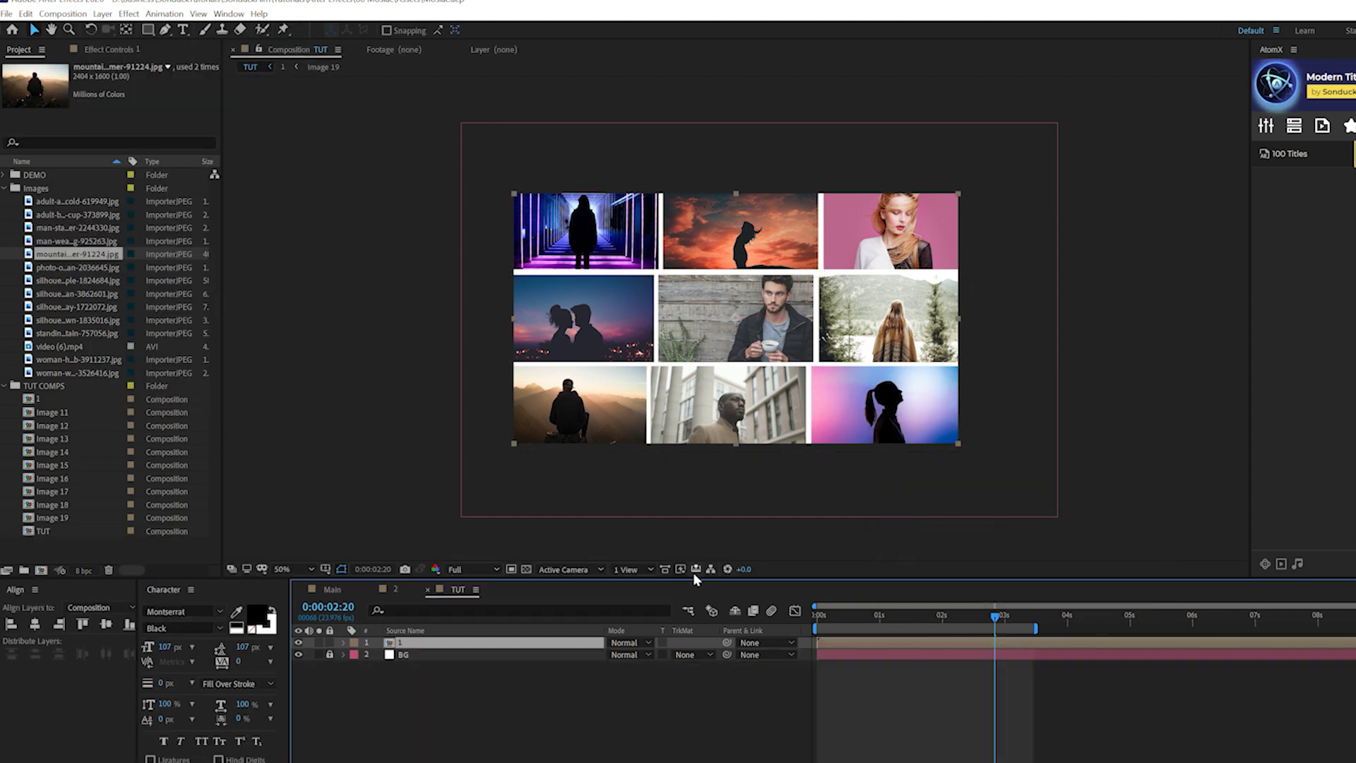
# Step: Keyframe the scale of layer 1 from 100% at 0:00:00:00 to 109% at 0:00:03:22, and preview the zoom
pyautogui.moveTo(844, 617); pyautogui.dragTo(750, 616)
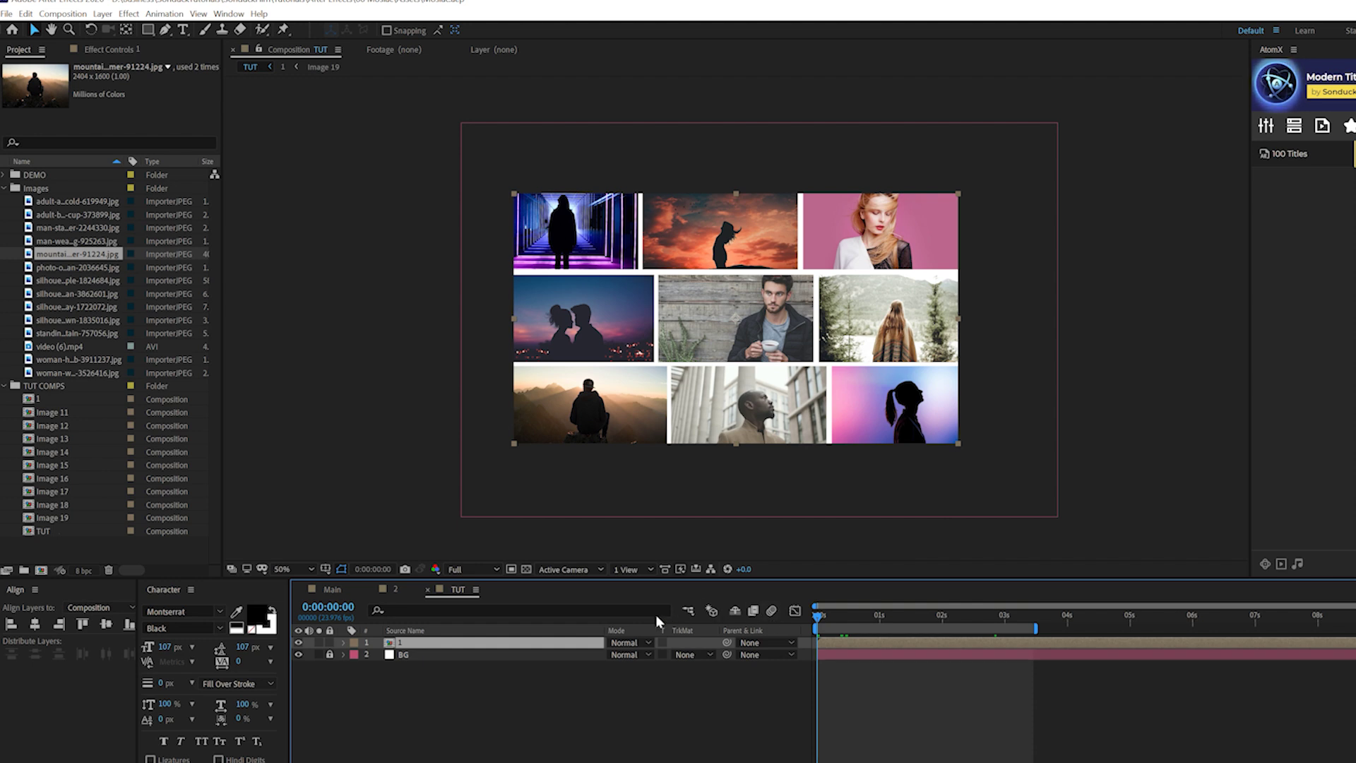
pyautogui.press('s')
pyautogui.click(379, 655)
pyautogui.moveTo(947, 616); pyautogui.dragTo(1063, 616)
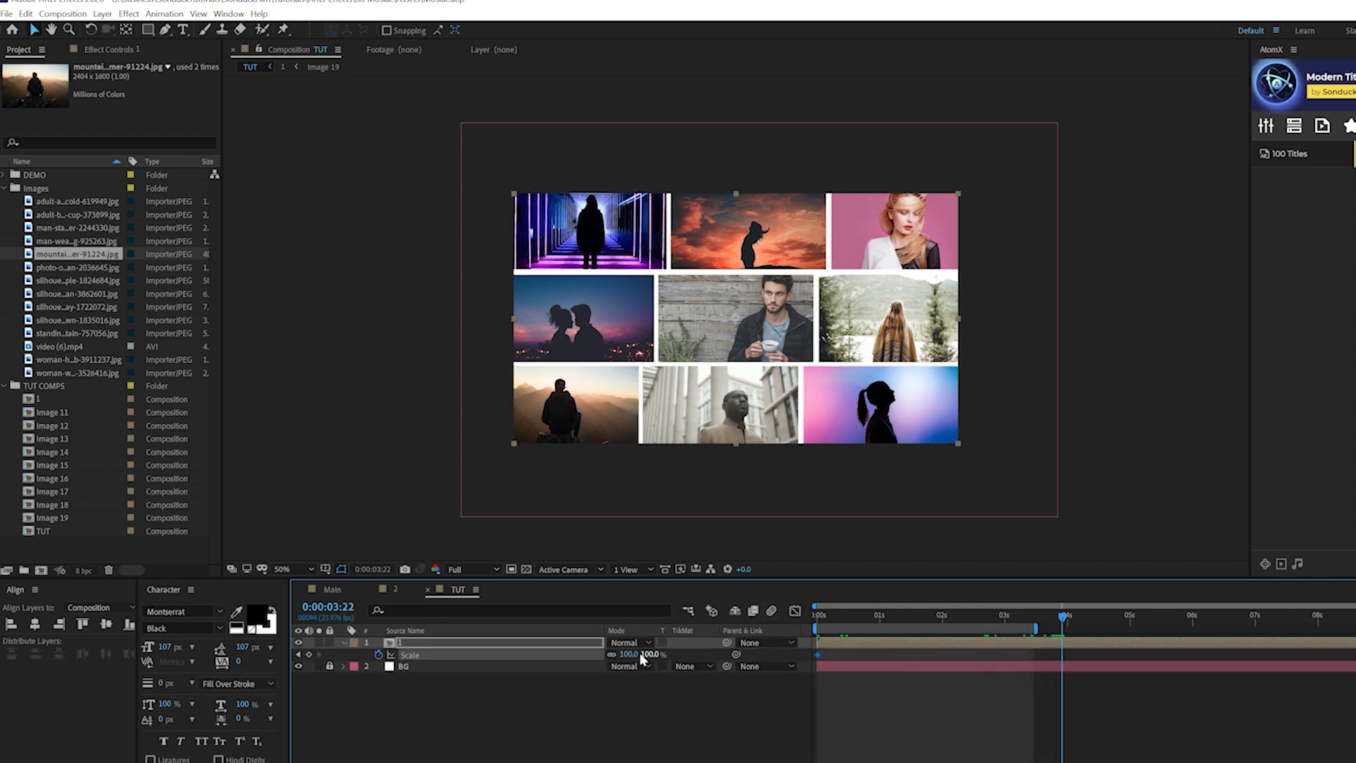
pyautogui.moveTo(637, 655); pyautogui.dragTo(641, 657)
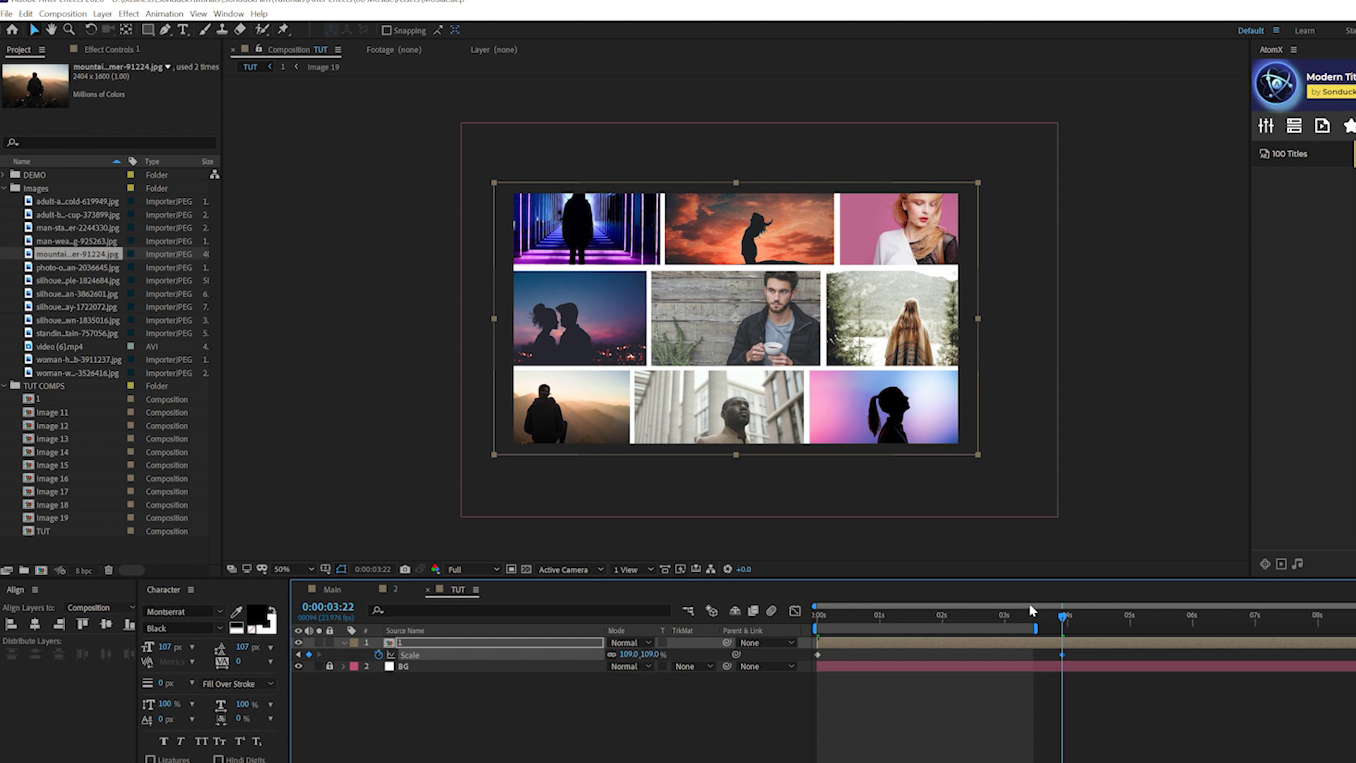
pyautogui.press('.')
pyautogui.press('Home')
pyautogui.press('space')
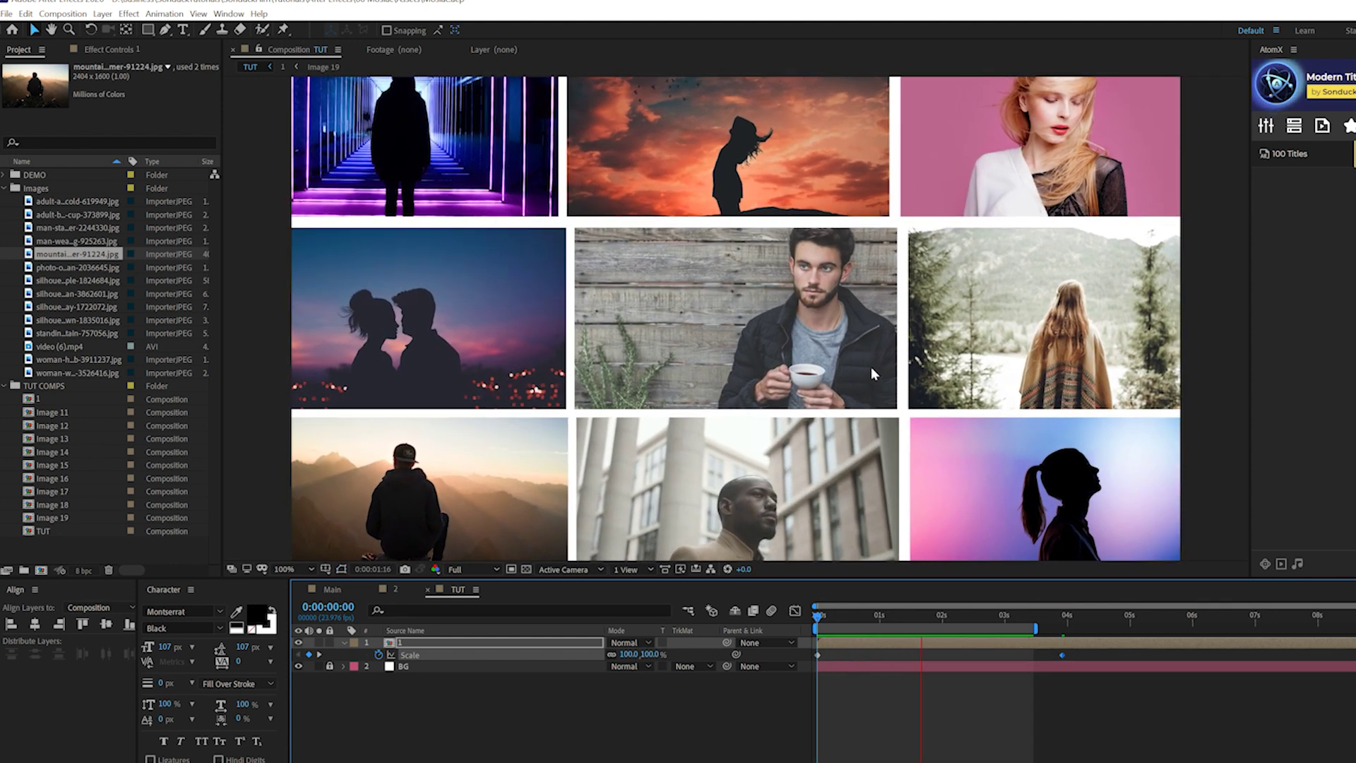
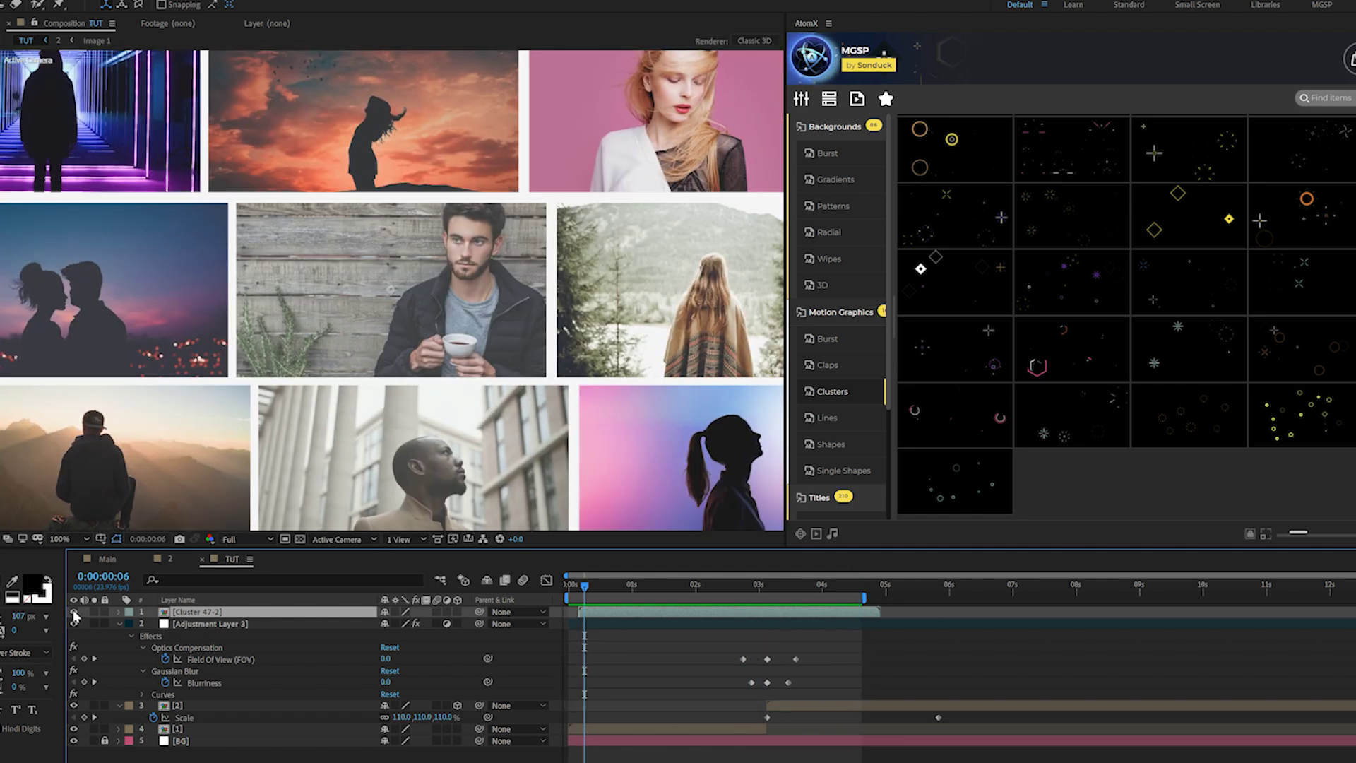
# Step: Browse the AtomX Regular Titles and add Title 97 with the two-line "When you have a lot to say / say less" text
pyautogui.click(840, 311)
pyautogui.click(848, 337)
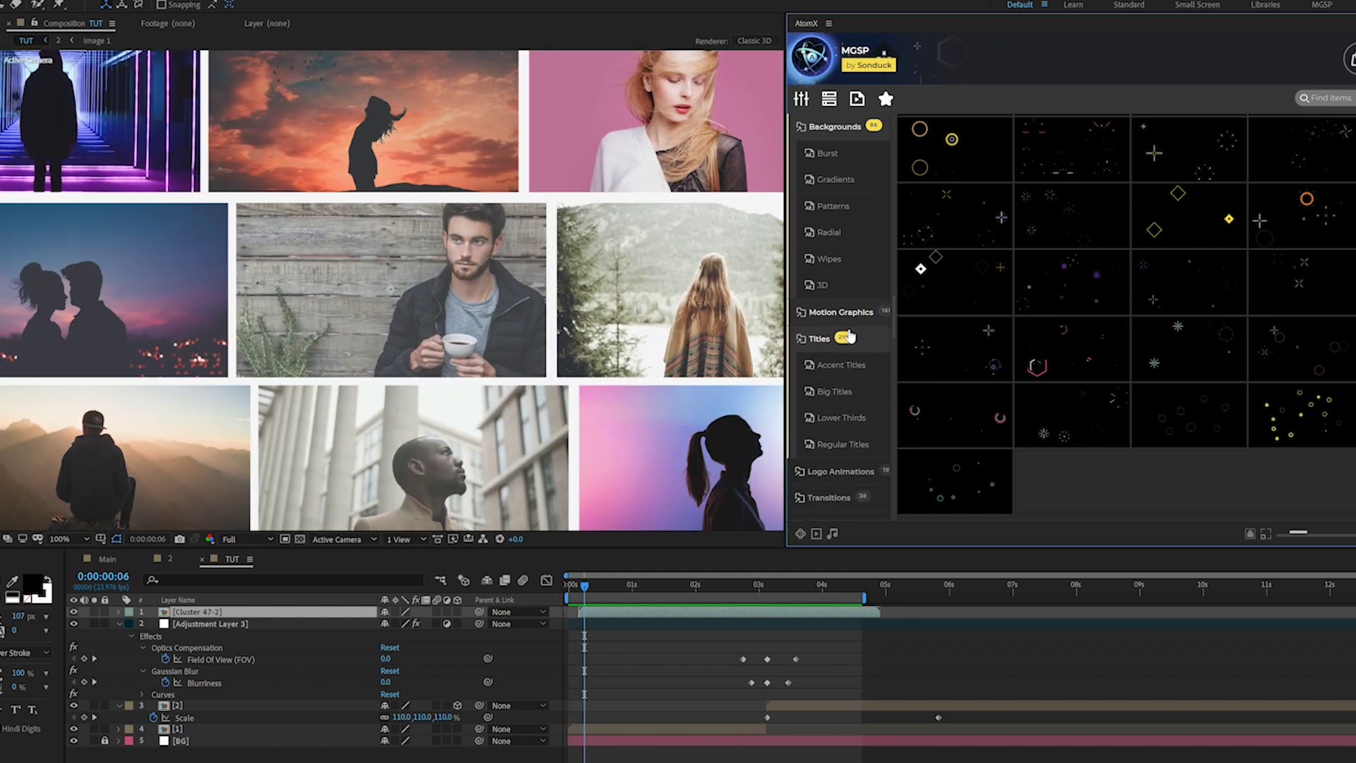
pyautogui.click(842, 443)
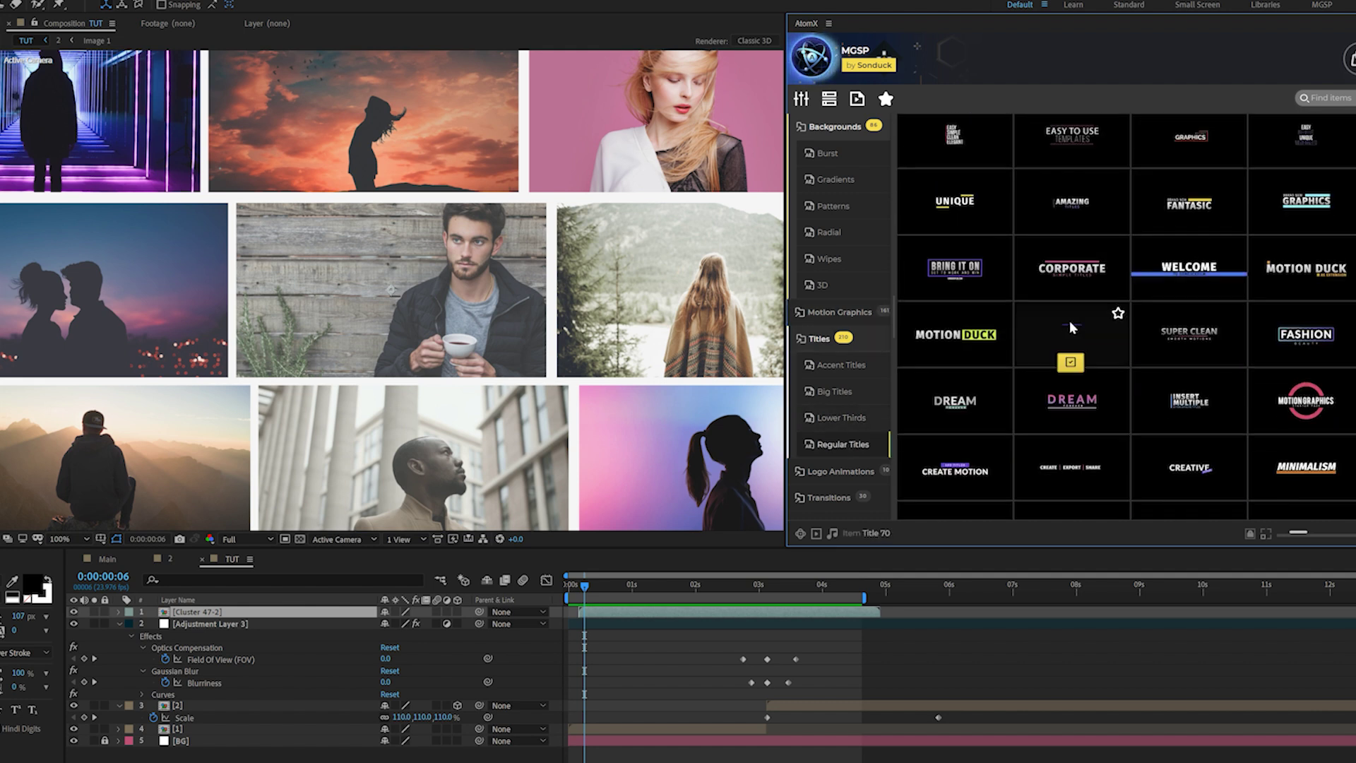
pyautogui.scroll(-3, 1068, 334)
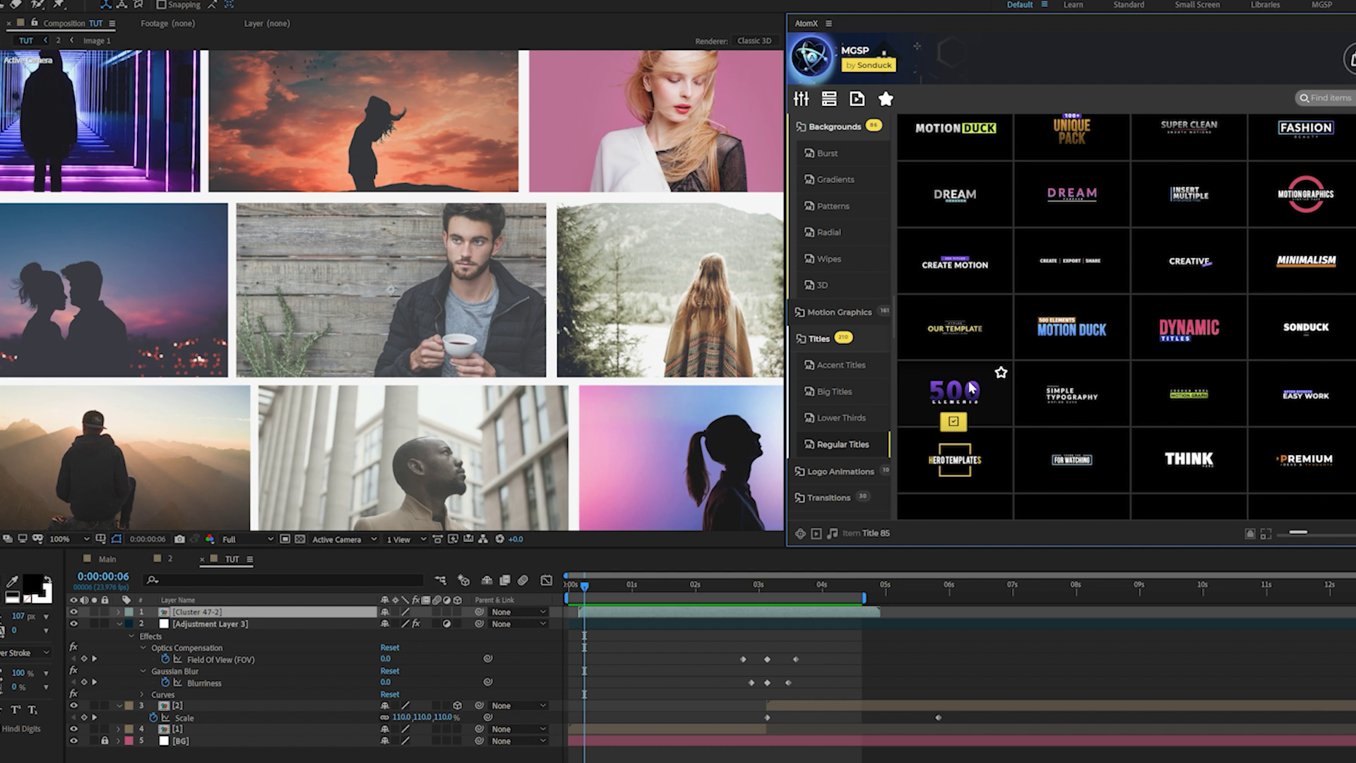
pyautogui.scroll(-2, 977, 480)
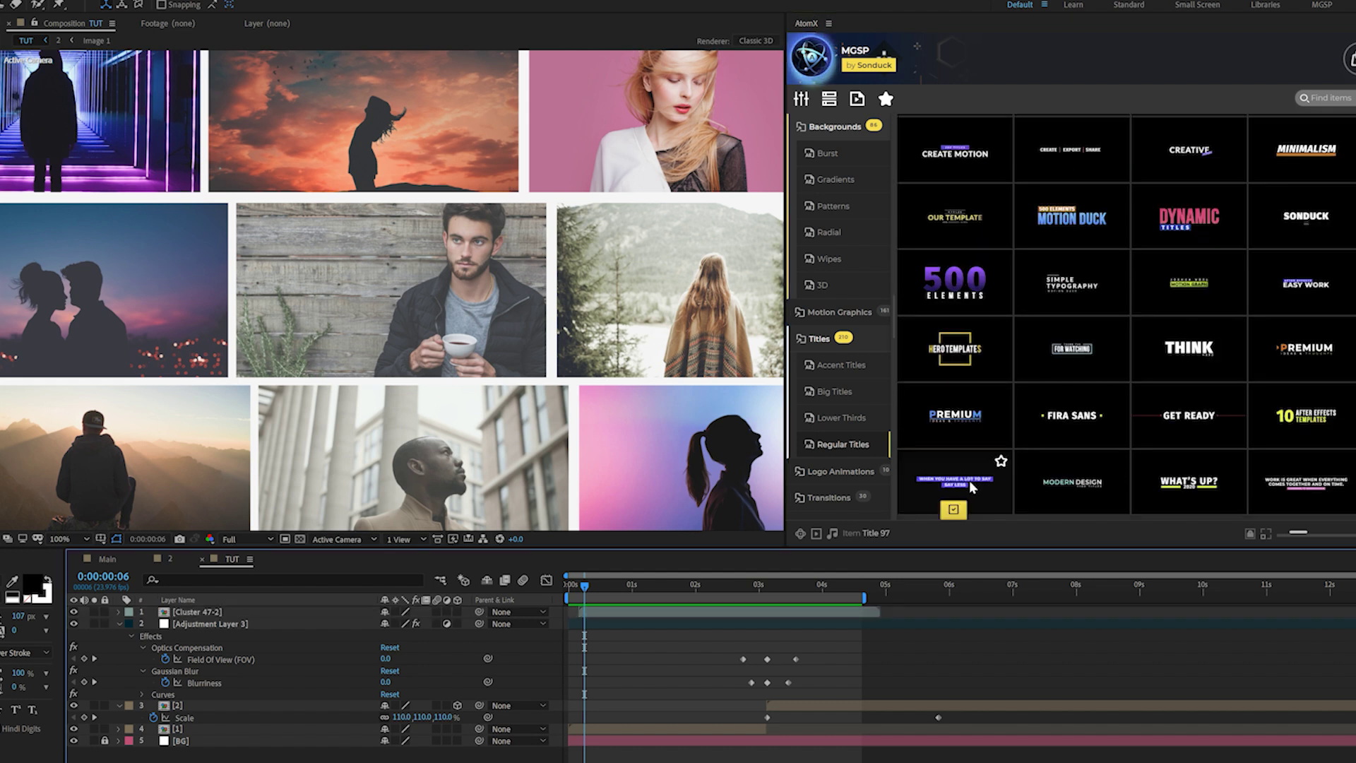
pyautogui.click(953, 508)
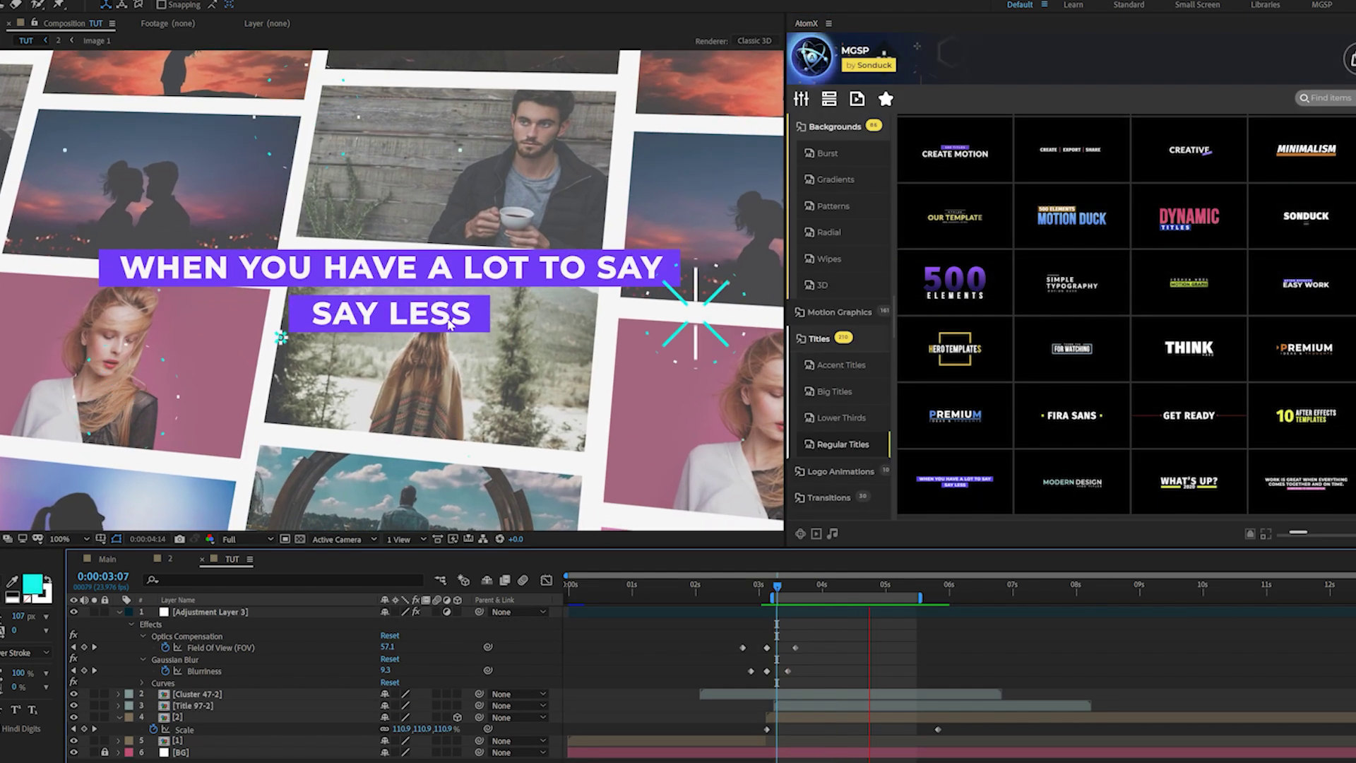
# Step: Stop the preview, open the Title 97-2 composition and select its upper text line for editing
pyautogui.press('space')
pyautogui.doubleClick(212, 705)
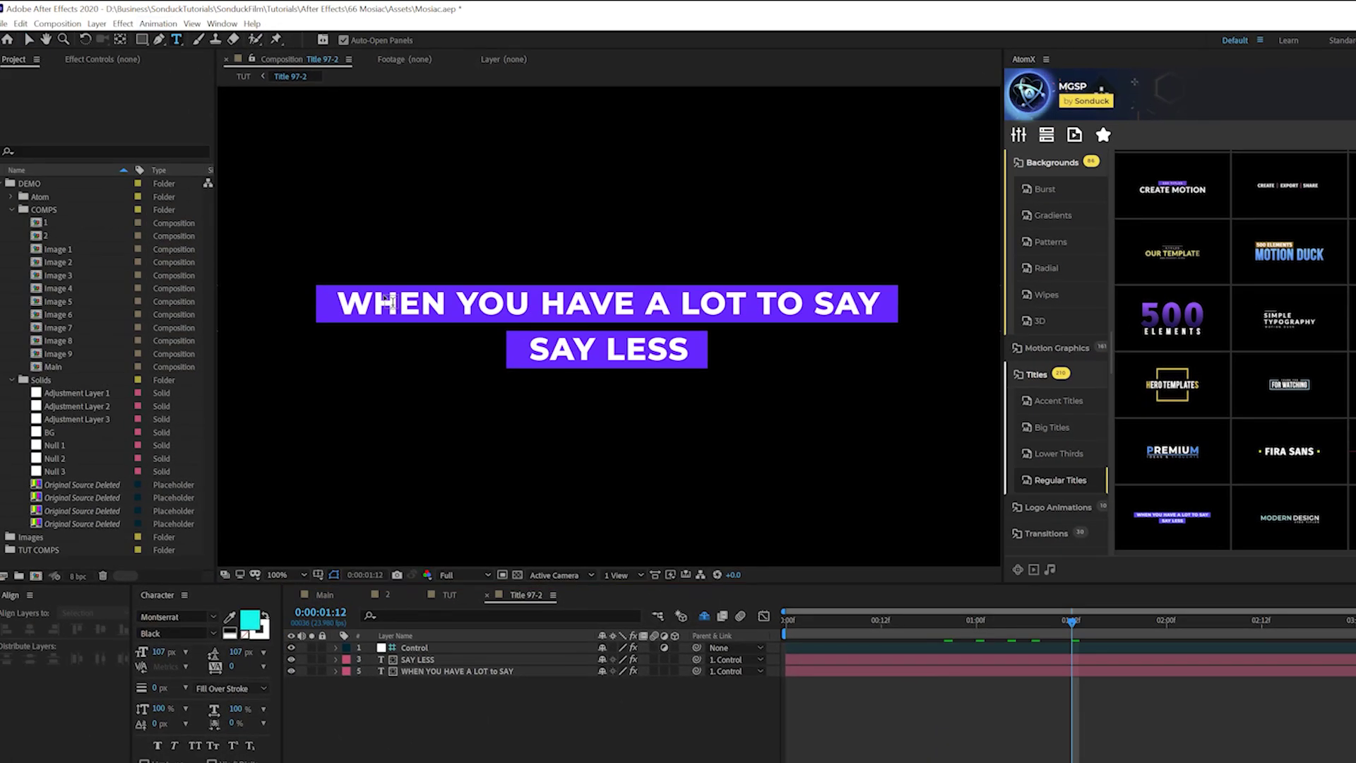
pyautogui.click(384, 295)
pyautogui.doubleClick(398, 300)
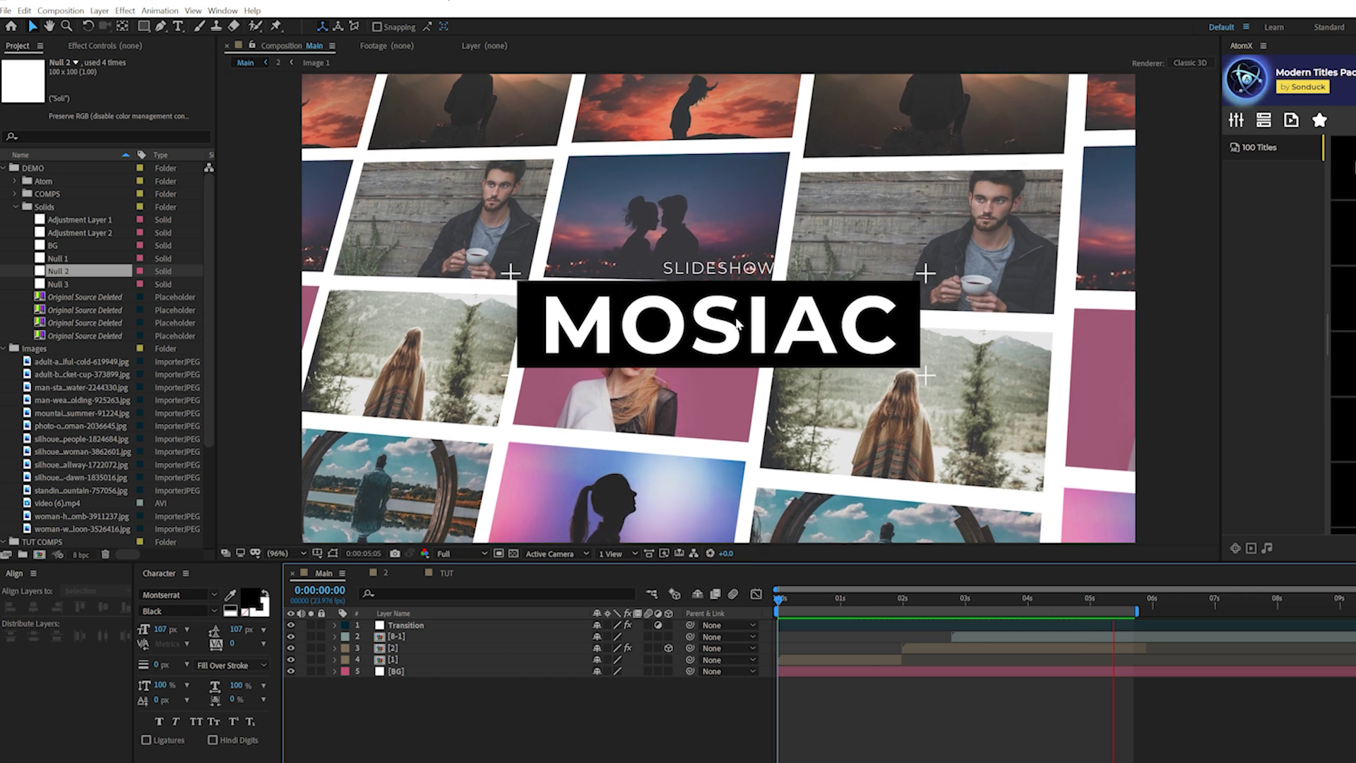
# Step: Scrub through the finished Main composition to review its second scene and title
pyautogui.click(874, 598)
pyautogui.moveTo(895, 610); pyautogui.dragTo(1137, 609)
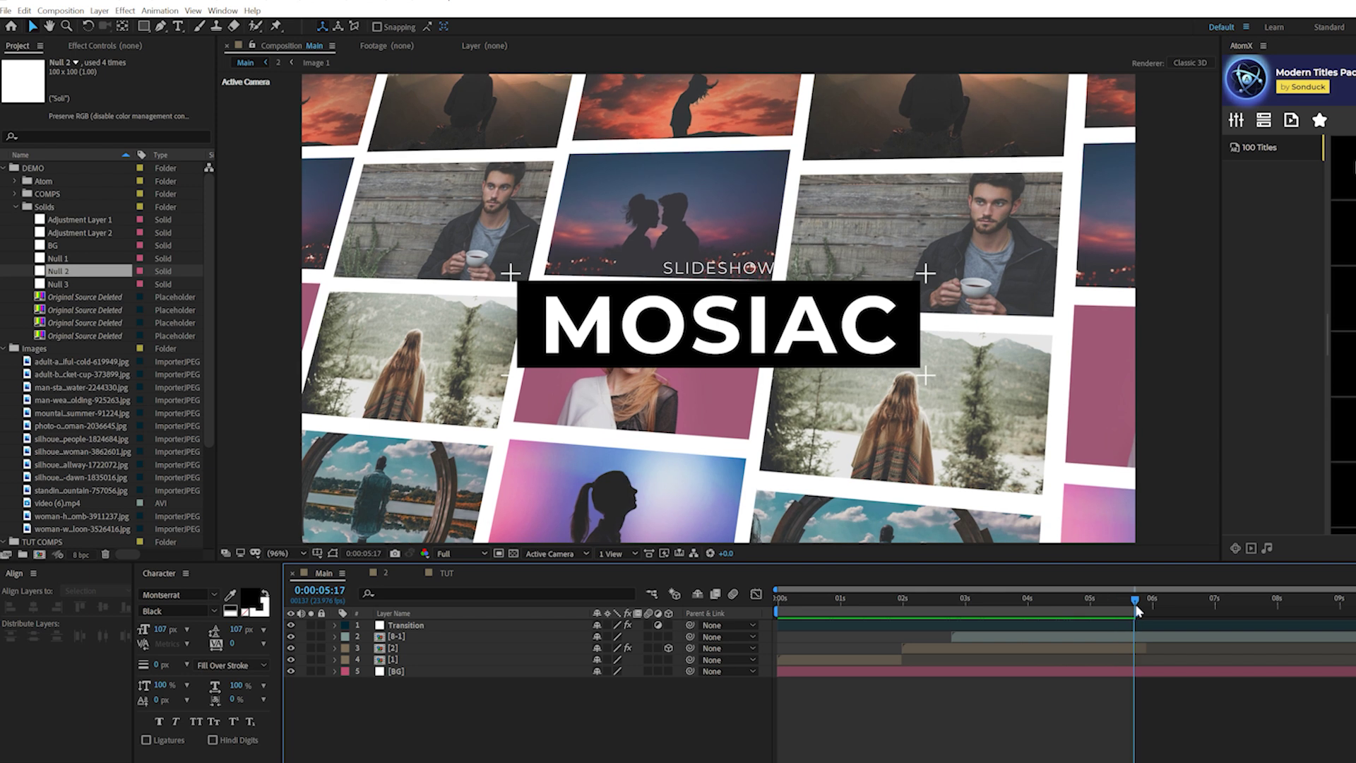
pyautogui.moveTo(1004, 599); pyautogui.dragTo(1070, 599)
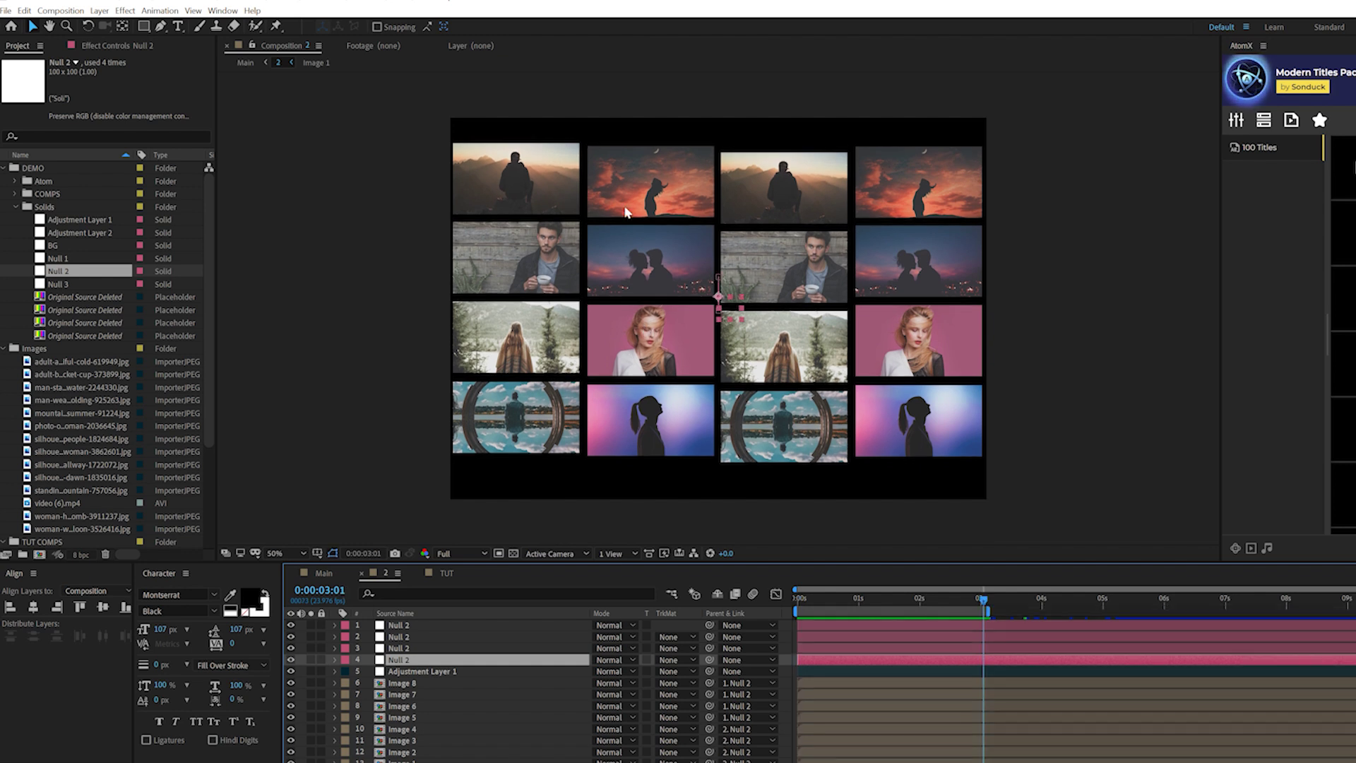
# Step: Examine the width and height in composition 2's settings, and close them without changes
pyautogui.hotkey('ctrl', 'k')
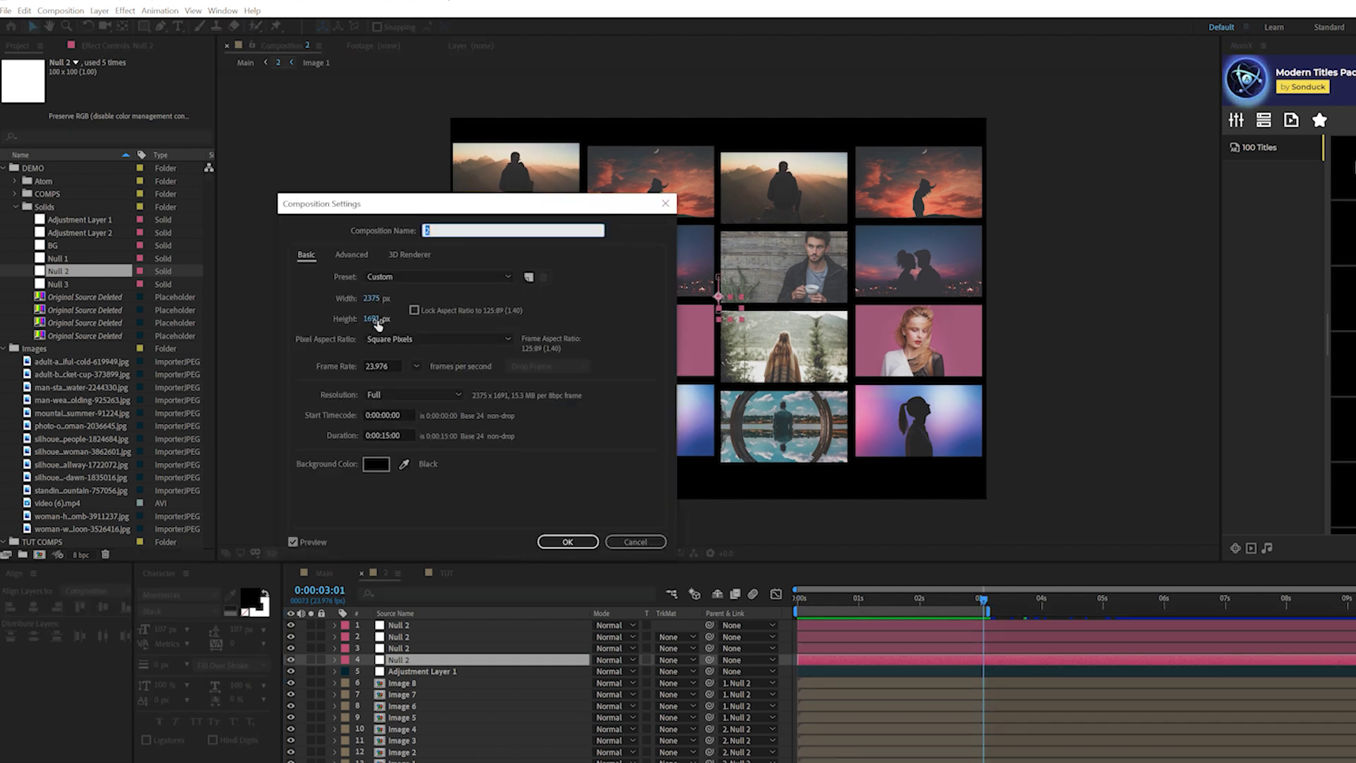
pyautogui.moveTo(498, 206); pyautogui.dragTo(304, 157)
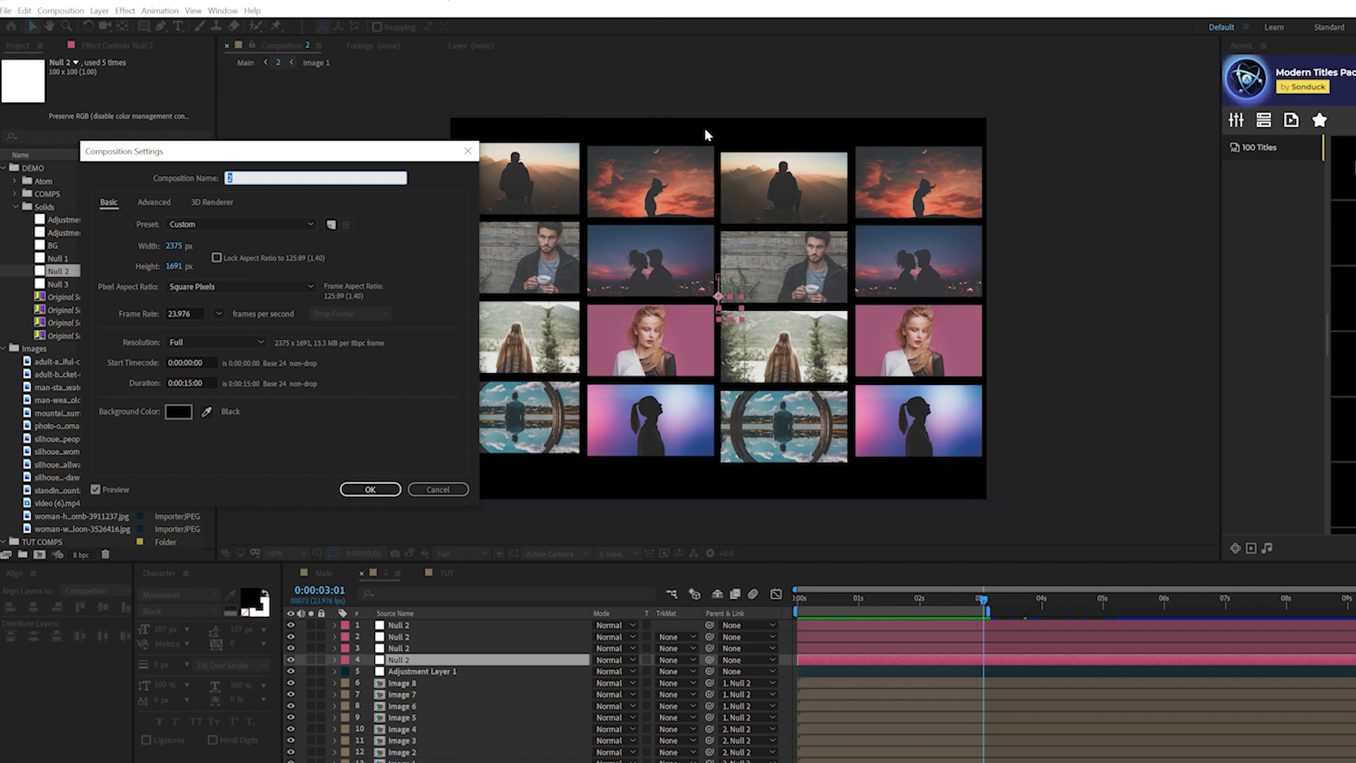
pyautogui.click(438, 490)
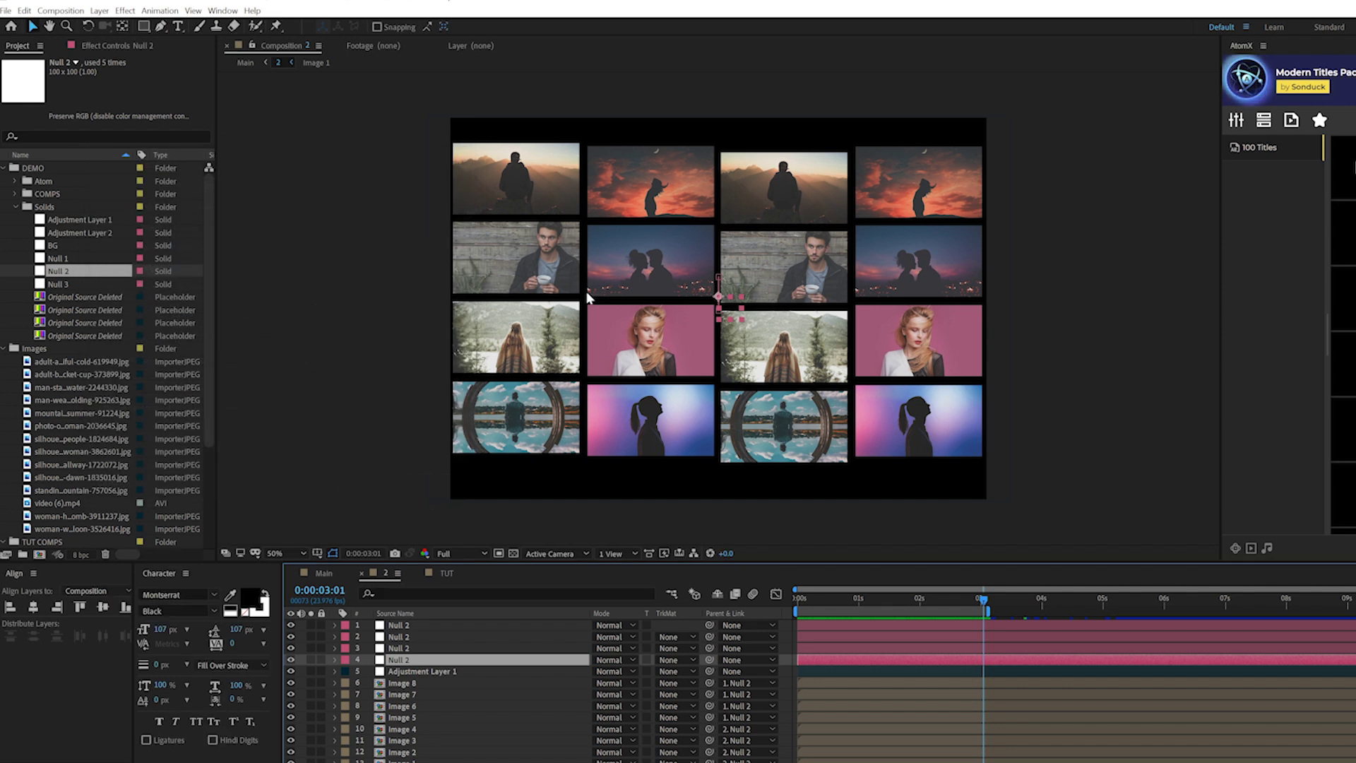
# Step: Preview composition 2 from the start to examine how its image columns move
pyautogui.moveTo(925, 598); pyautogui.dragTo(987, 599)
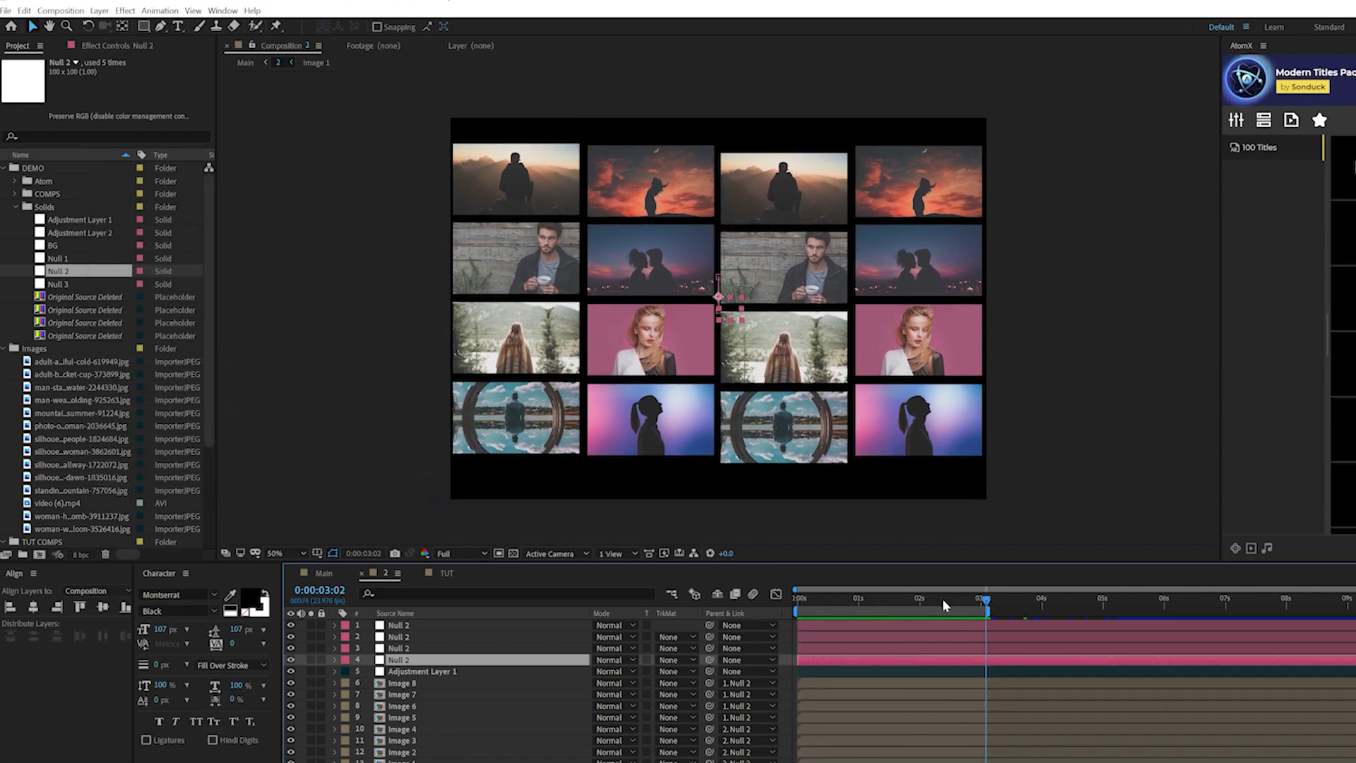
pyautogui.press('Home')
pyautogui.press('space')
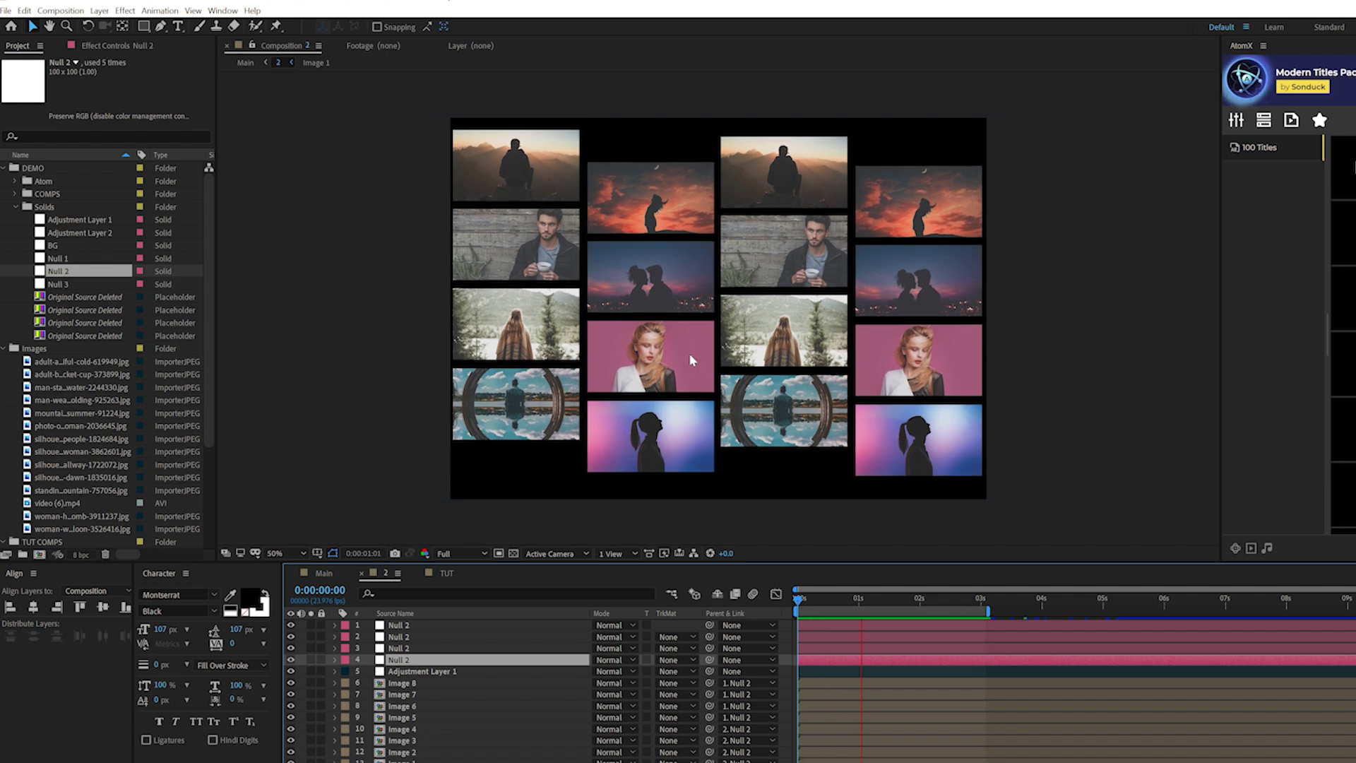
pyautogui.press('.')
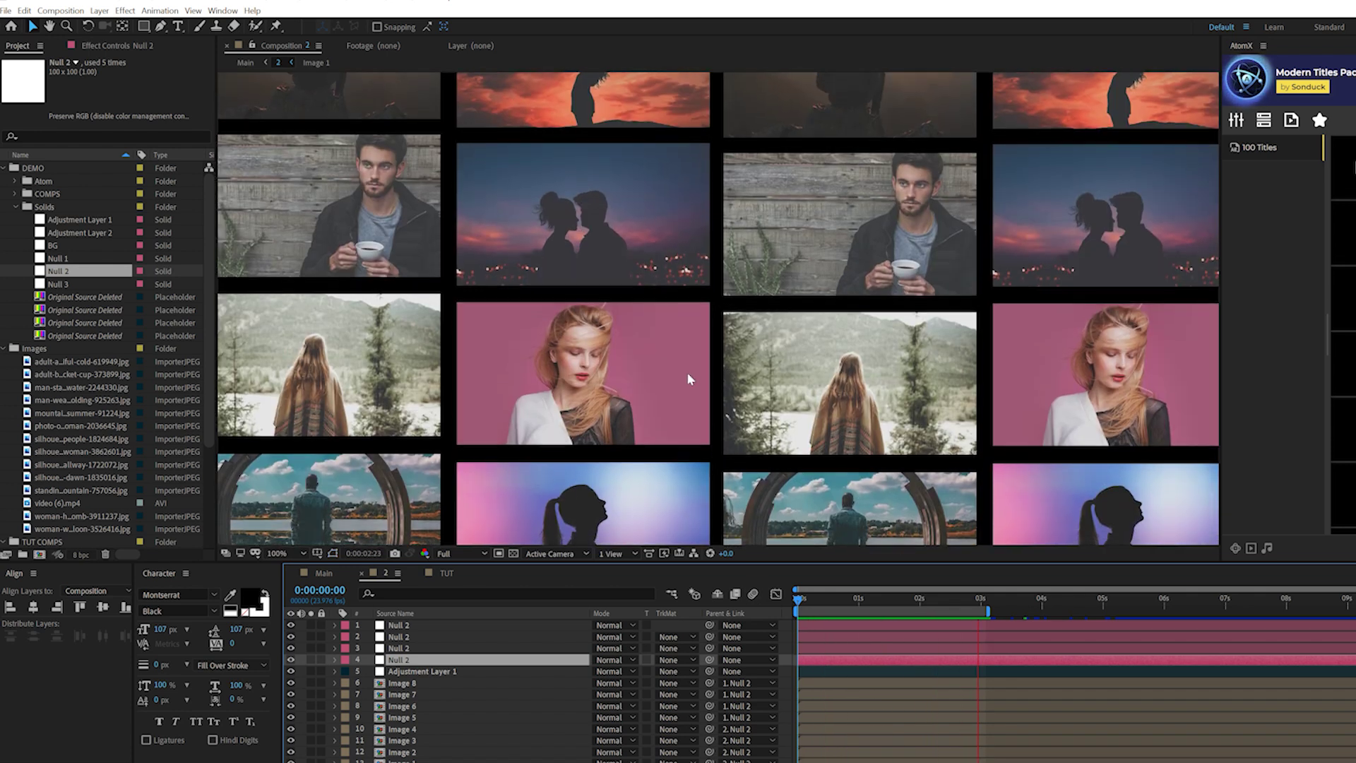
pyautogui.press(',')
pyautogui.press('space')
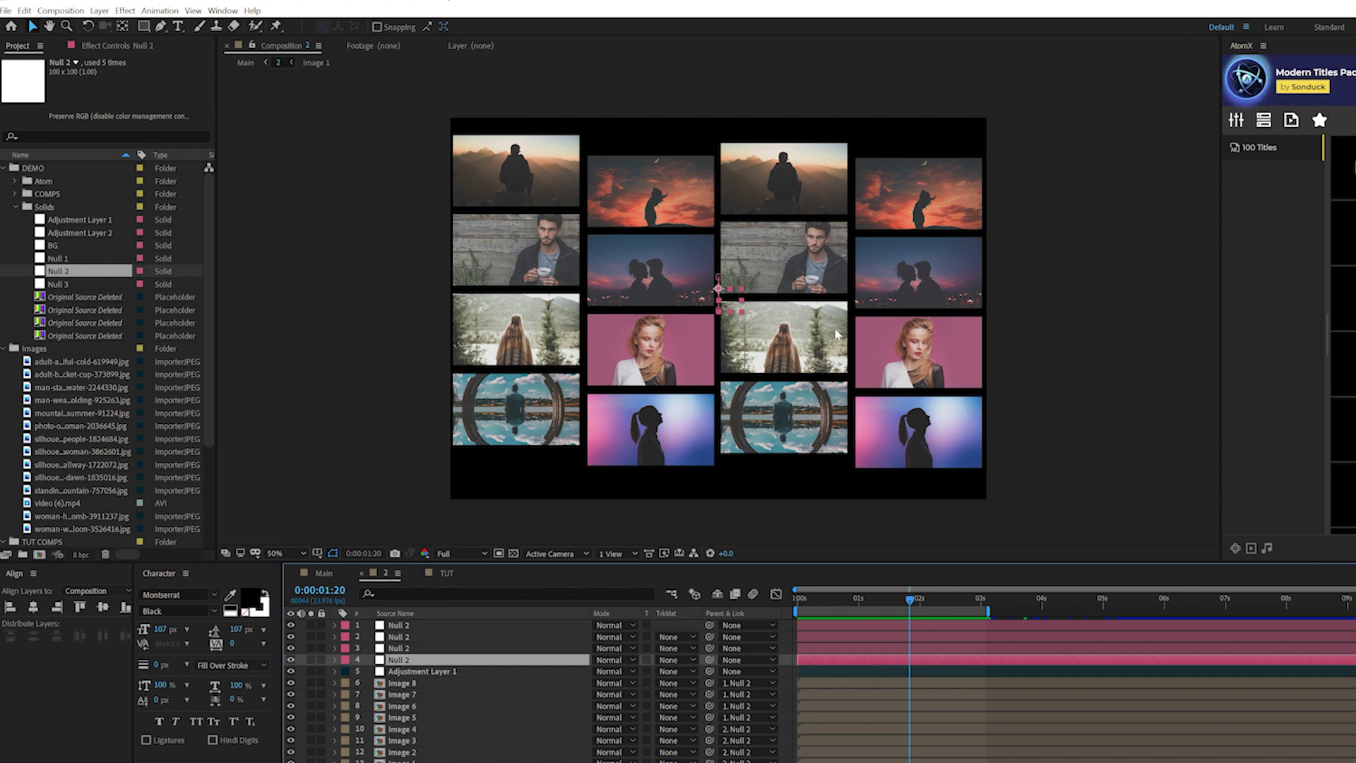
# Step: Return to TUT and add composition 2 from the COMPS folder as a layer above layer 1
pyautogui.click(445, 572)
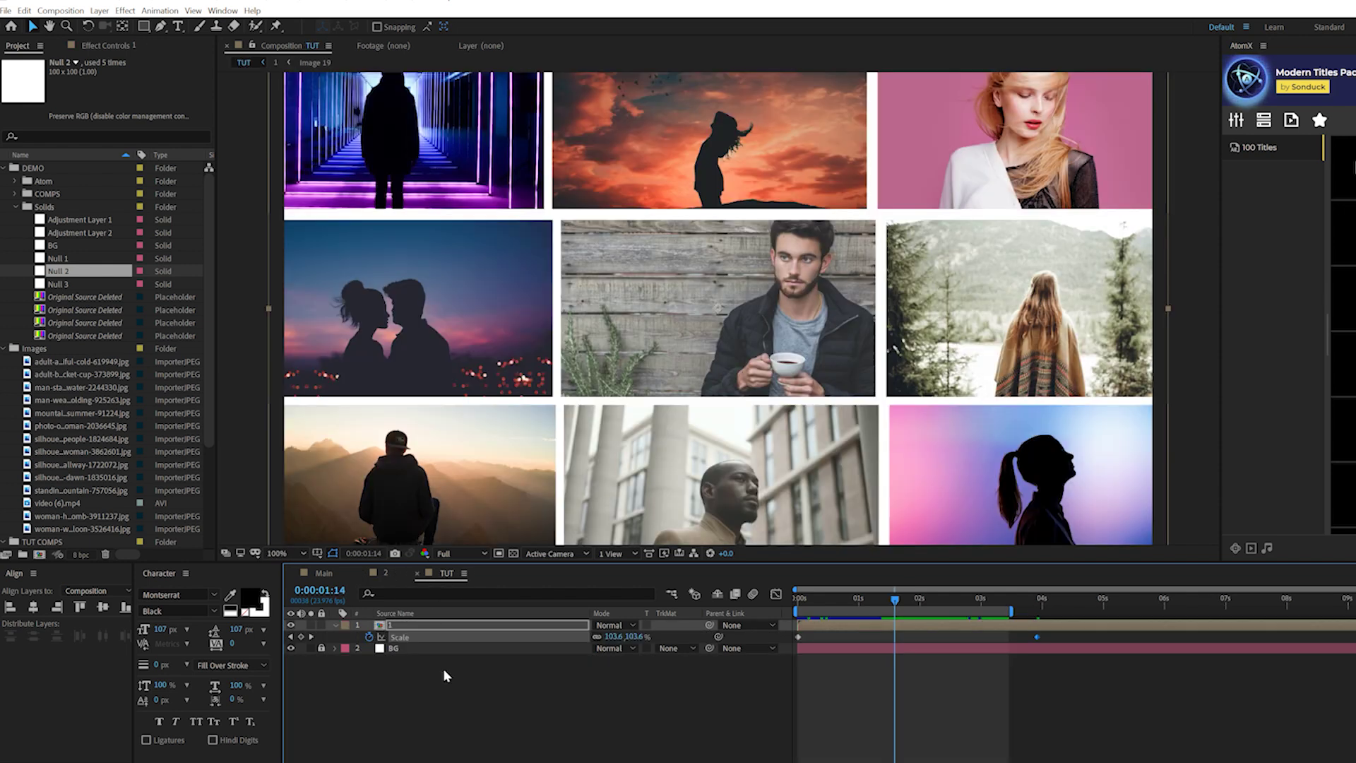
pyautogui.press('u')
pyautogui.click(16, 194)
pyautogui.moveTo(48, 219); pyautogui.dragTo(435, 626)
pyautogui.press(',')
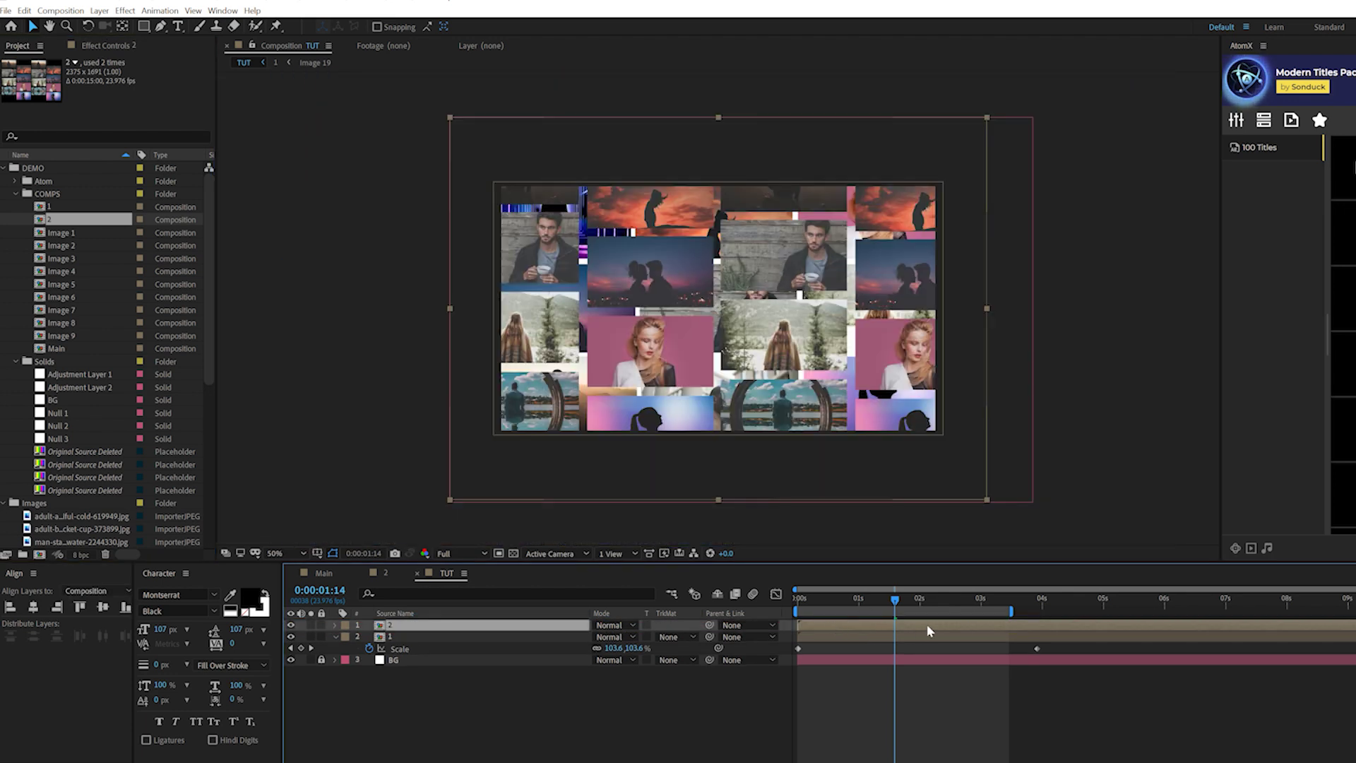
# Step: Shift layer 2 in time so it starts at 0:00:03:03, and check the frames just after the changeover
pyautogui.moveTo(938, 606); pyautogui.dragTo(990, 605)
pyautogui.click(984, 641)
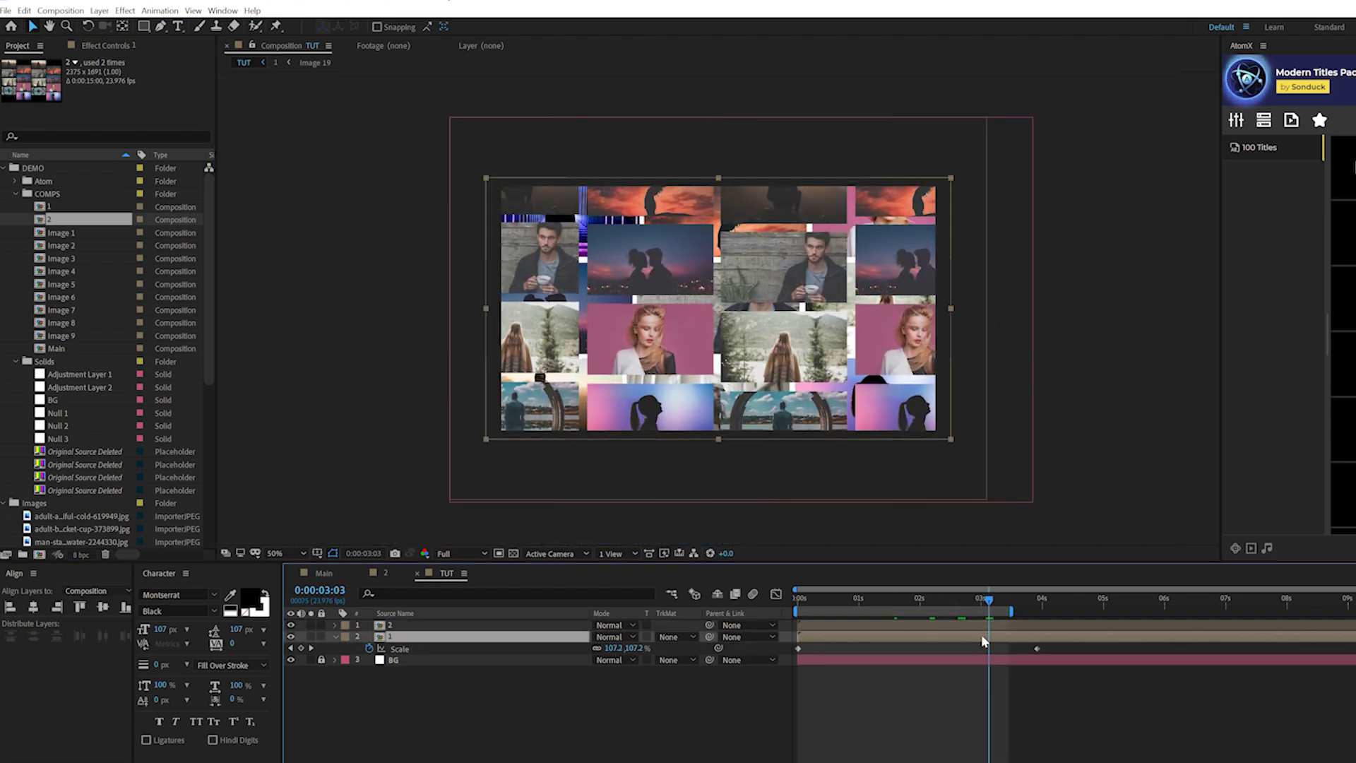
pyautogui.click(918, 706)
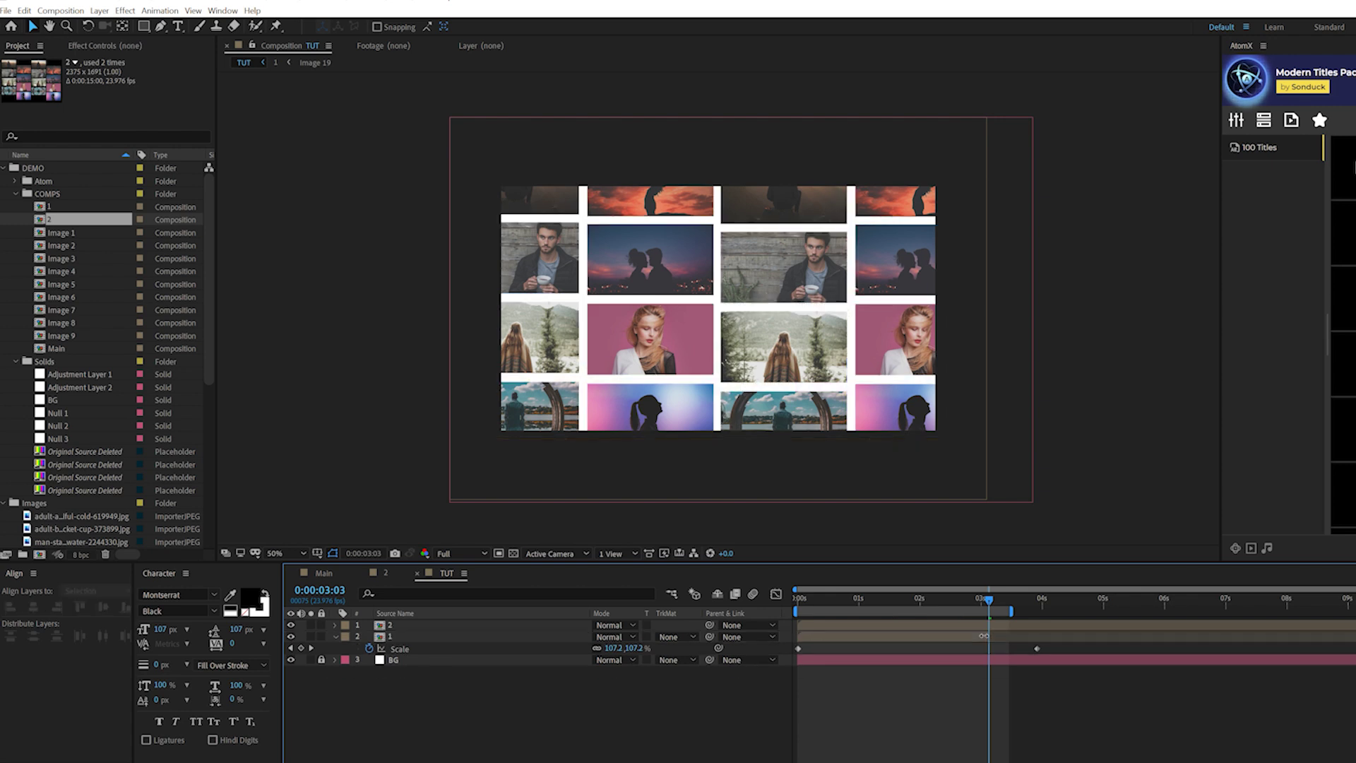
pyautogui.moveTo(816, 626); pyautogui.dragTo(1006, 626)
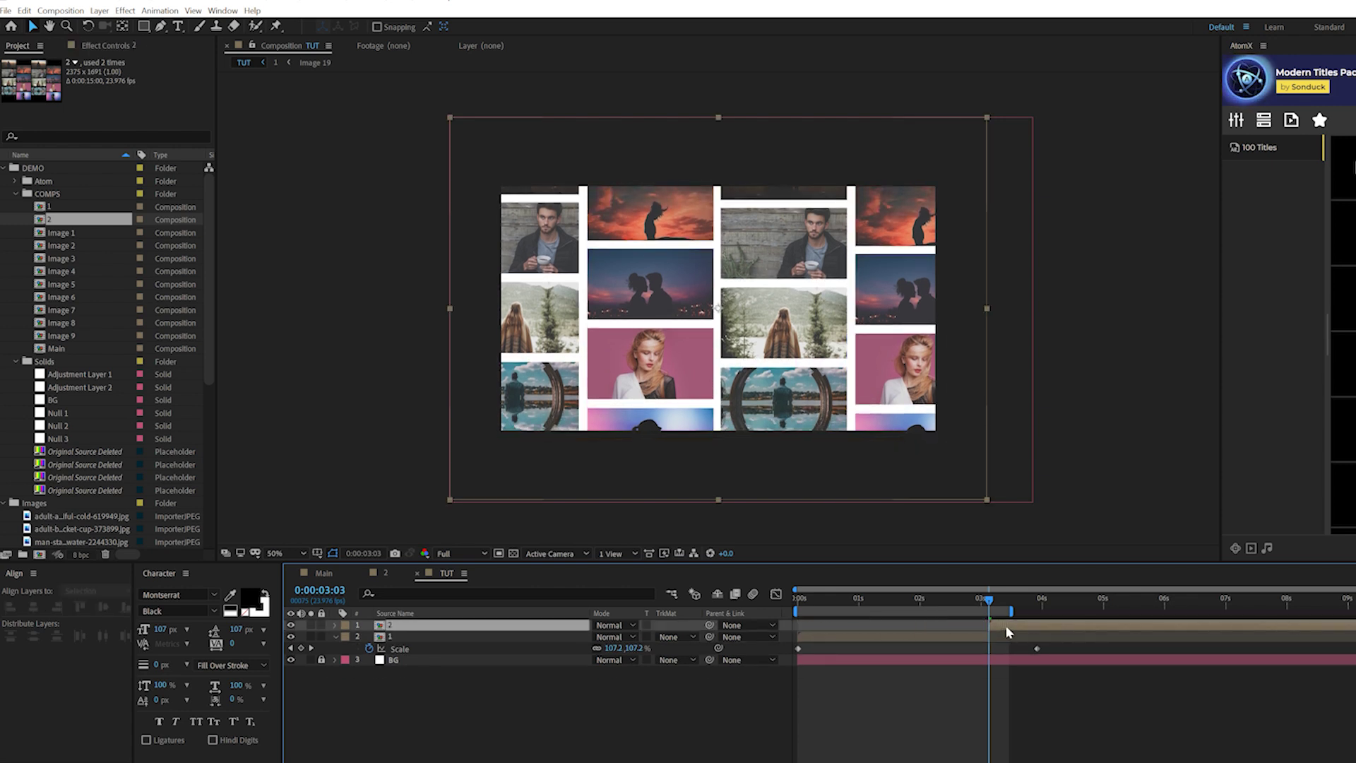
pyautogui.click(1007, 599)
pyautogui.click(1017, 600)
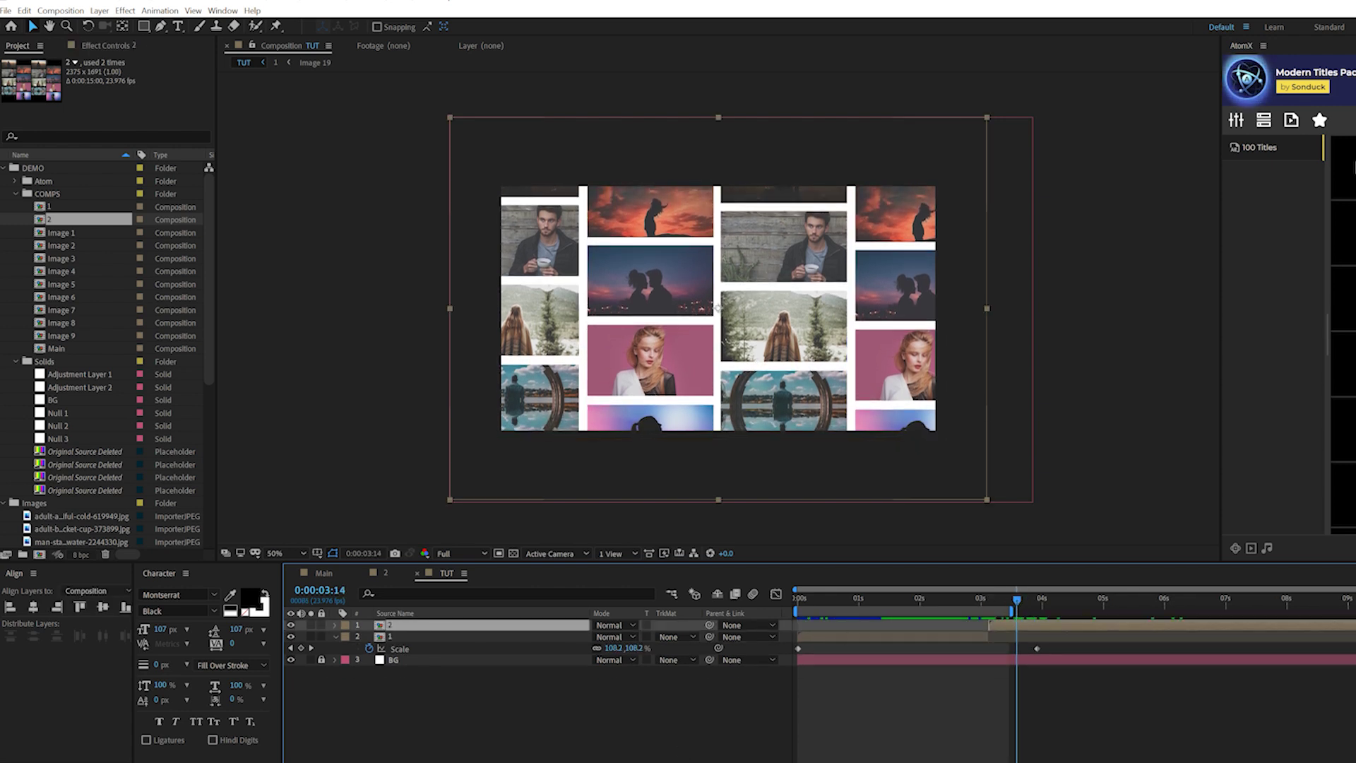
# Step: Make layer 2 a 3D layer and set its X Rotation to -20° and Y Rotation to 15°
pyautogui.press('F4')
pyautogui.click(669, 624)
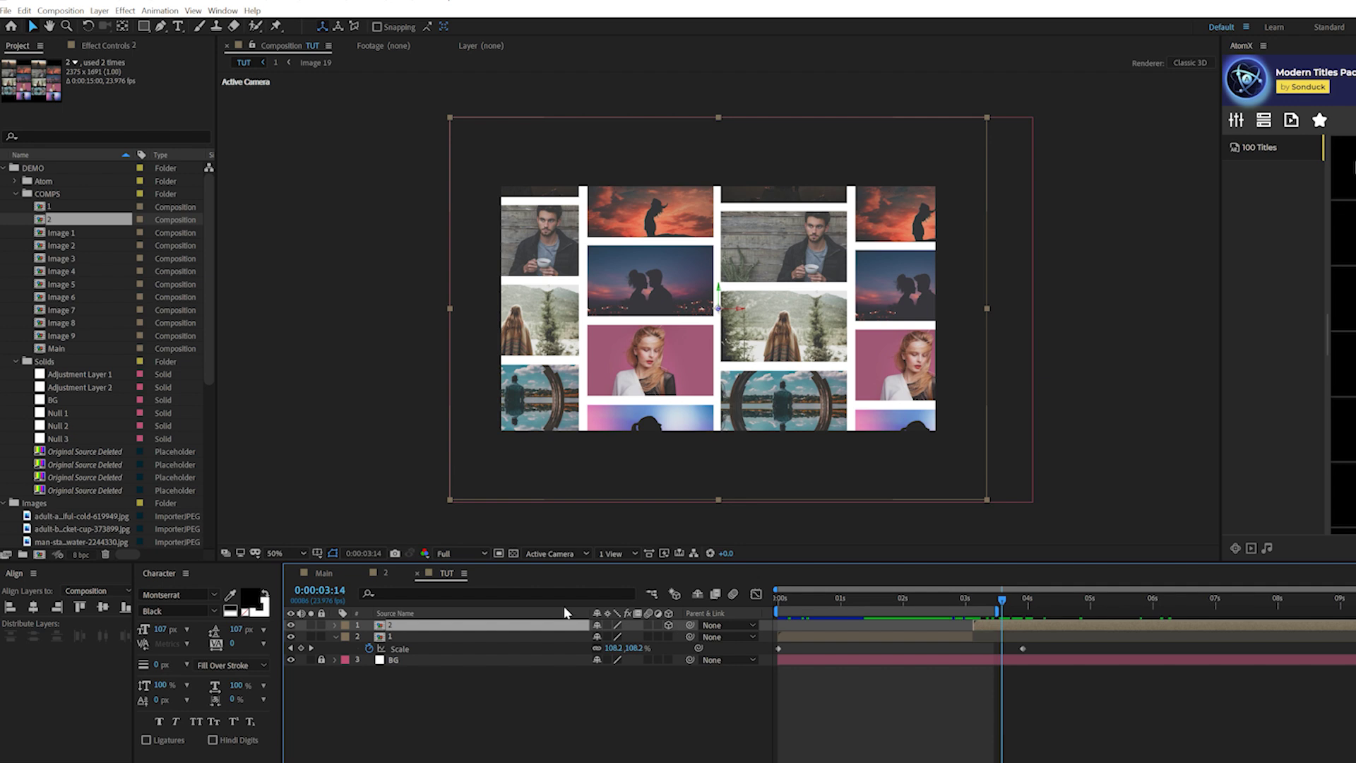
pyautogui.press('r')
pyautogui.moveTo(608, 655); pyautogui.dragTo(594, 651)
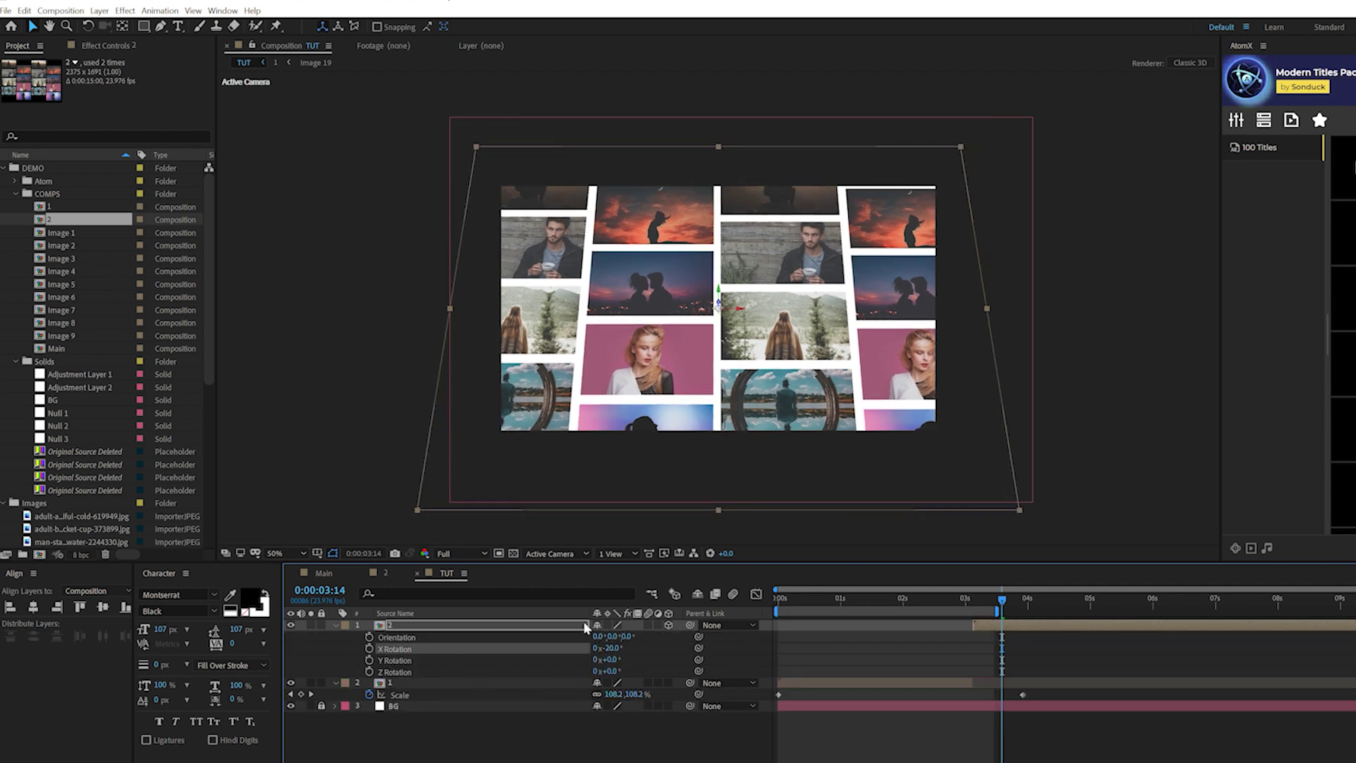
pyautogui.press('/')
pyautogui.moveTo(608, 660); pyautogui.dragTo(622, 658)
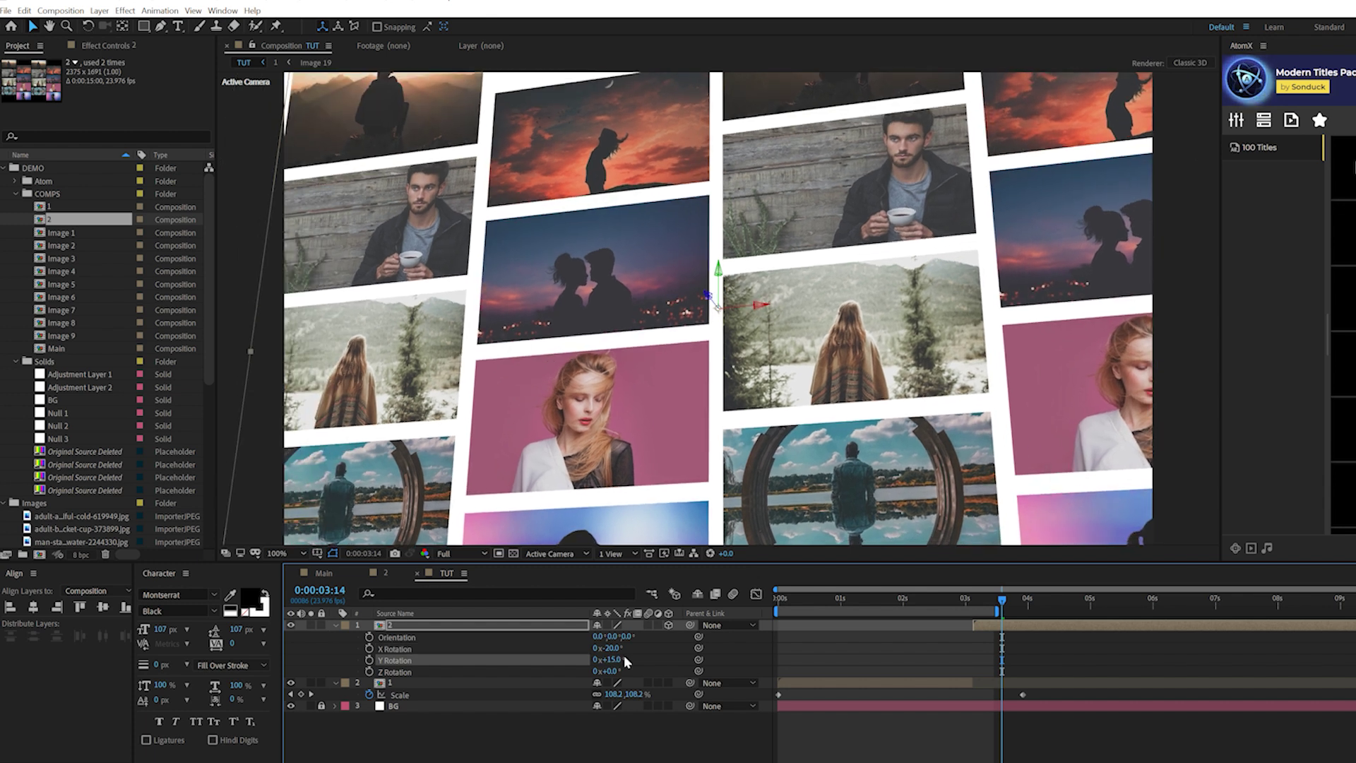
# Step: Reposition the tilted layer 2 so its image columns fill the frame, and set its Scale to 110%
pyautogui.press(',')
pyautogui.moveTo(784, 365); pyautogui.dragTo(742, 388)
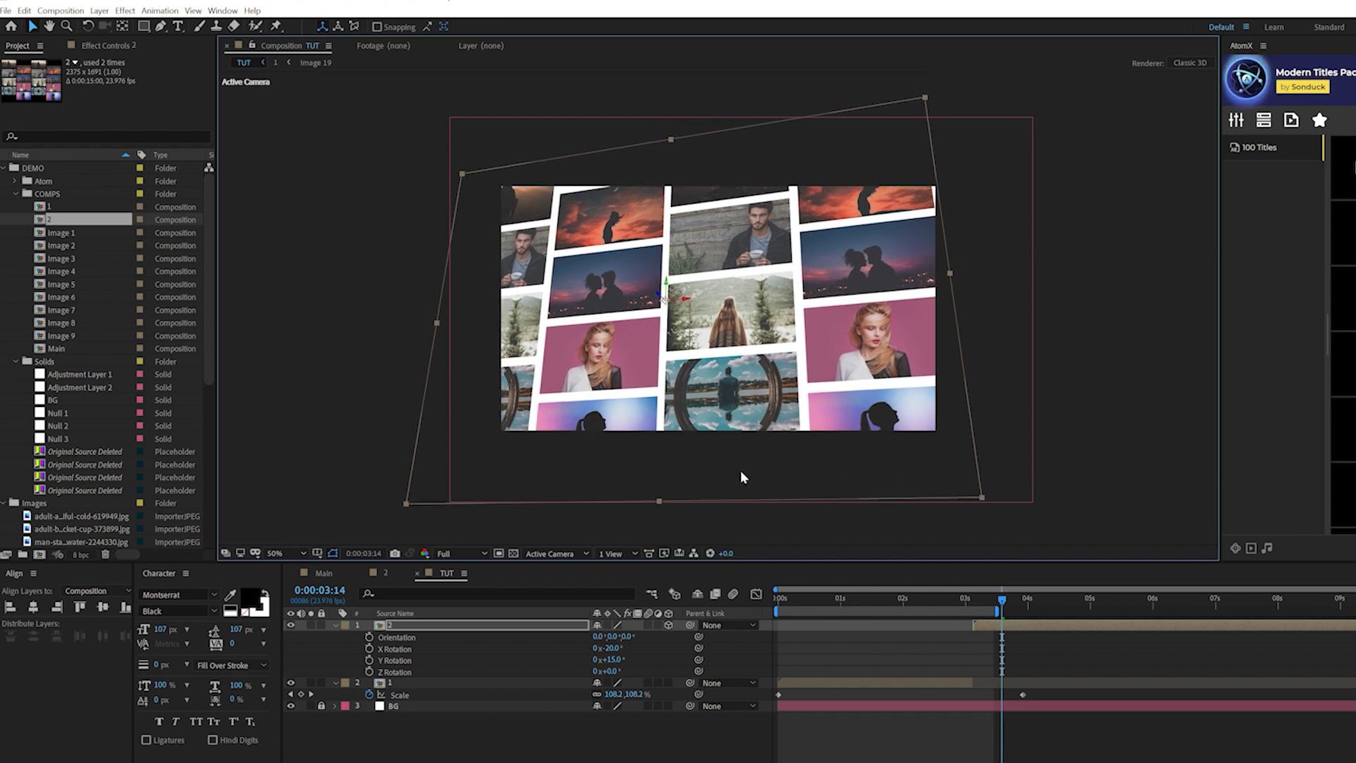
pyautogui.press('s')
pyautogui.moveTo(612, 644); pyautogui.dragTo(616, 638)
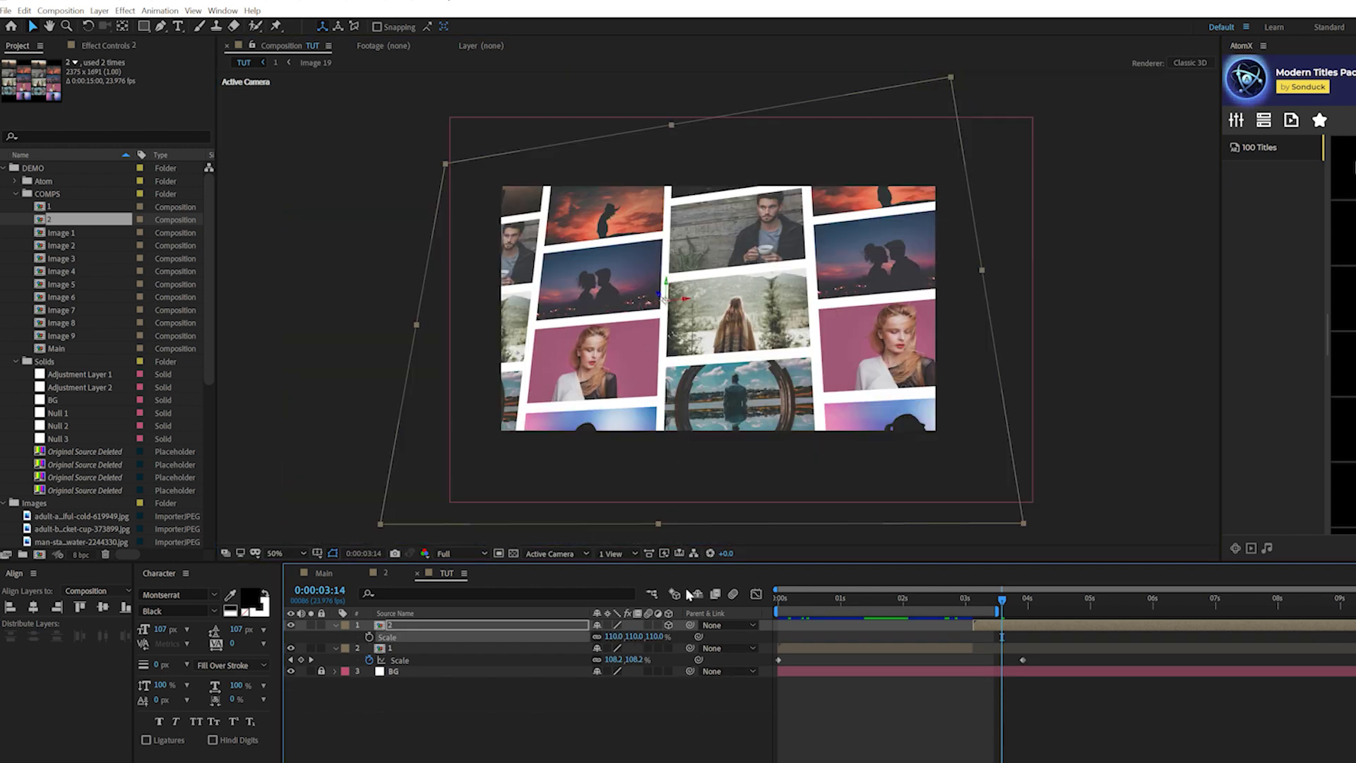
# Step: Refine layer 2's tilt with a Y Rotation of 12° and a Z Rotation of 8°
pyautogui.press('r')
pyautogui.moveTo(614, 667); pyautogui.dragTo(615, 671)
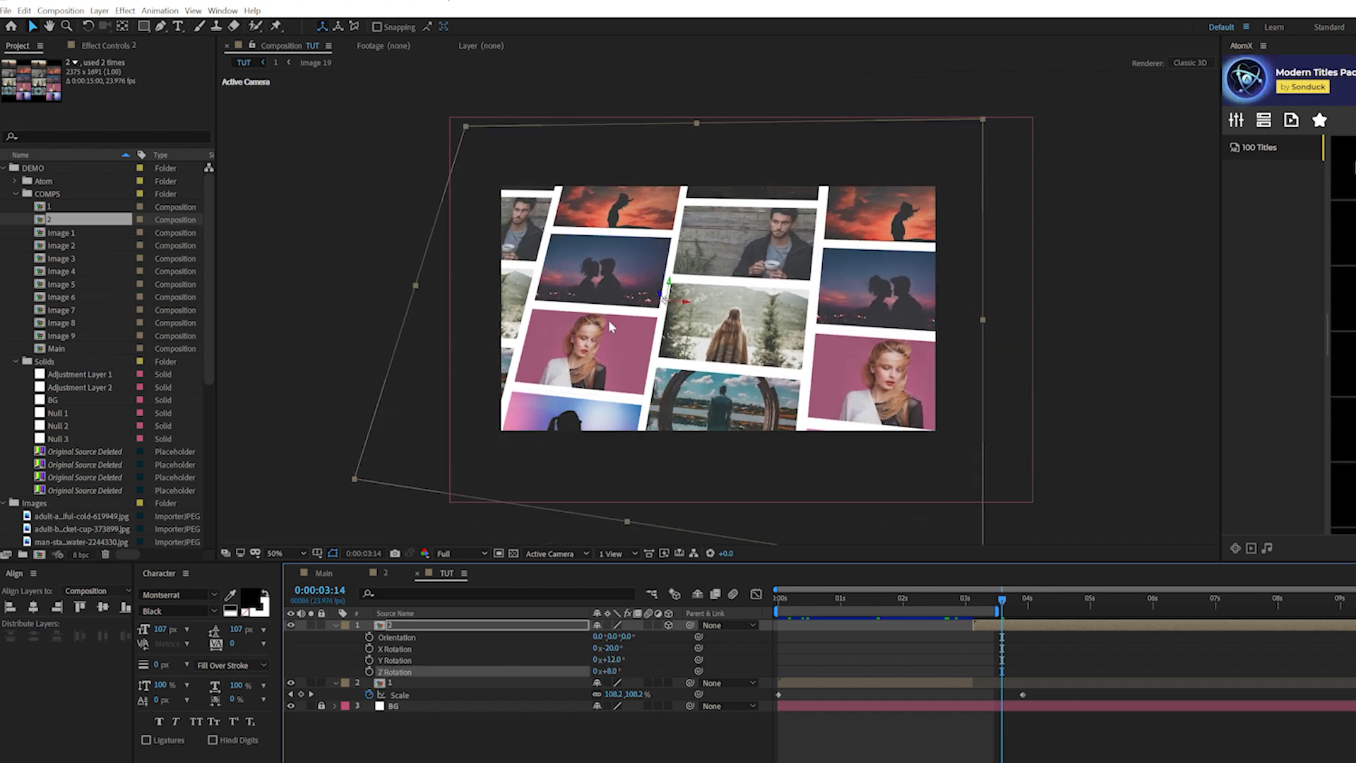
pyautogui.press('.')
pyautogui.press(',')
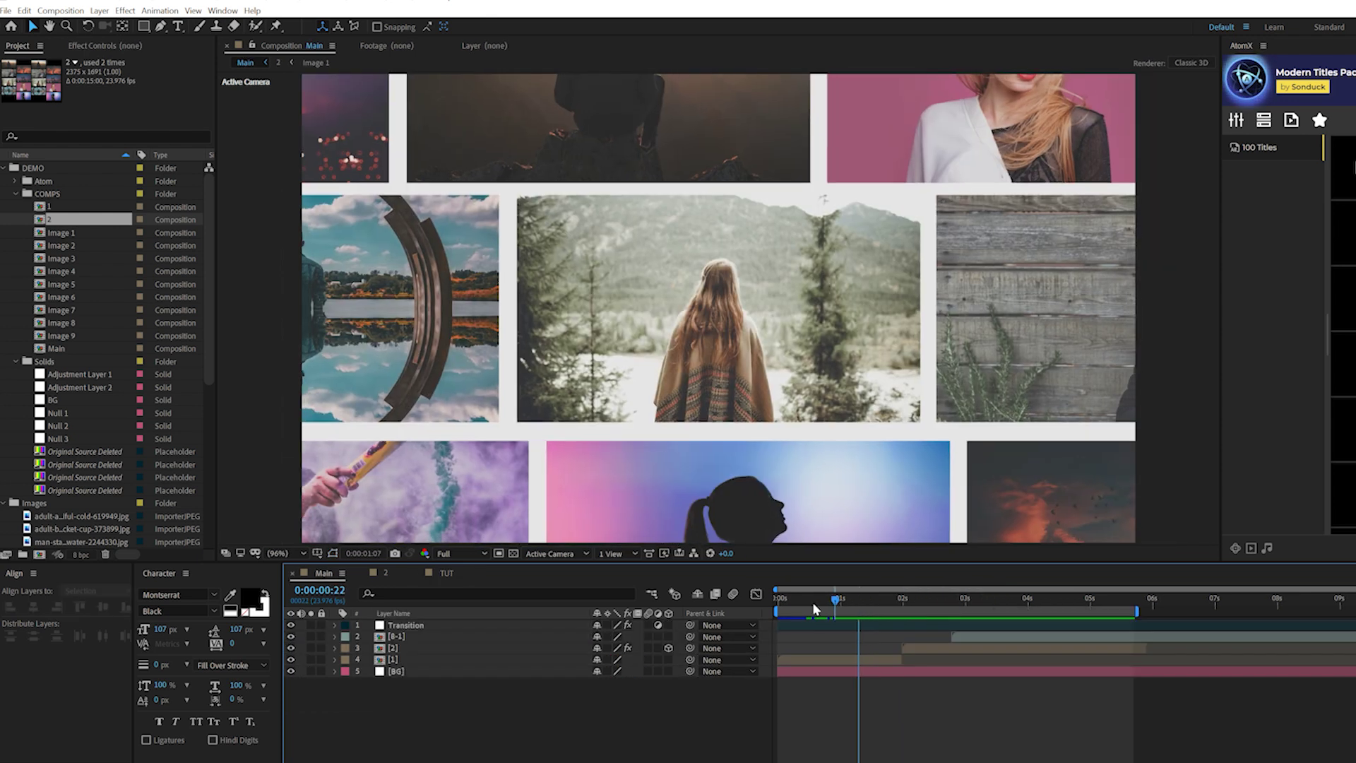
# Step: Preview the Main composition to examine the transition between its first and second grid scenes
pyautogui.moveTo(814, 602)
pyautogui.mouseDown()
pyautogui.moveTo(939, 614)
pyautogui.moveTo(813, 617)
pyautogui.mouseUp()
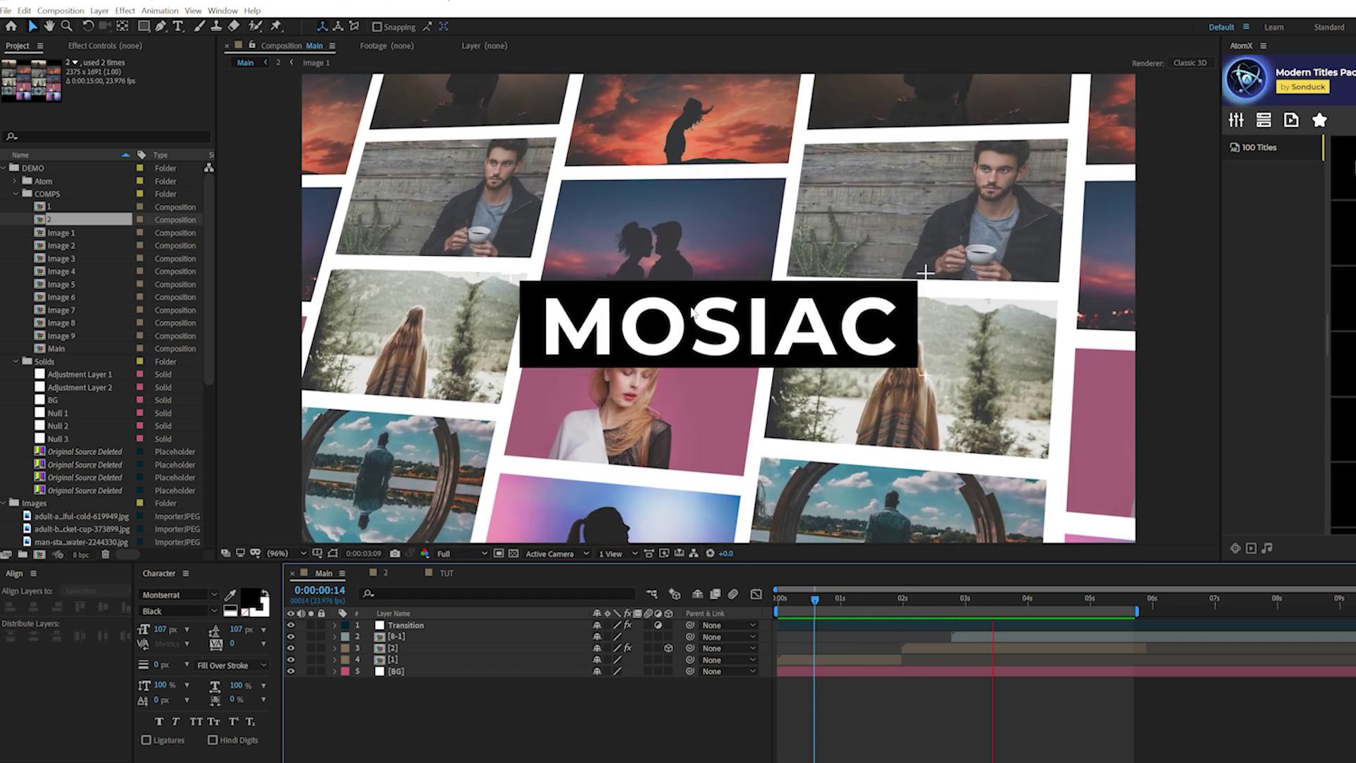
pyautogui.moveTo(867, 598); pyautogui.dragTo(900, 609)
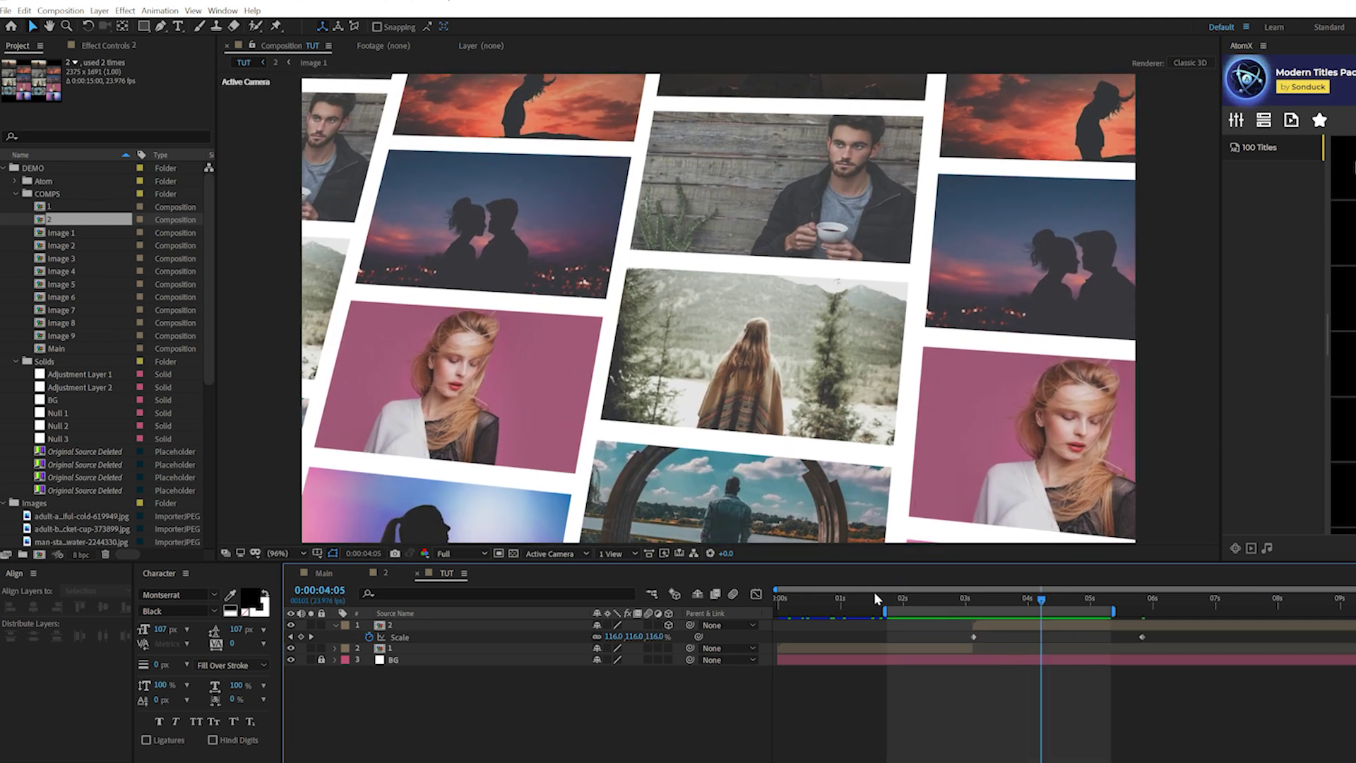
# Step: Add an adjustment layer above layer 2 in TUT and apply Optics Compensation, keyframing Field Of View at 0 at 0:00:02:18
pyautogui.click(950, 598)
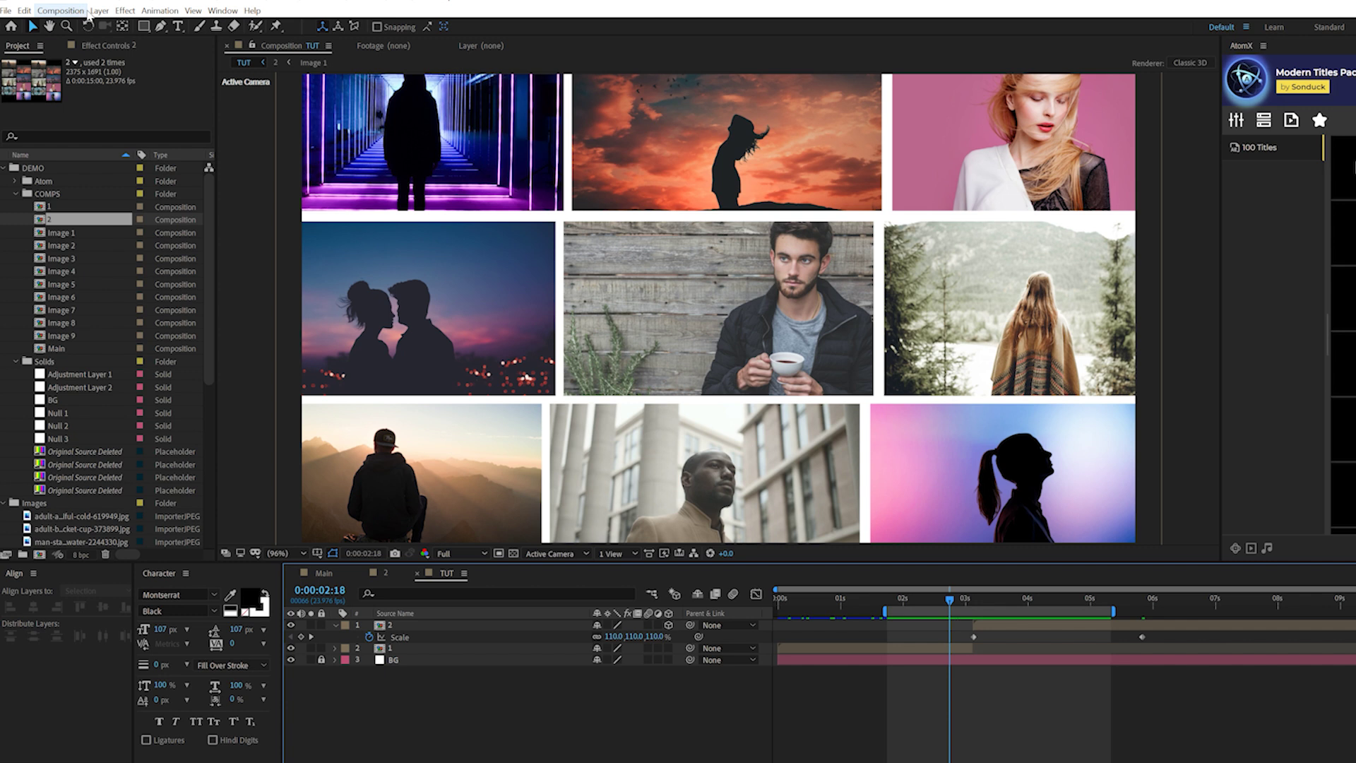
pyautogui.click(92, 11)
pyautogui.moveTo(114, 32)
pyautogui.click(324, 104)
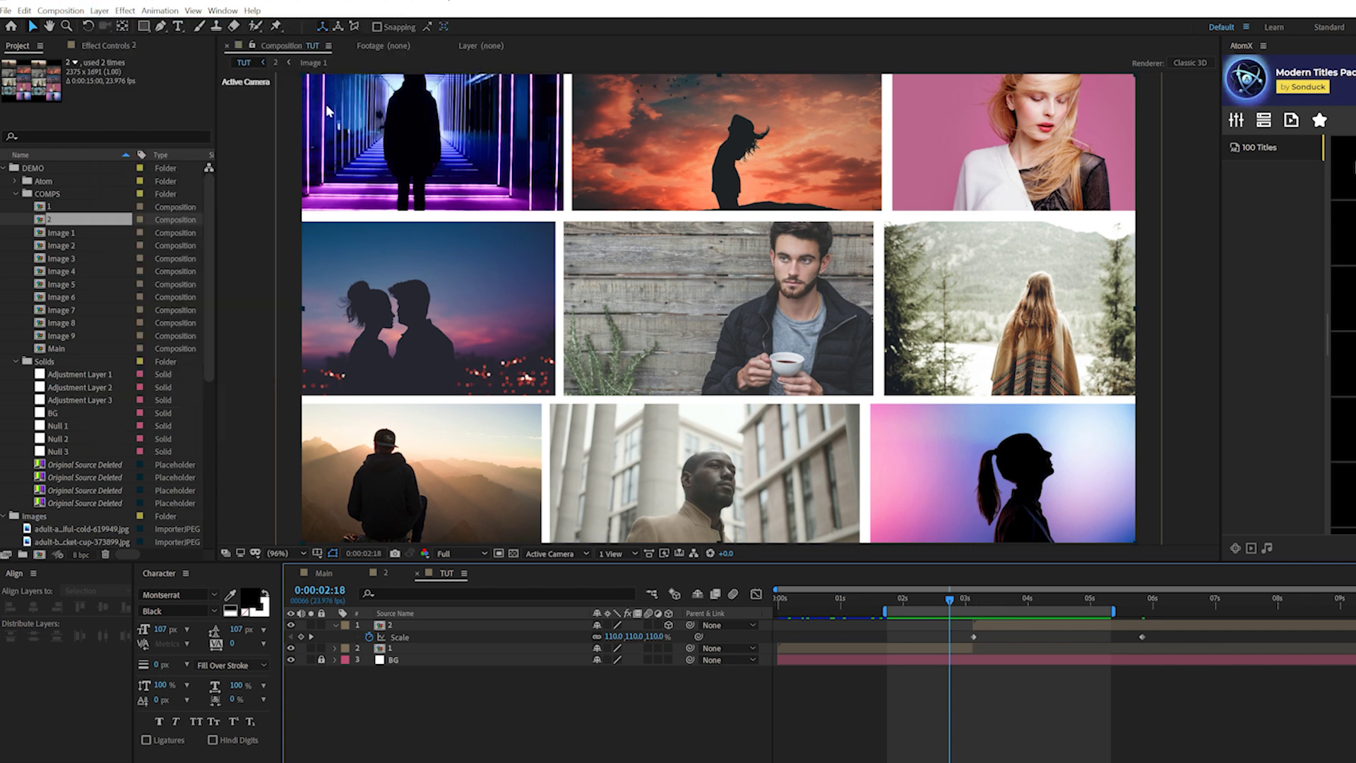
pyautogui.click(125, 10)
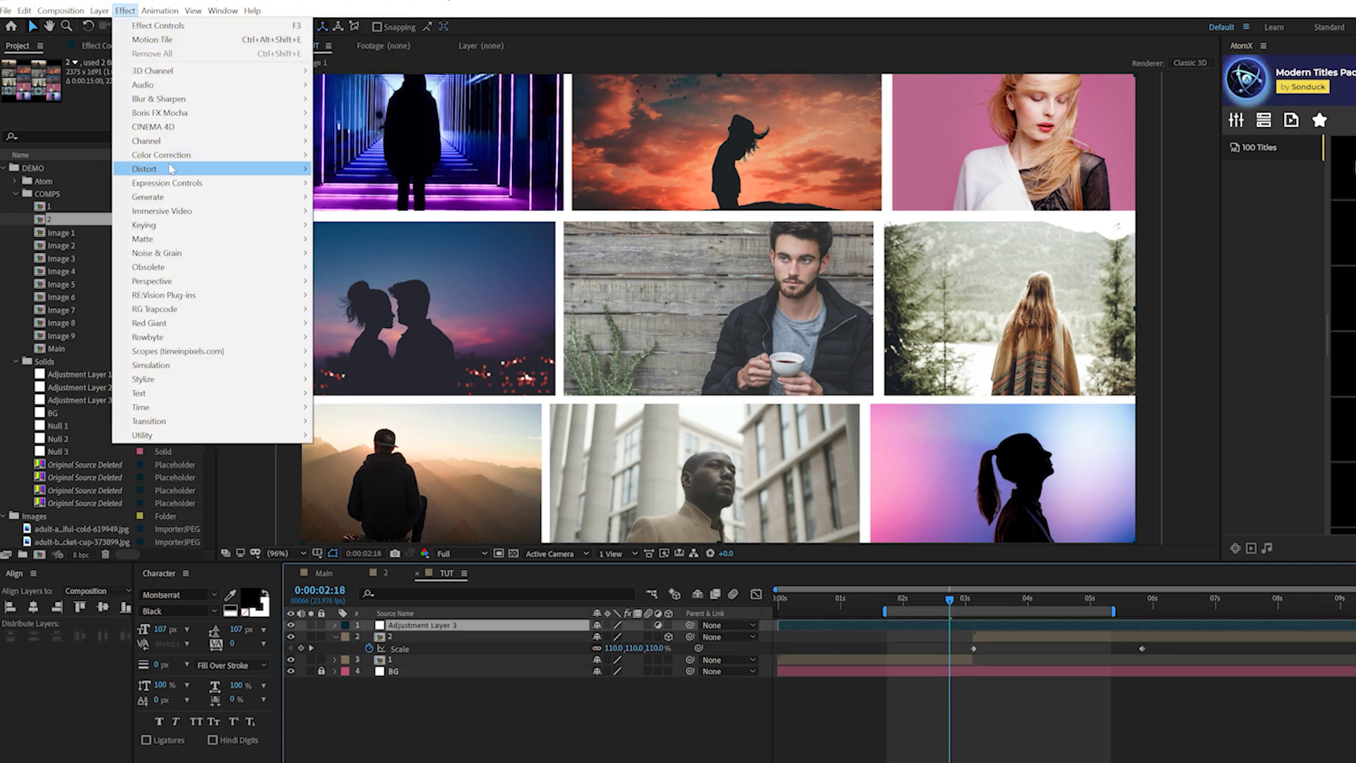
pyautogui.moveTo(202, 175)
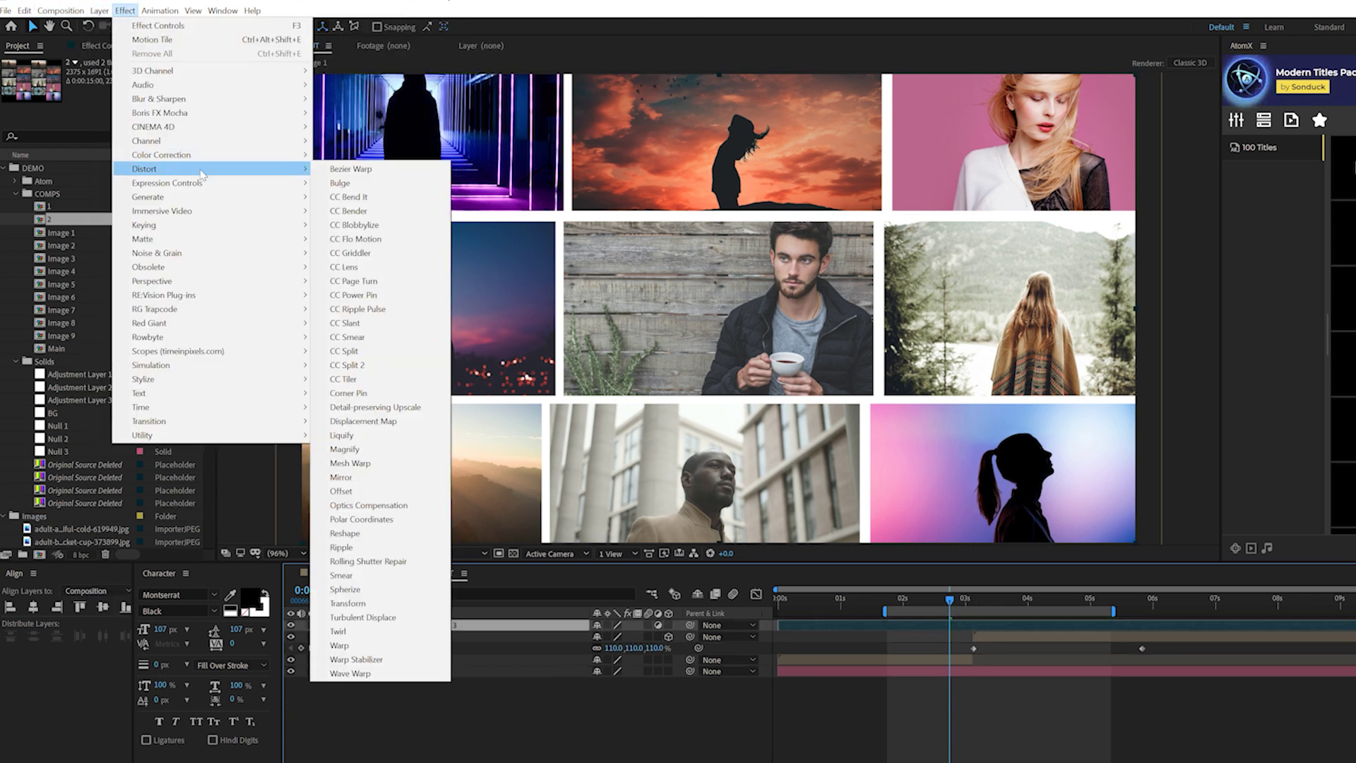
pyautogui.click(368, 506)
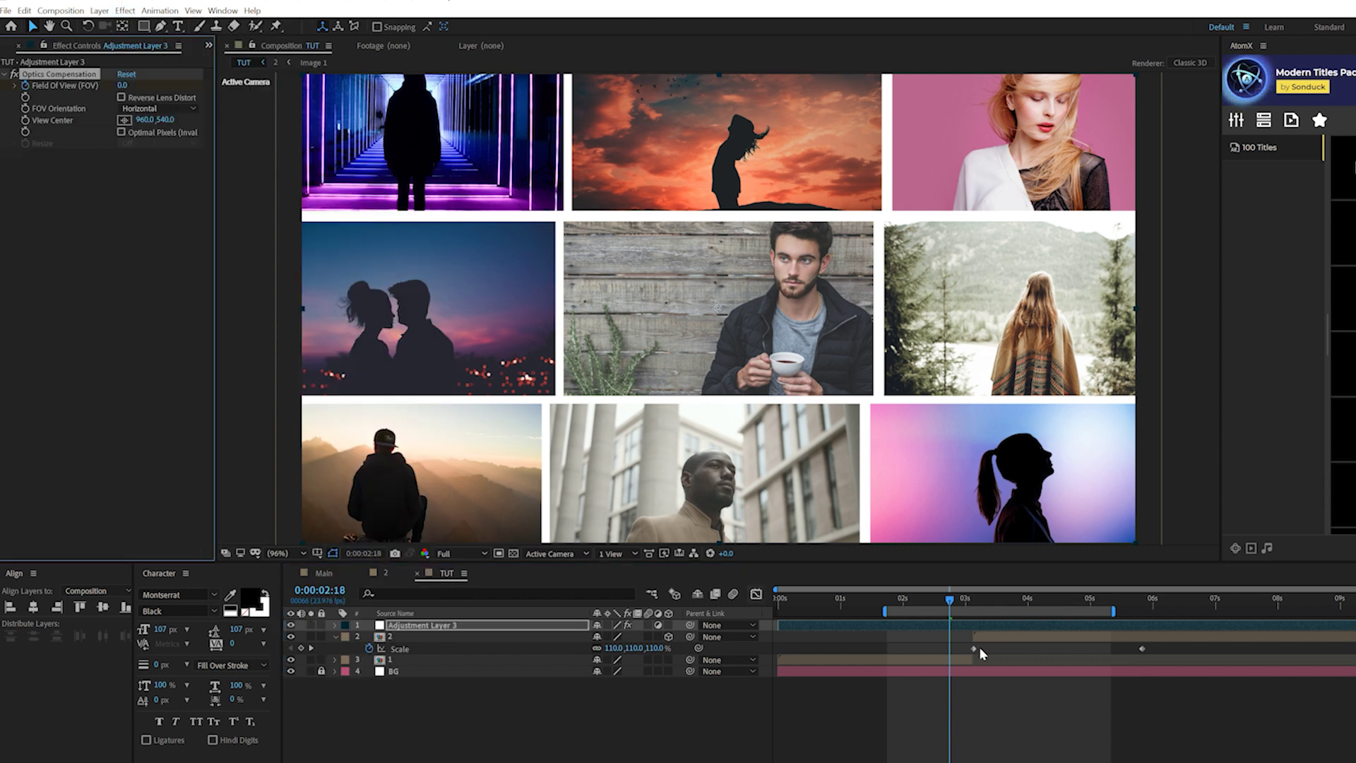
# Step: At 0:00:03:03, set Optics Compensation's Field Of View to 89.7 with Reverse Lens Distortion turned on
pyautogui.click(968, 626)
pyautogui.moveTo(970, 606); pyautogui.dragTo(975, 610)
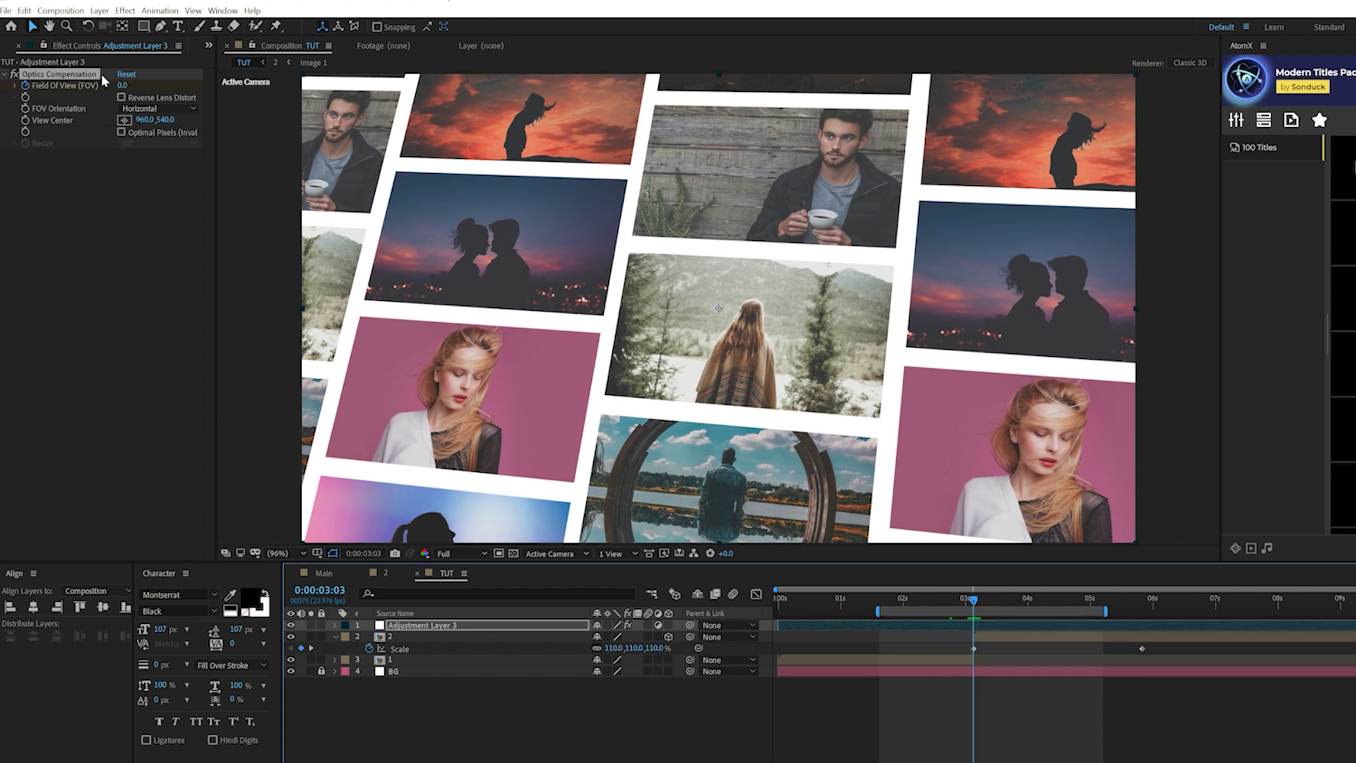
pyautogui.moveTo(122, 85); pyautogui.dragTo(978, 222)
pyautogui.click(122, 98)
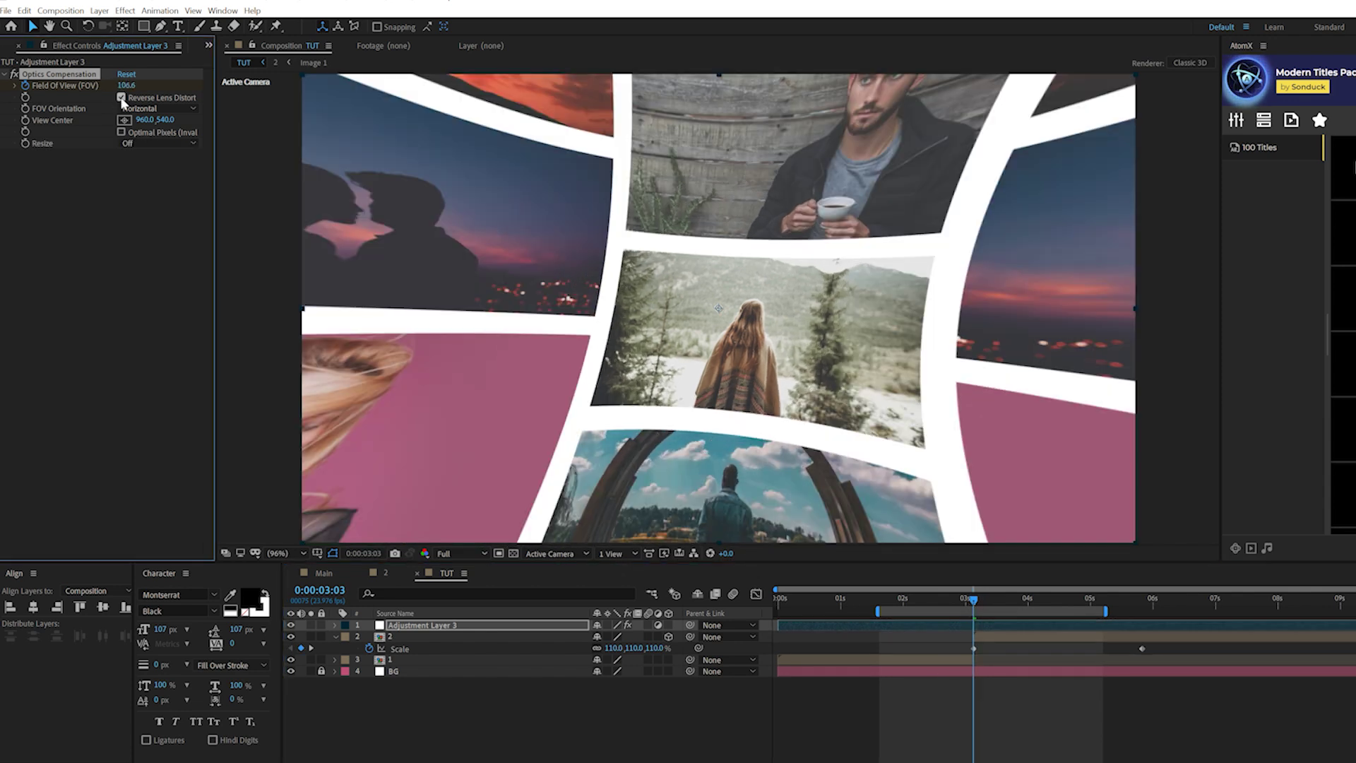
pyautogui.moveTo(125, 86); pyautogui.dragTo(17, 85)
# Step: Set Field Of View to 0 at 0:00:03:14 and preview the lens distortion across the scene change
pyautogui.moveTo(973, 599); pyautogui.dragTo(1002, 599)
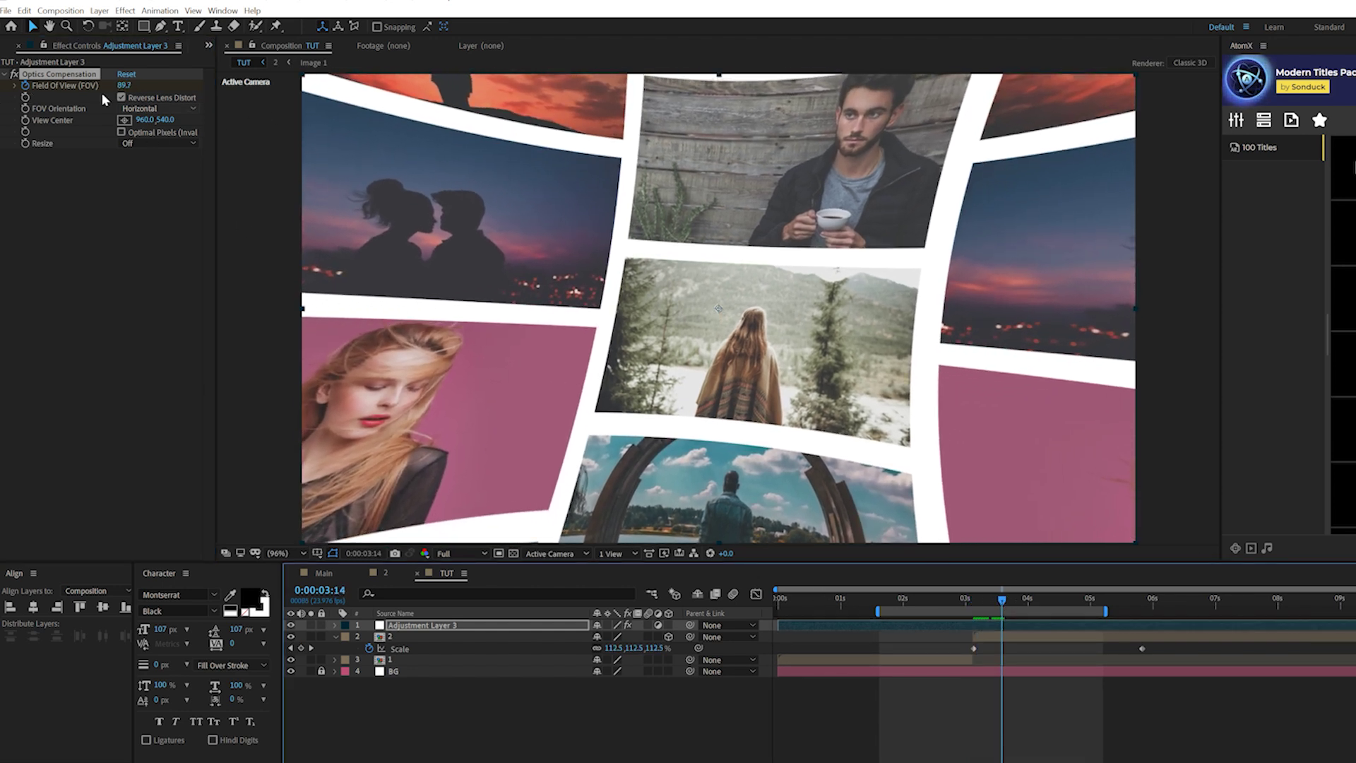
pyautogui.click(124, 85)
pyautogui.write('0')
pyautogui.press('Return')
pyautogui.click(946, 599)
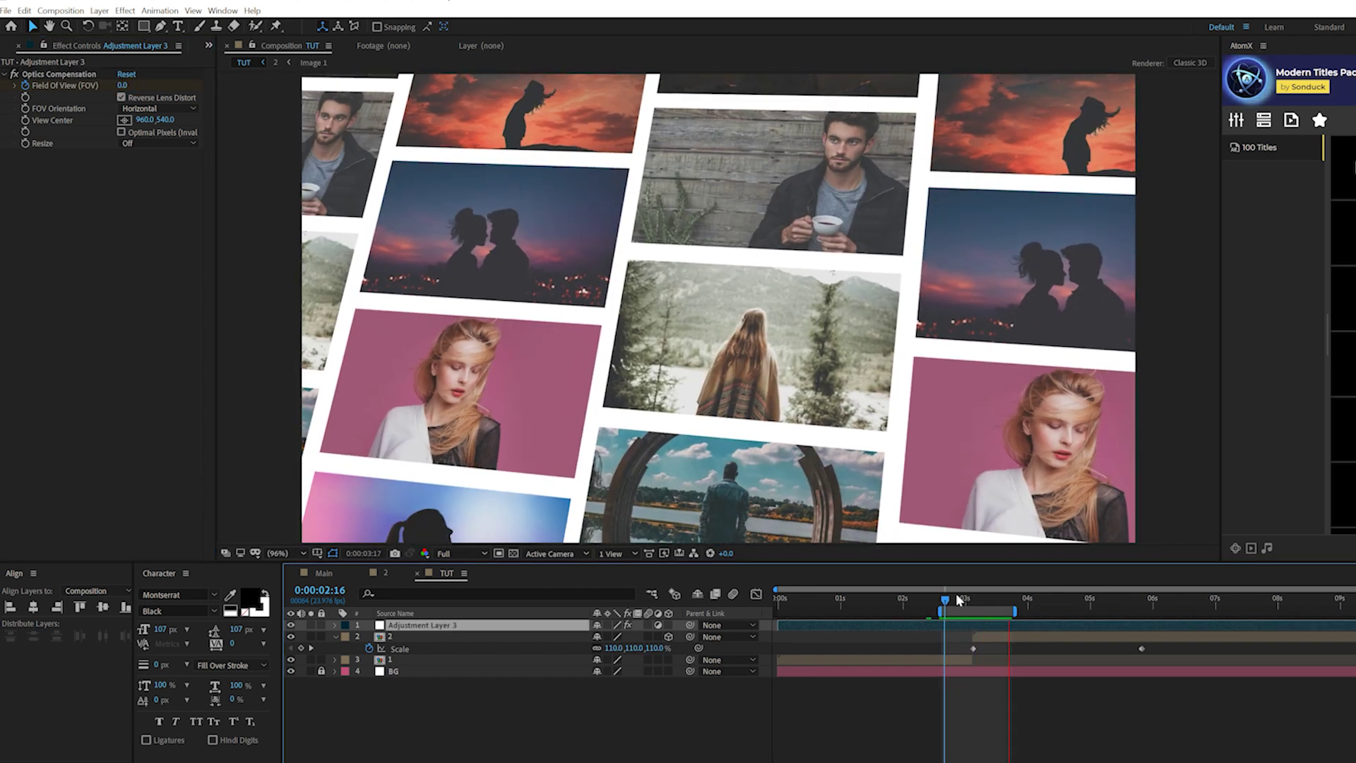
# Step: Apply a Gaussian Blur effect to the transition's adjustment layer
pyautogui.click(972, 599)
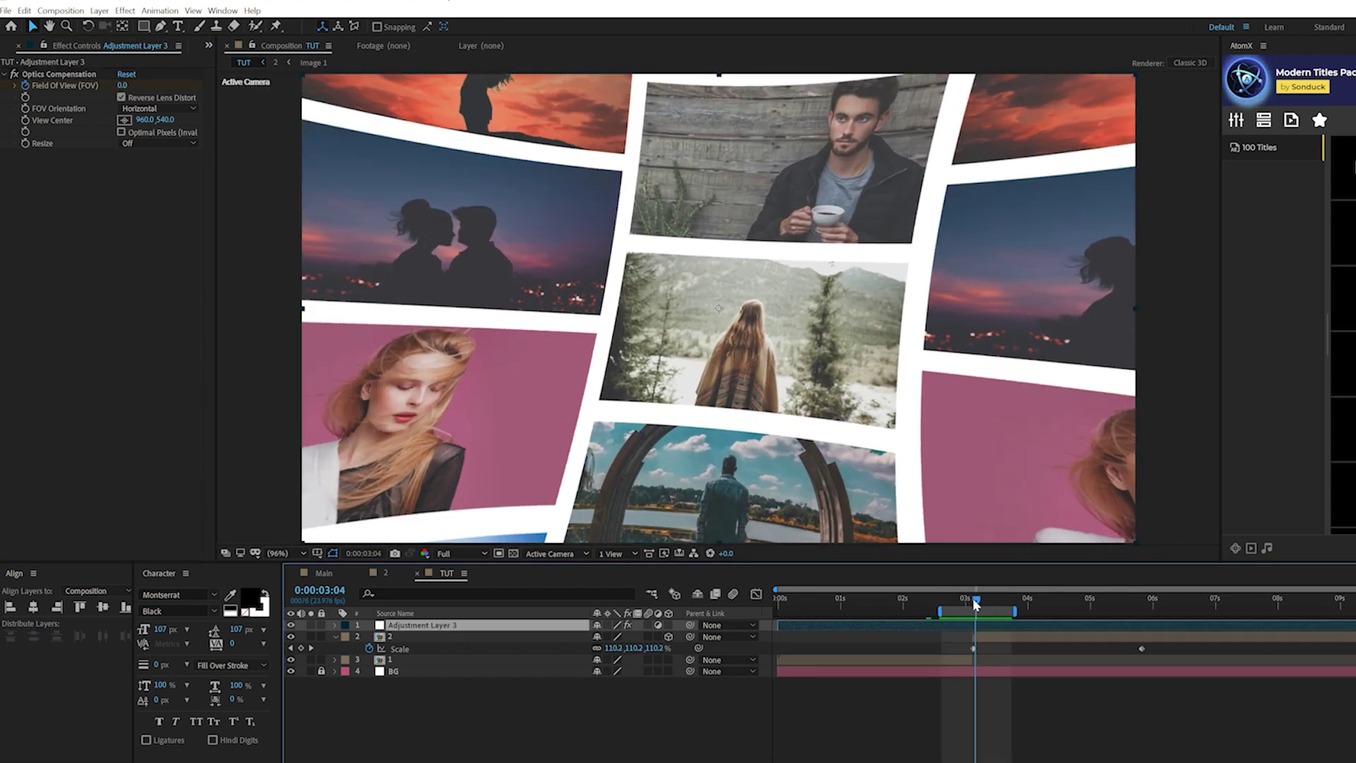
pyautogui.click(125, 11)
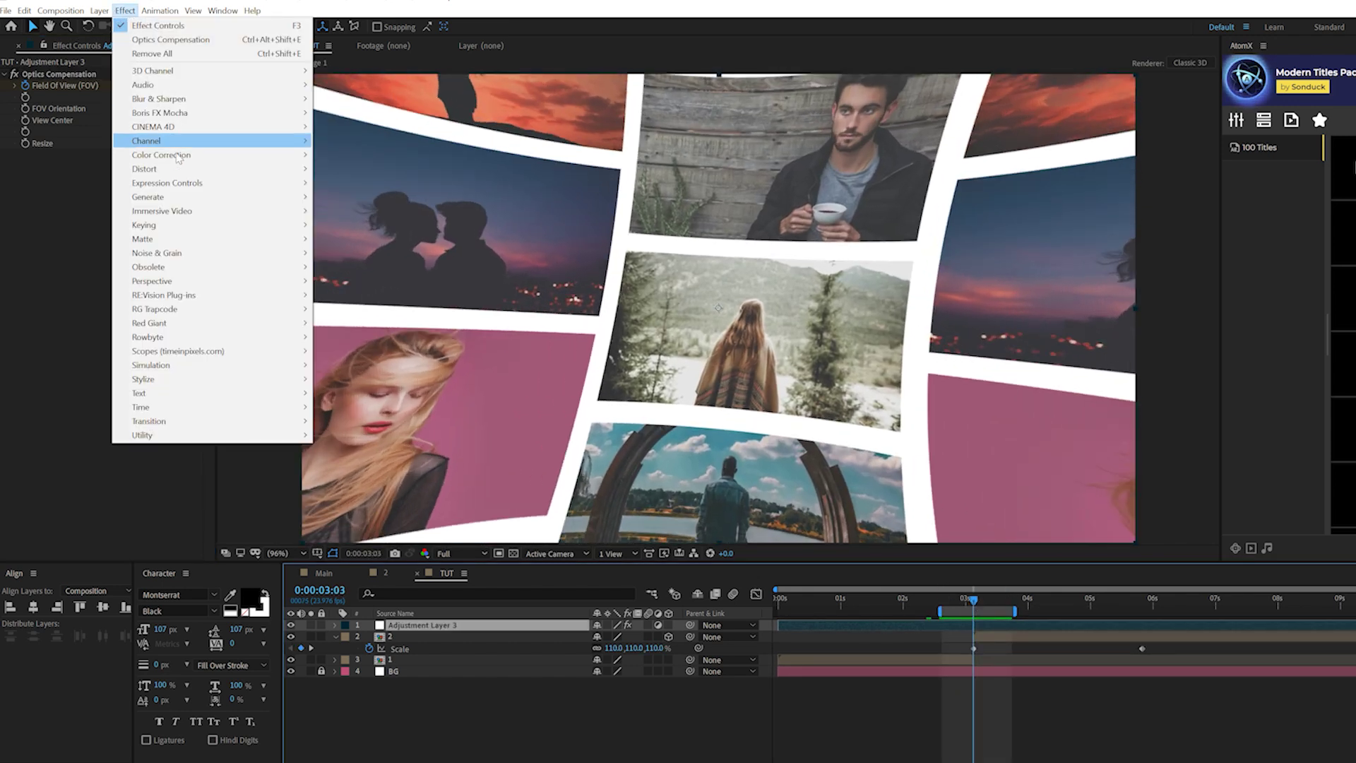
pyautogui.moveTo(154, 101)
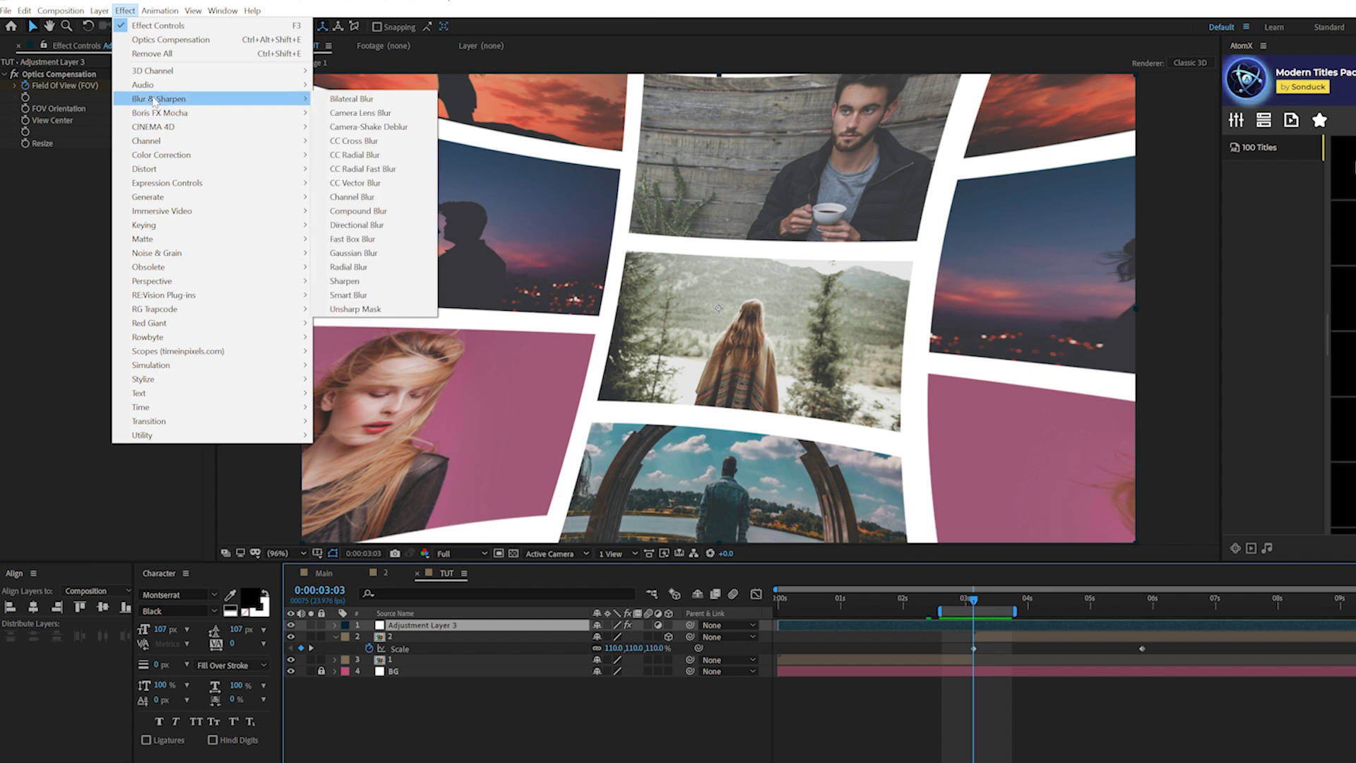
pyautogui.click(353, 253)
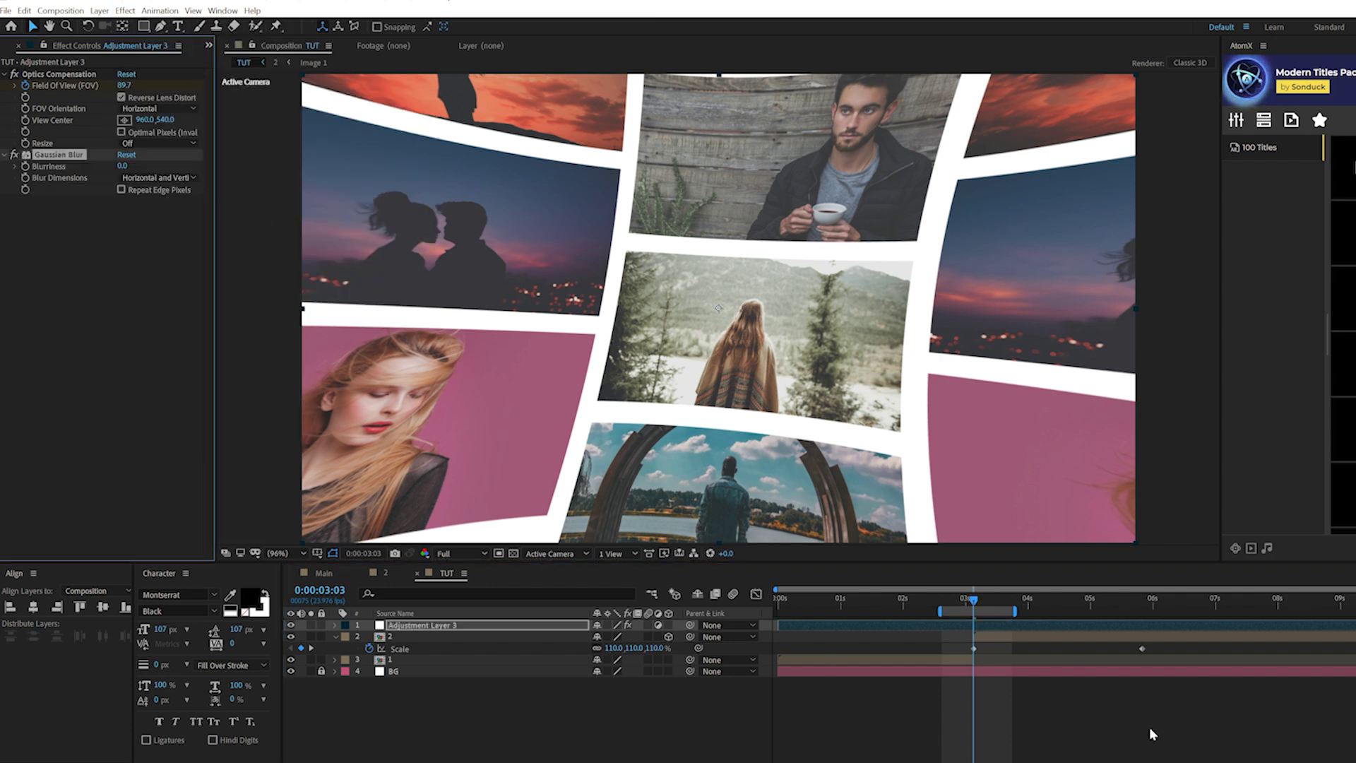
# Step: Keyframe Gaussian Blur's Blurriness at 0 at both 0:00:02:22 and 0:00:03:11
pyautogui.press('space')
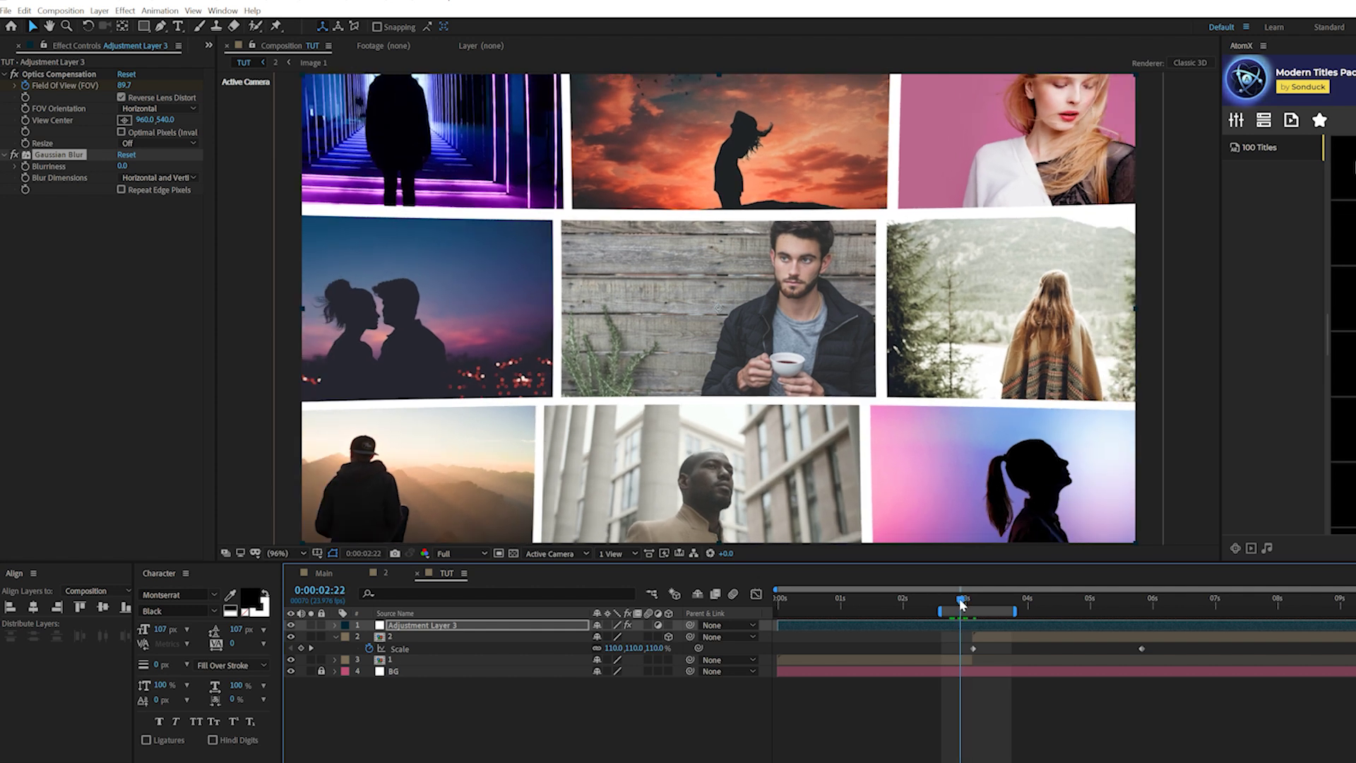
pyautogui.click(24, 170)
pyautogui.moveTo(1008, 599)
pyautogui.mouseDown()
pyautogui.moveTo(978, 601)
pyautogui.moveTo(995, 601)
pyautogui.mouseUp()
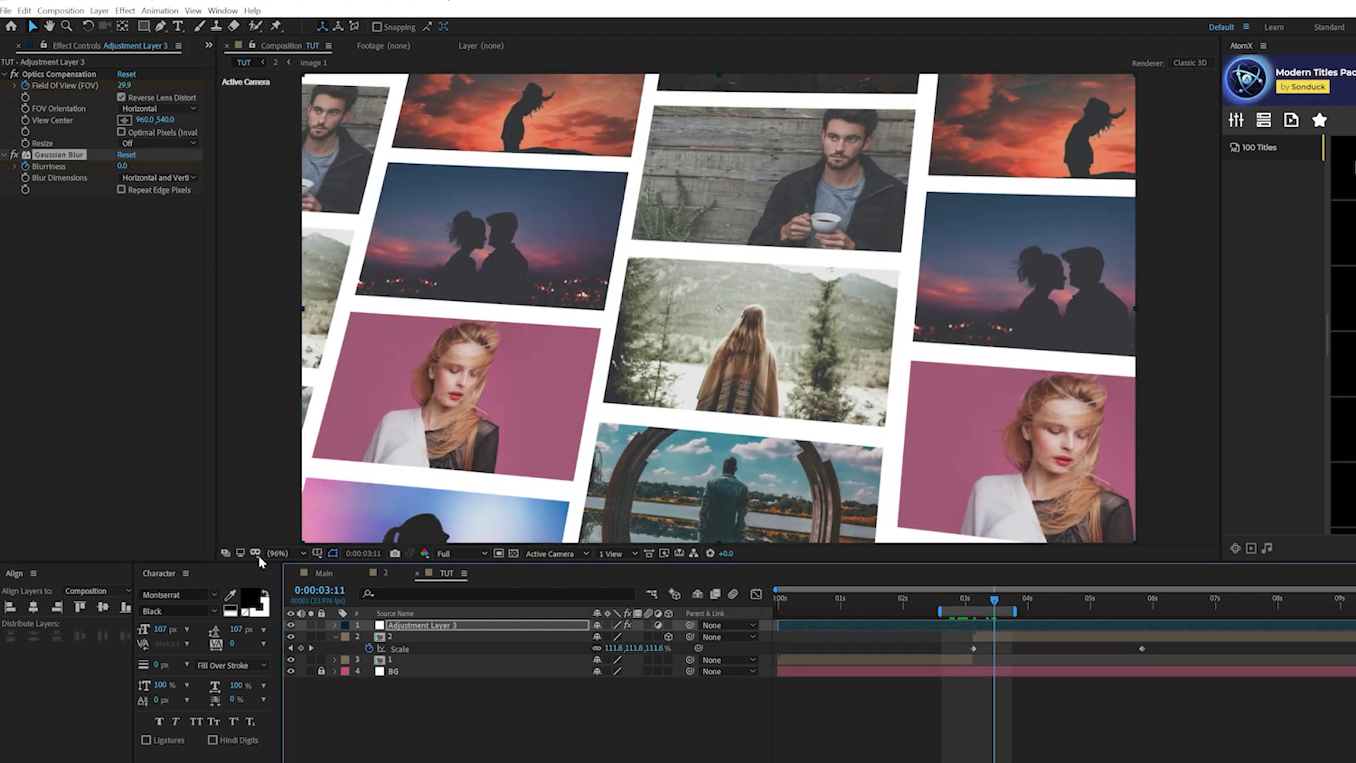
pyautogui.press('u')
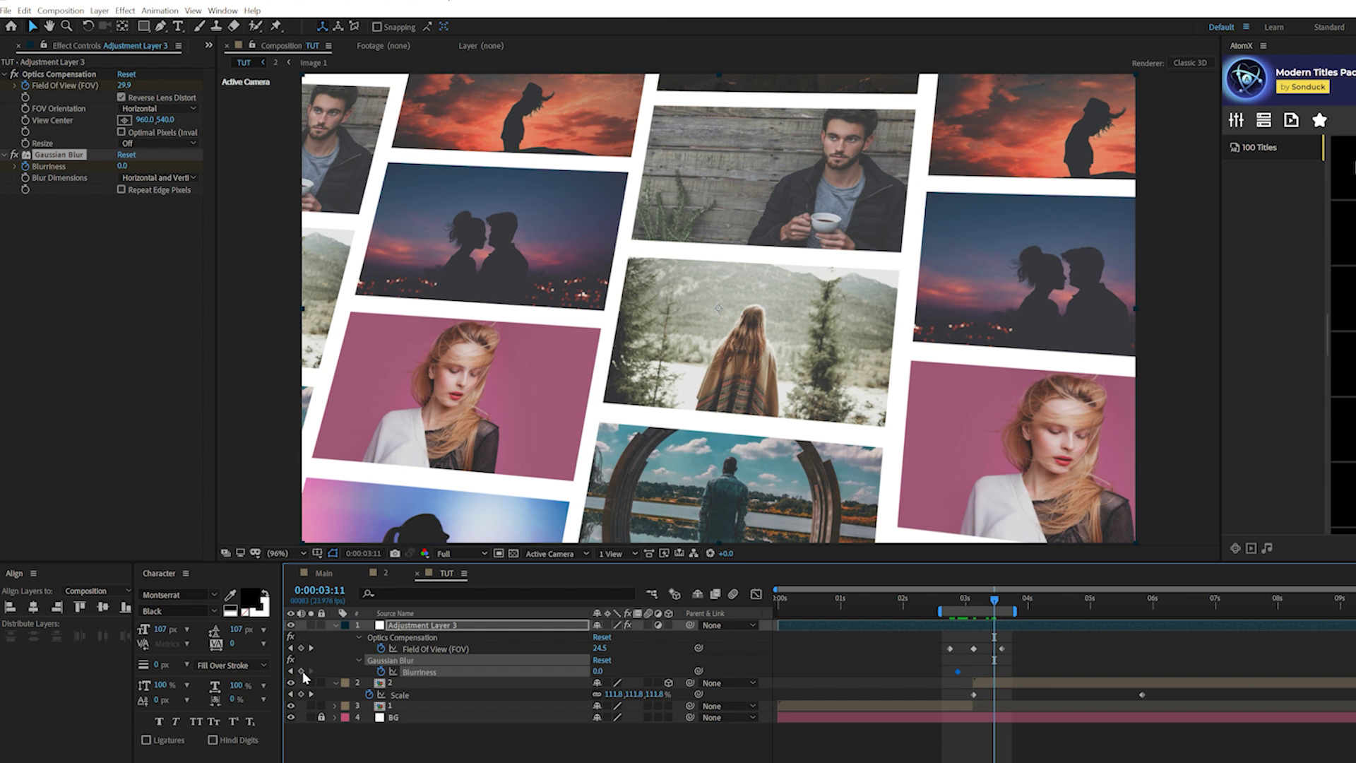
# Step: Set Blurriness to 16.6 at 0:00:03:03 and turn on Repeat Edge Pixels for the Gaussian Blur
pyautogui.click(973, 600)
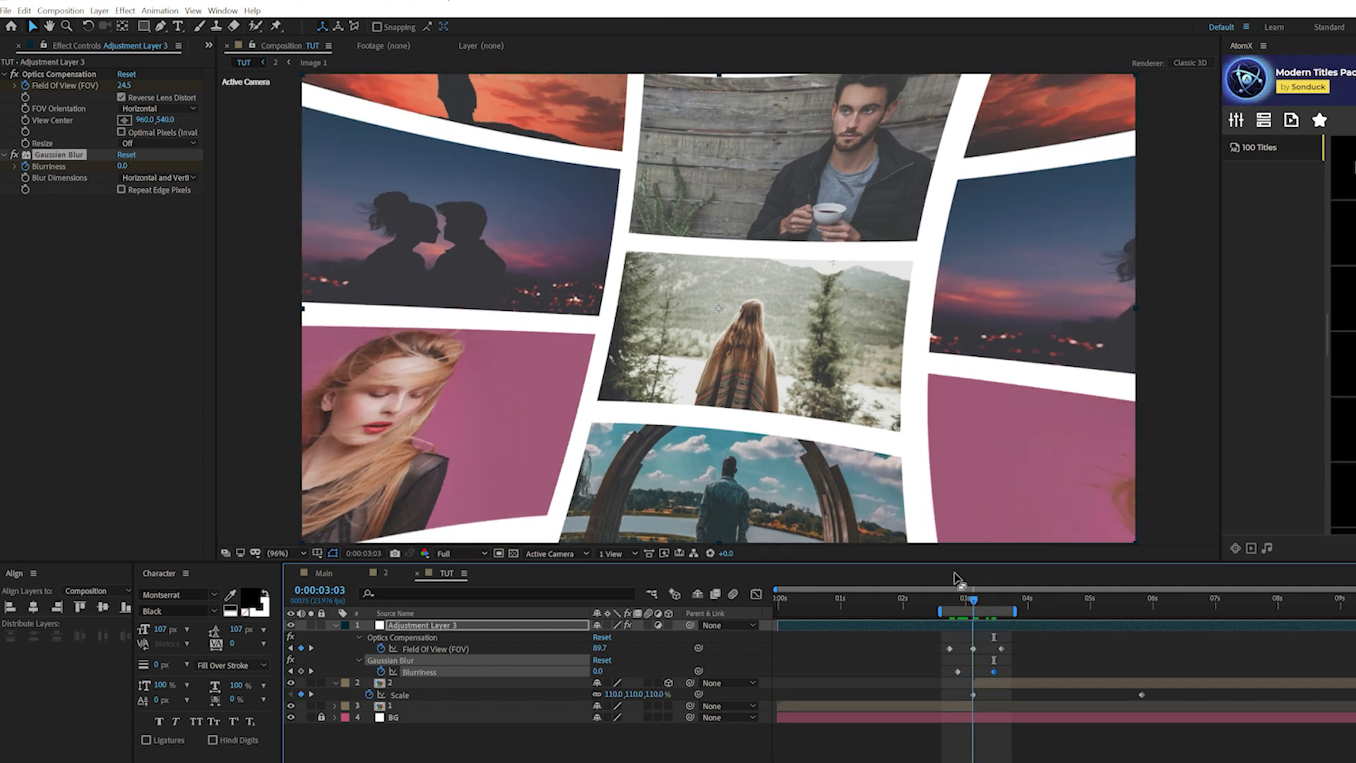
pyautogui.write('18.6')
pyautogui.press('Return')
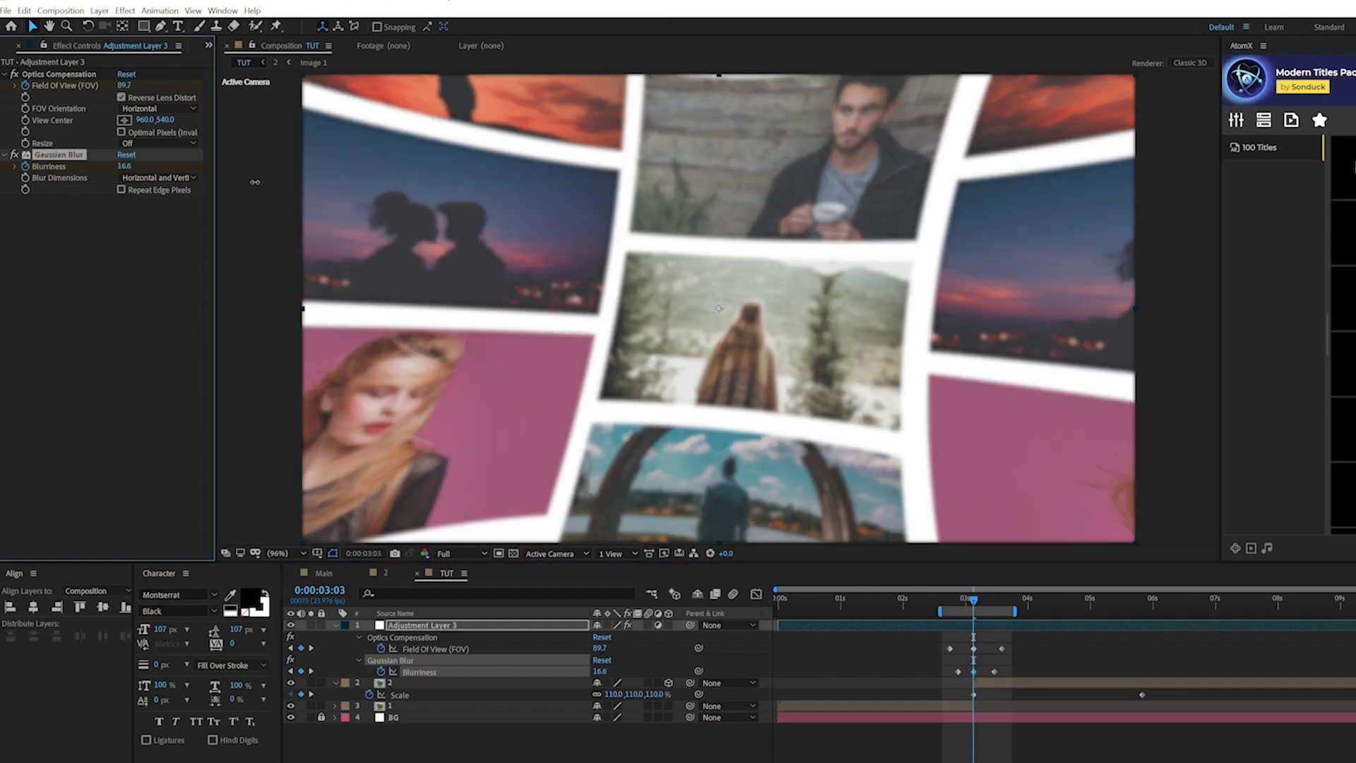
pyautogui.click(121, 190)
# Step: Preview the blurred, distorted transition between the two grid scenes, including the frames leading up to it
pyautogui.click(948, 597)
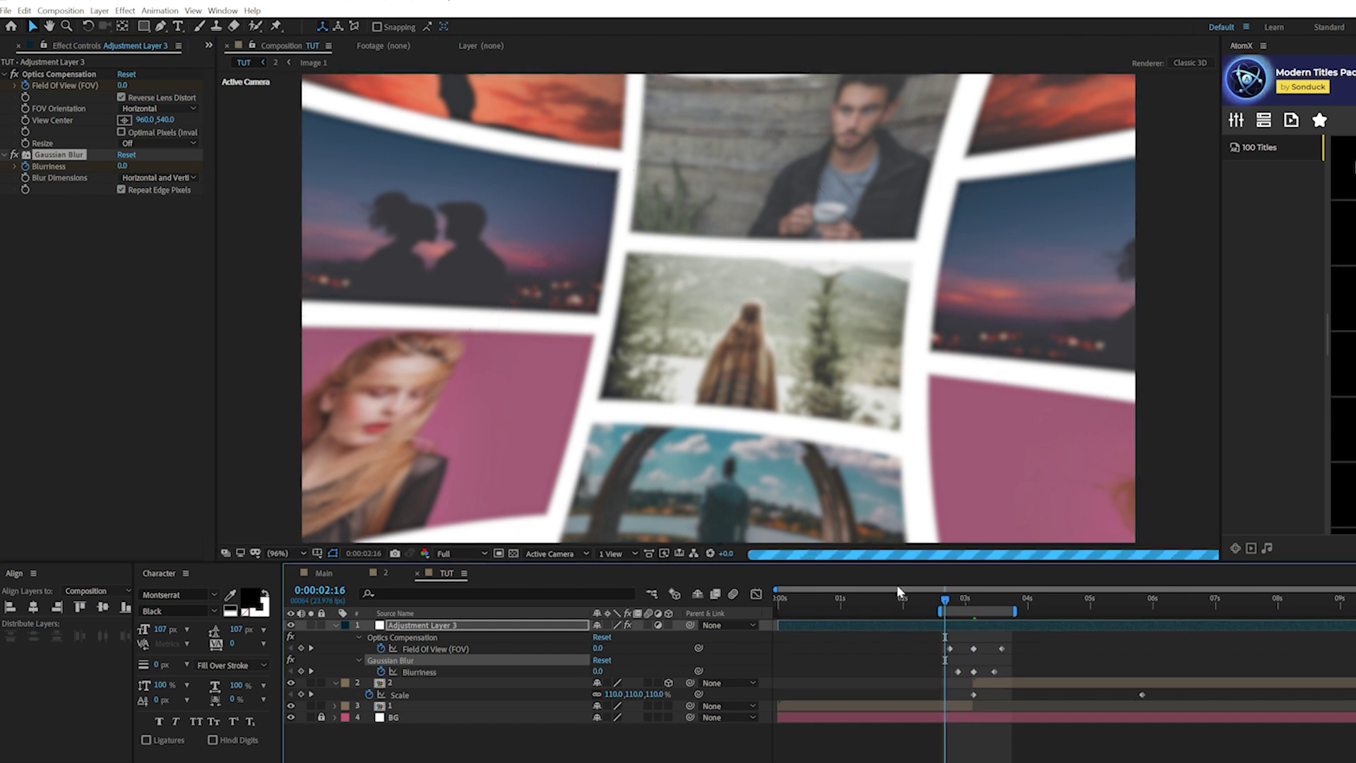
pyautogui.press('space')
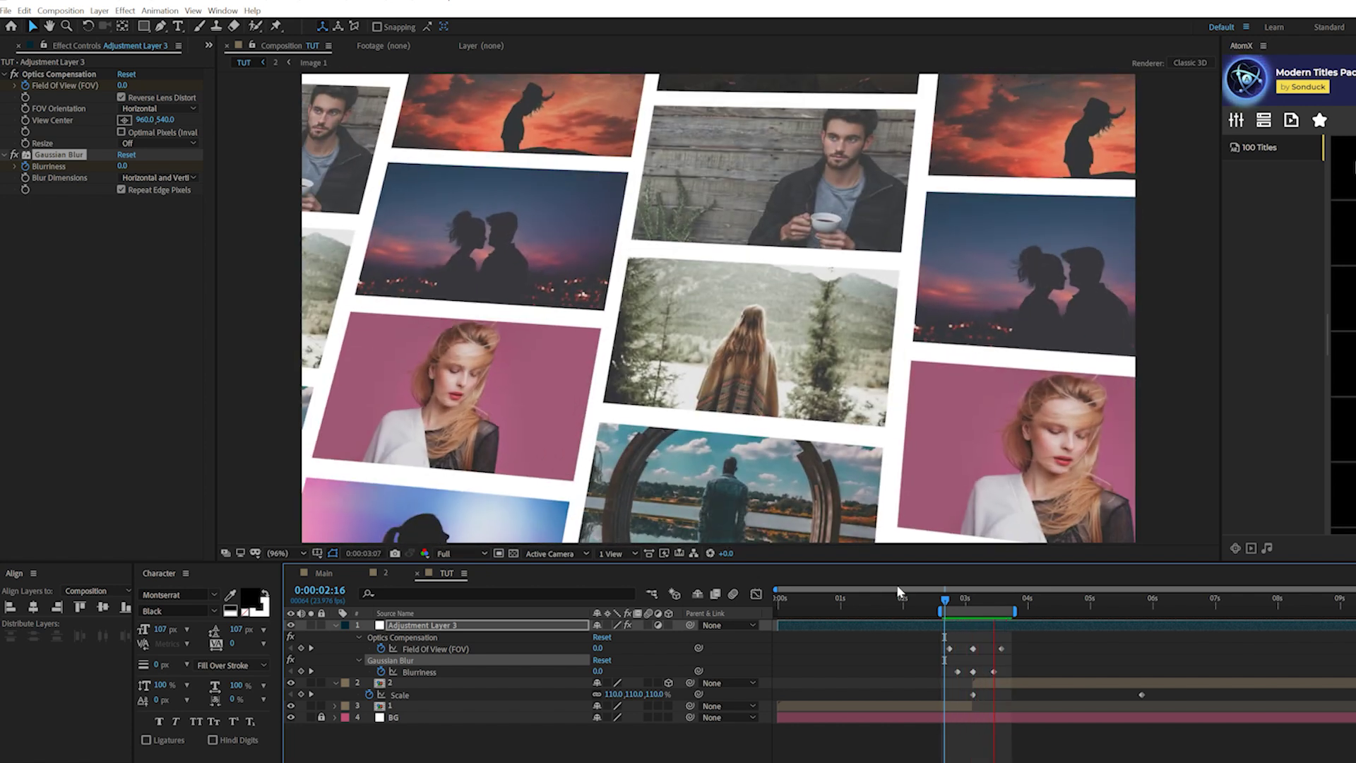
pyautogui.press('space')
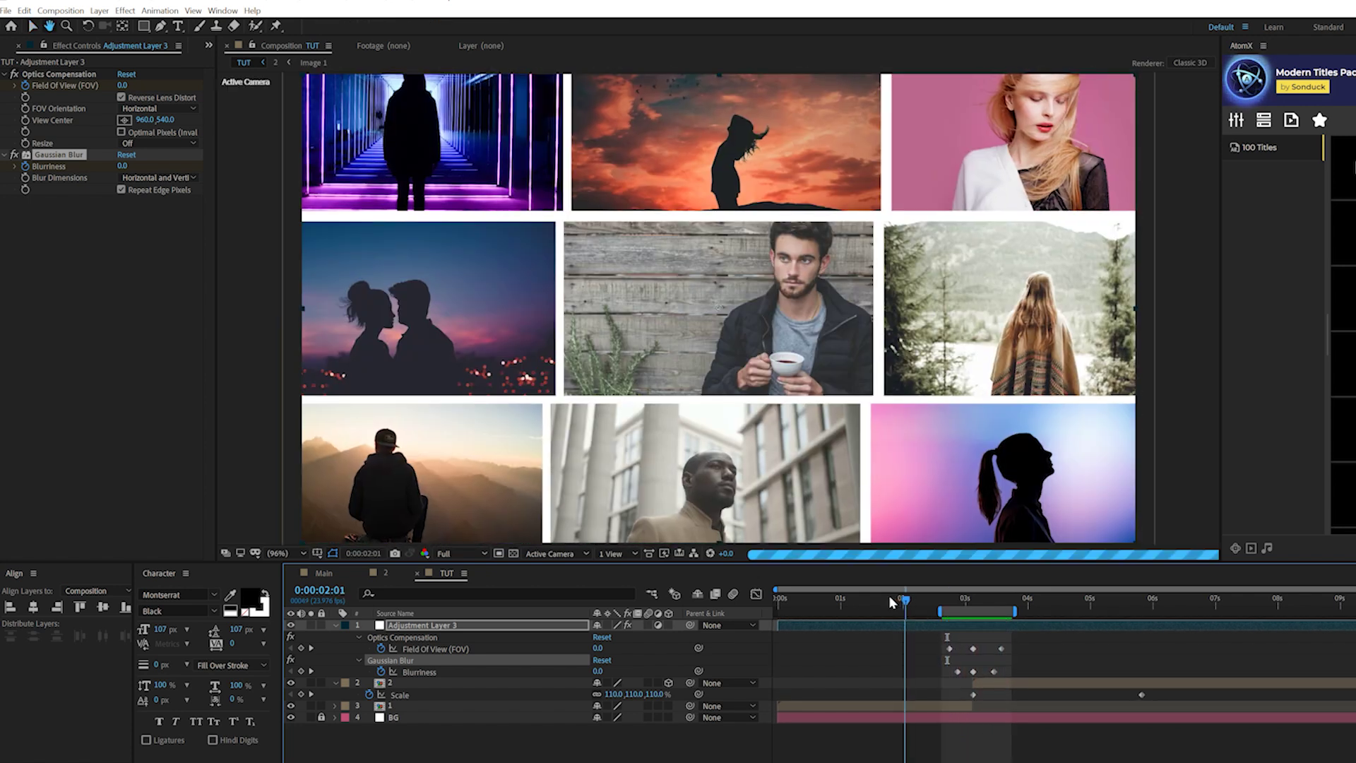
pyautogui.moveTo(930, 599)
pyautogui.mouseDown()
pyautogui.moveTo(1024, 605)
pyautogui.moveTo(934, 601)
pyautogui.mouseUp()
pyautogui.press('space')
# Step: Apply a Curves color correction to the transition's adjustment layer
pyautogui.click(392, 616)
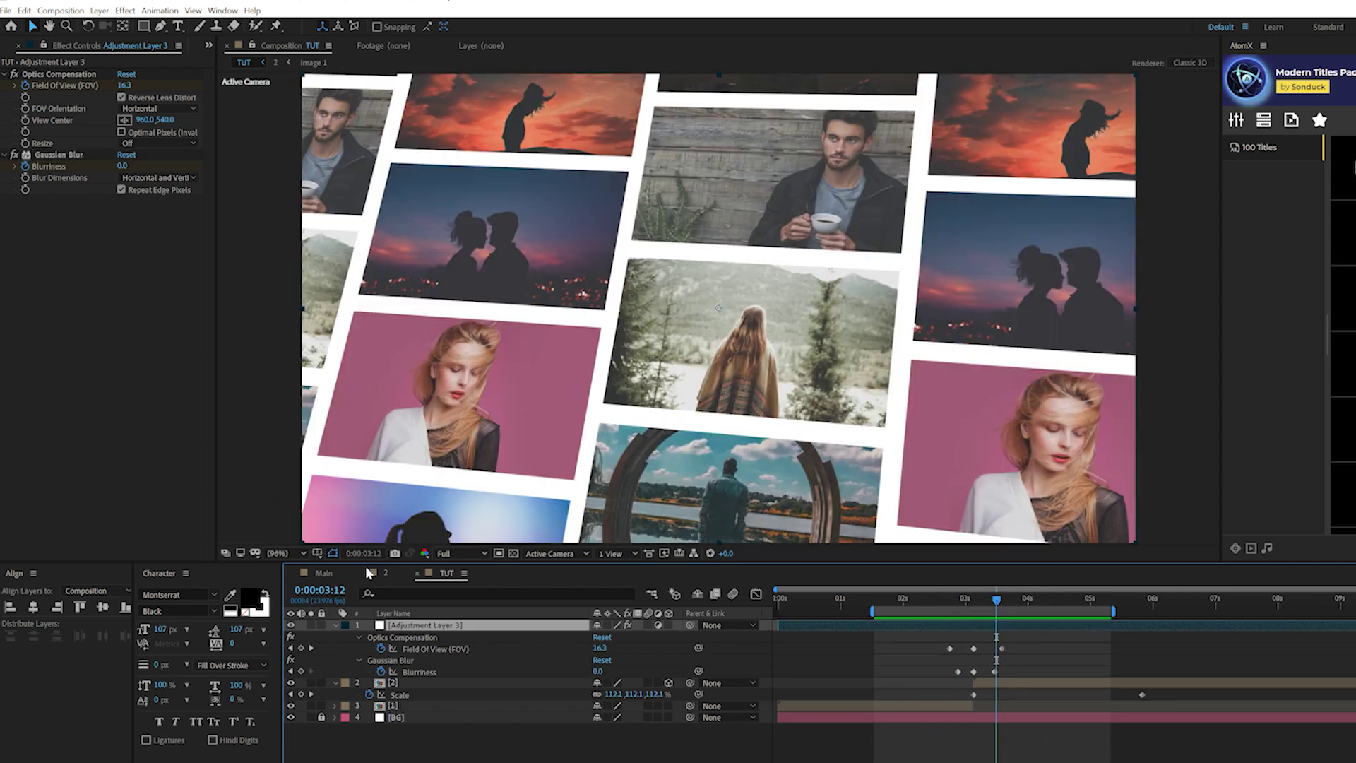
pyautogui.click(124, 11)
pyautogui.moveTo(183, 157)
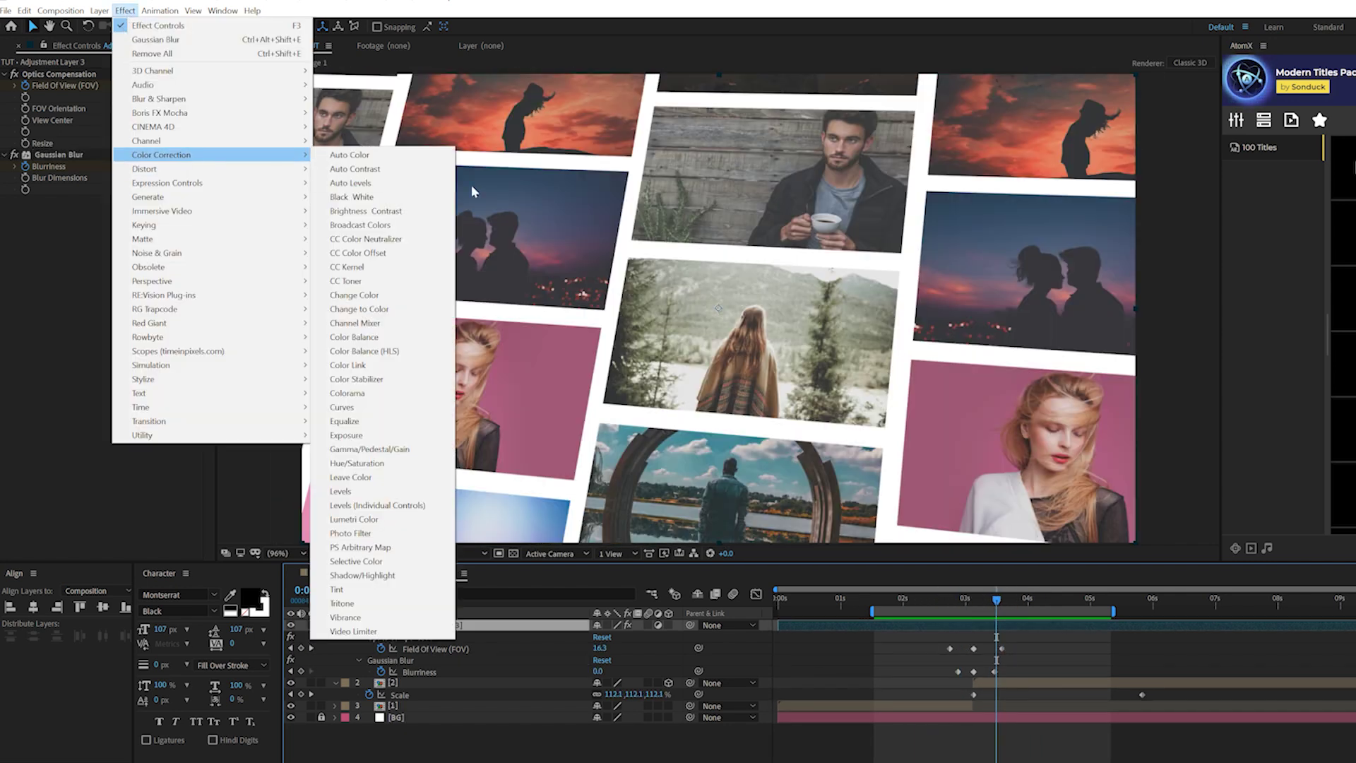
pyautogui.click(342, 407)
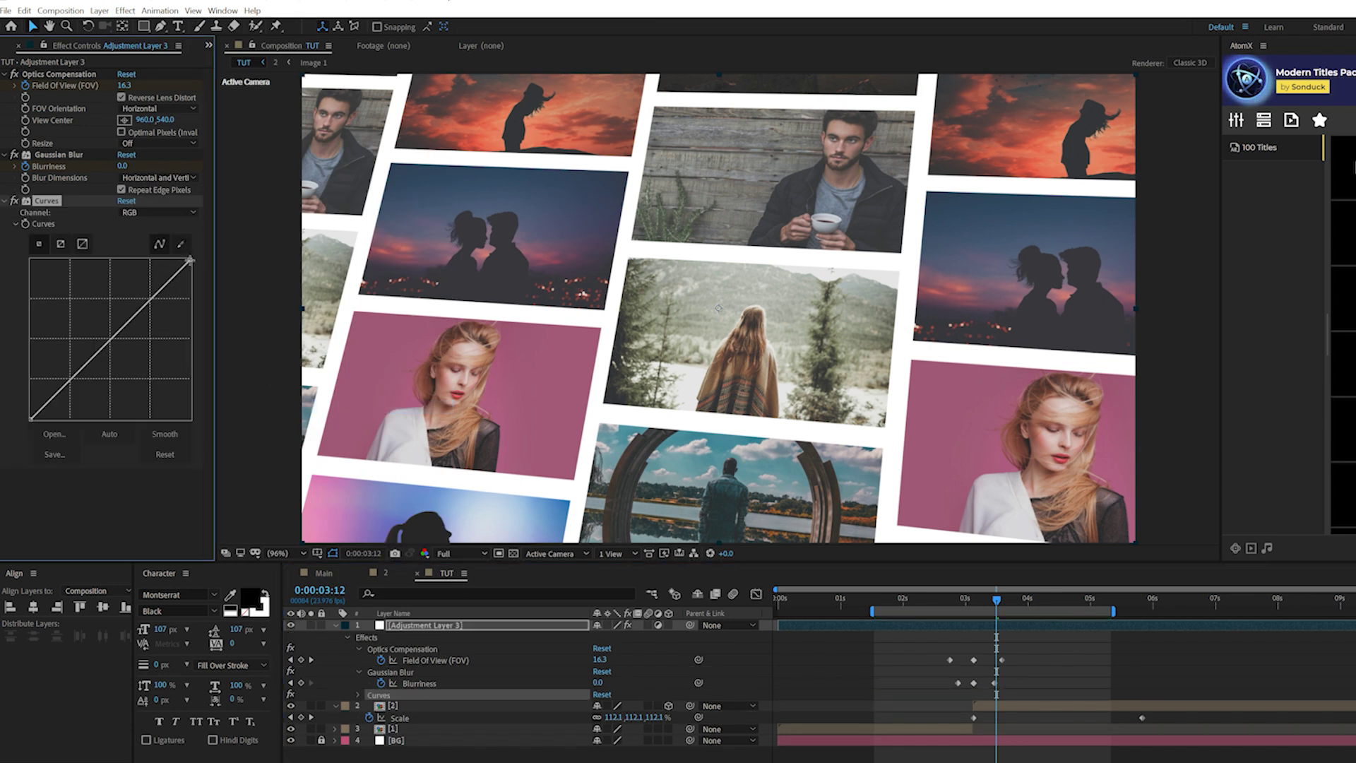
# Step: Raise the RGB curve's black point and slightly lower its white point for a faded look, then check both scenes and collapse Curves
pyautogui.moveTo(190, 264); pyautogui.dragTo(191, 278)
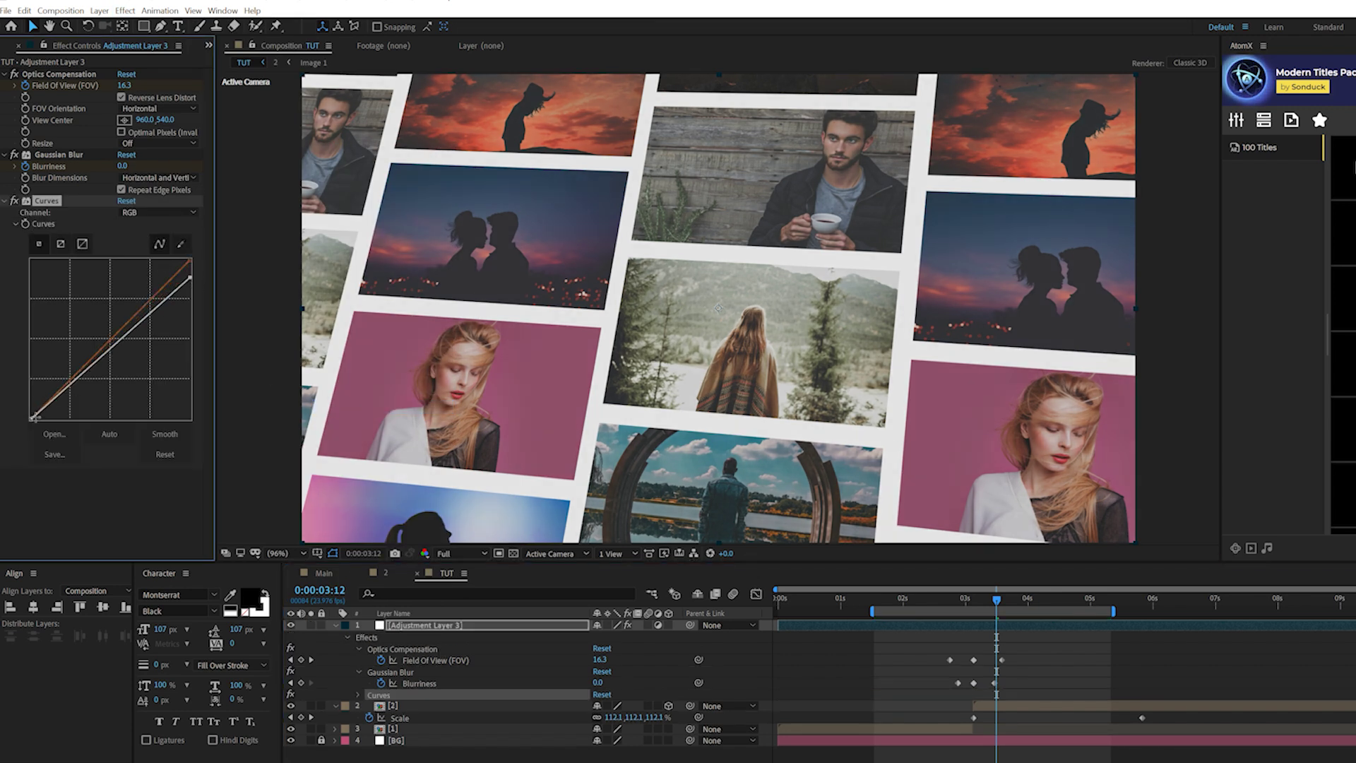
pyautogui.moveTo(32, 414); pyautogui.dragTo(30, 404)
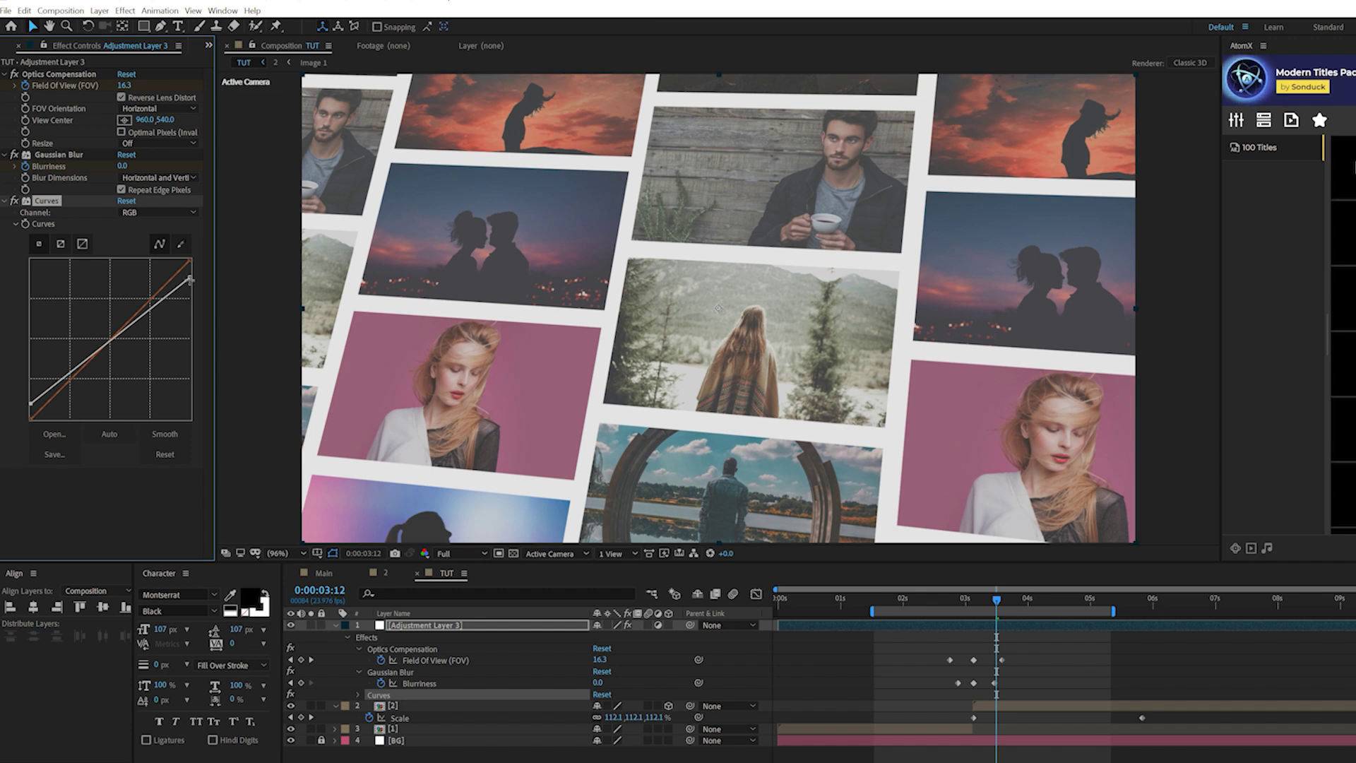
pyautogui.moveTo(189, 273); pyautogui.dragTo(194, 266)
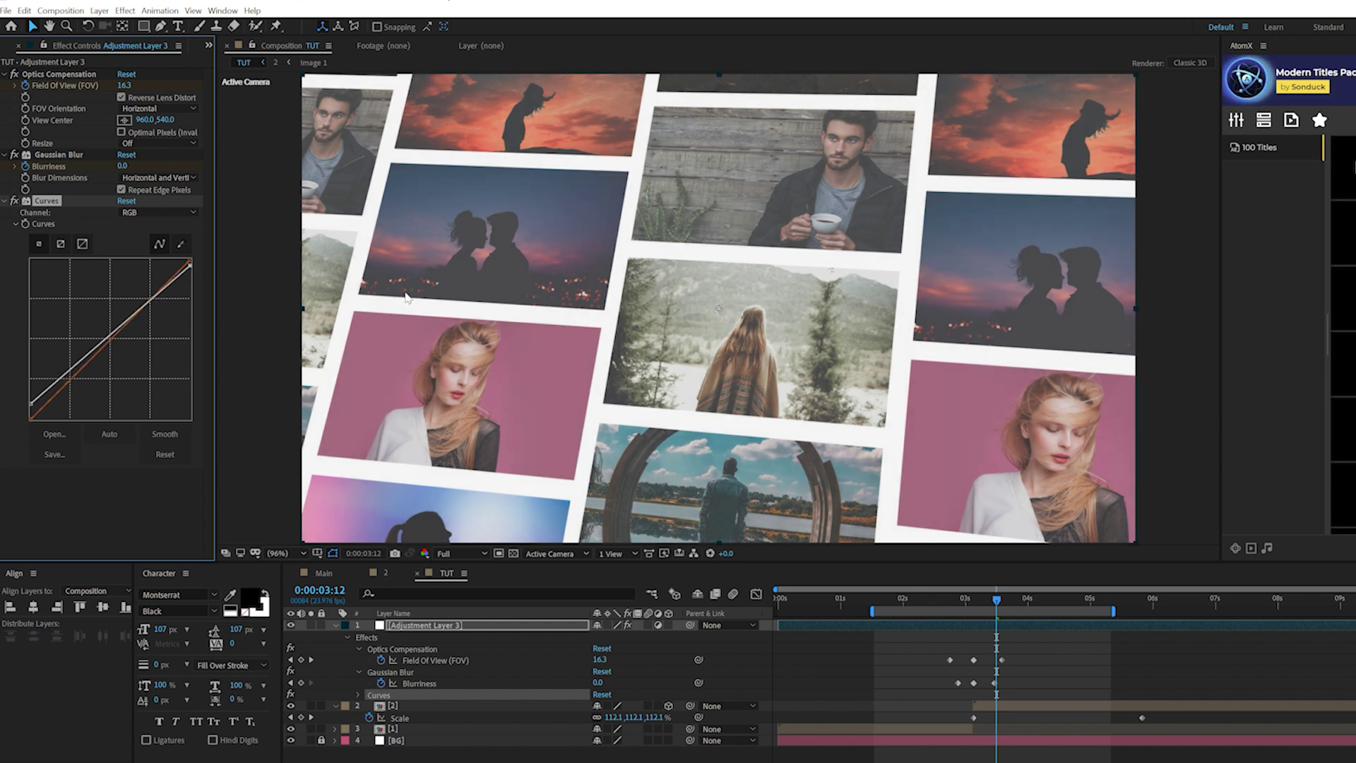
pyautogui.click(925, 601)
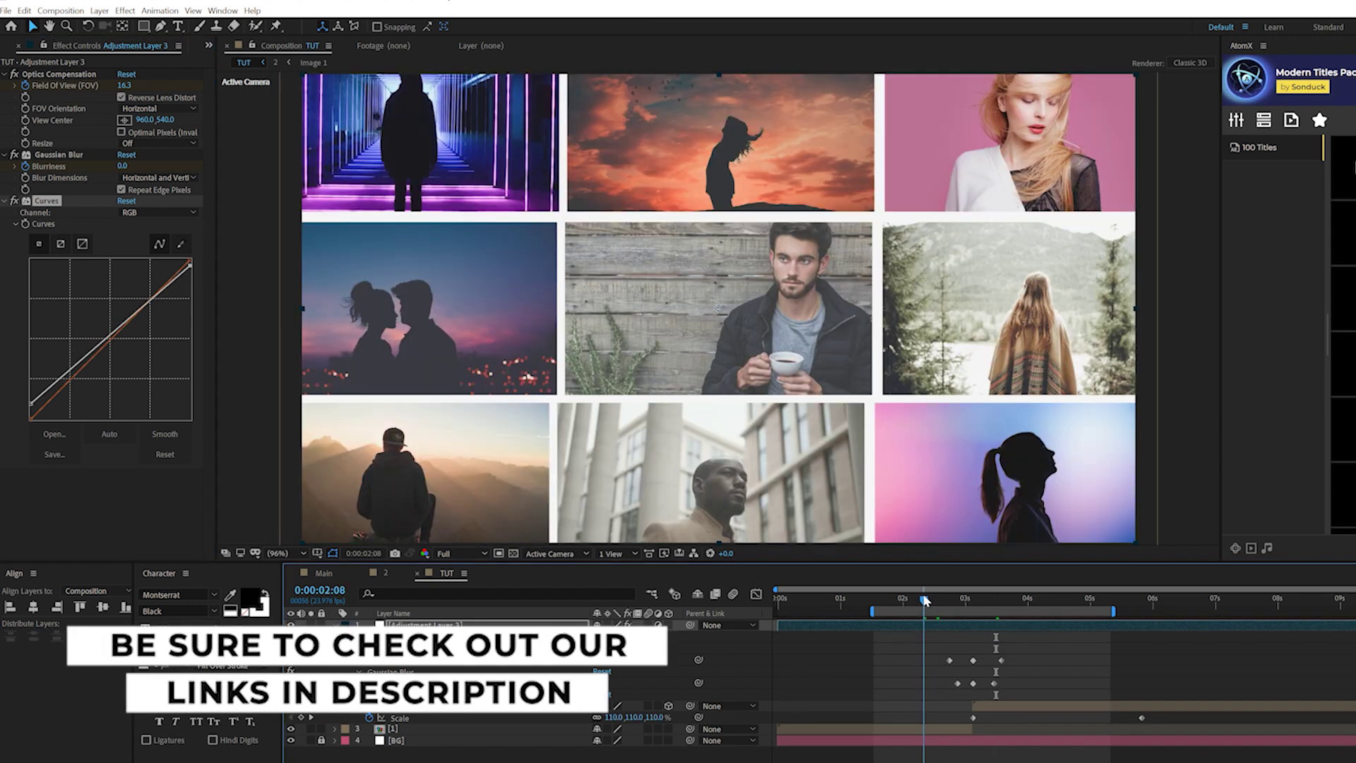
pyautogui.moveTo(934, 600); pyautogui.dragTo(1015, 606)
pyautogui.click(5, 201)
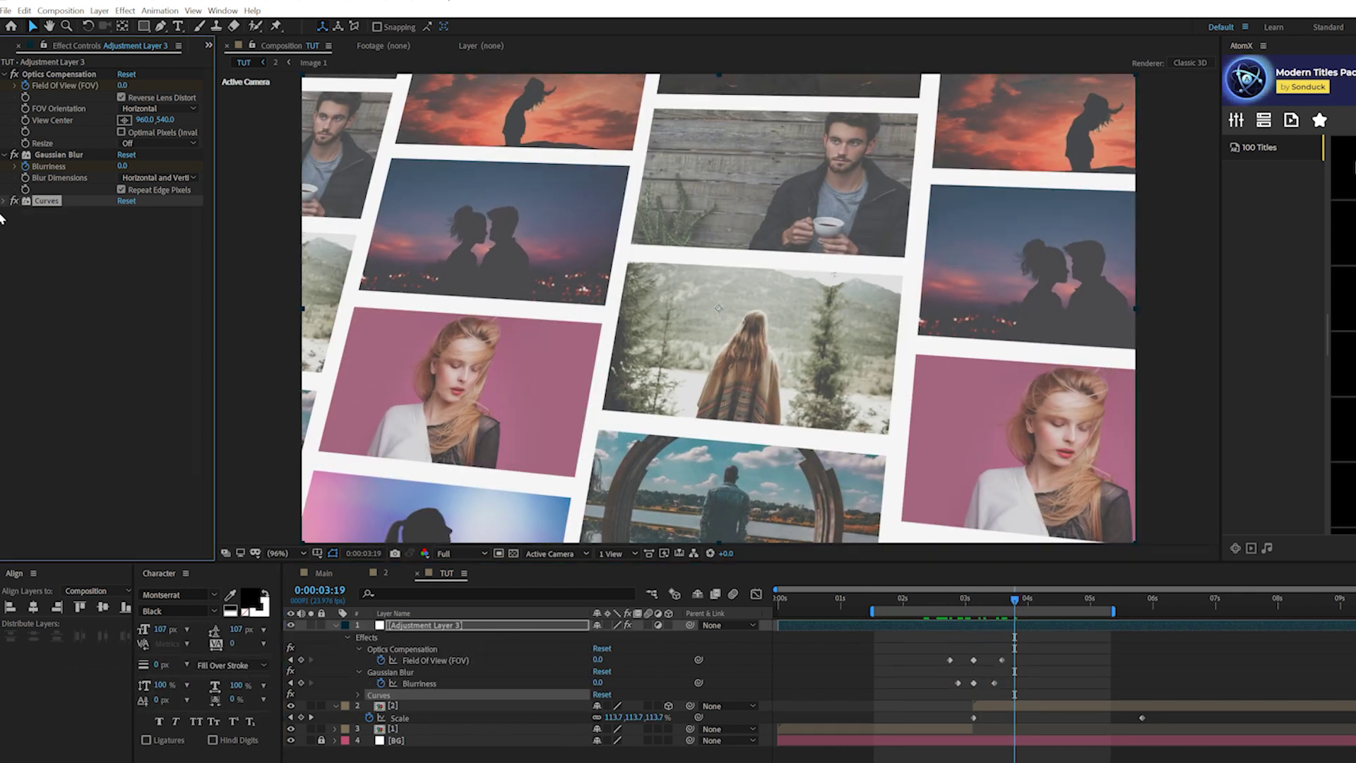